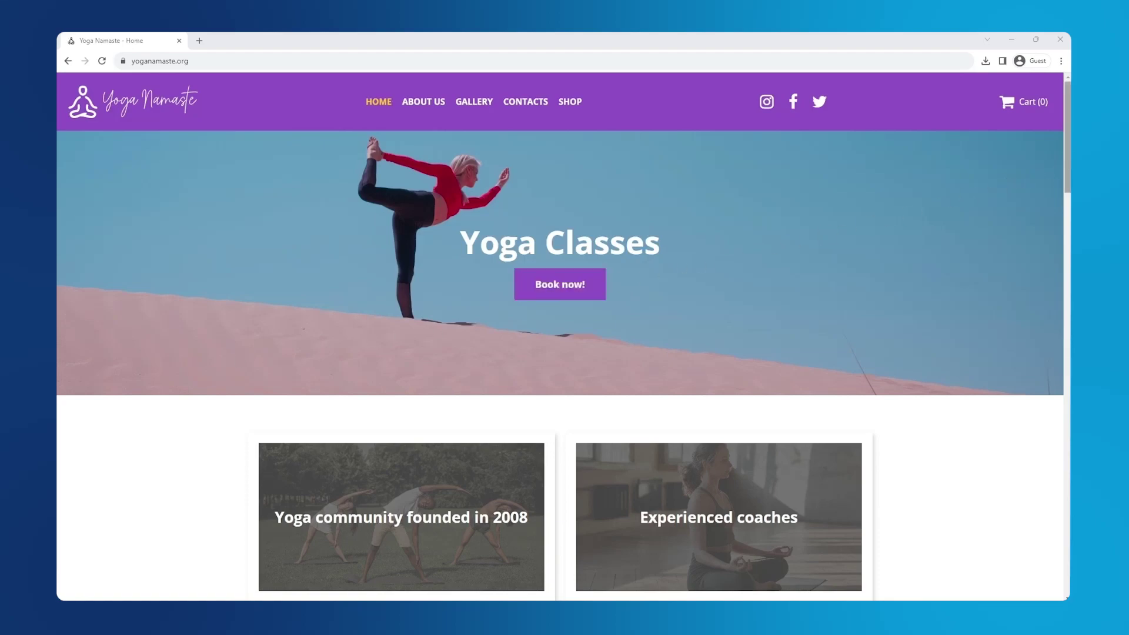
Scroll through the live site and view its Shop page
scroll(1067, 135, down, 7)
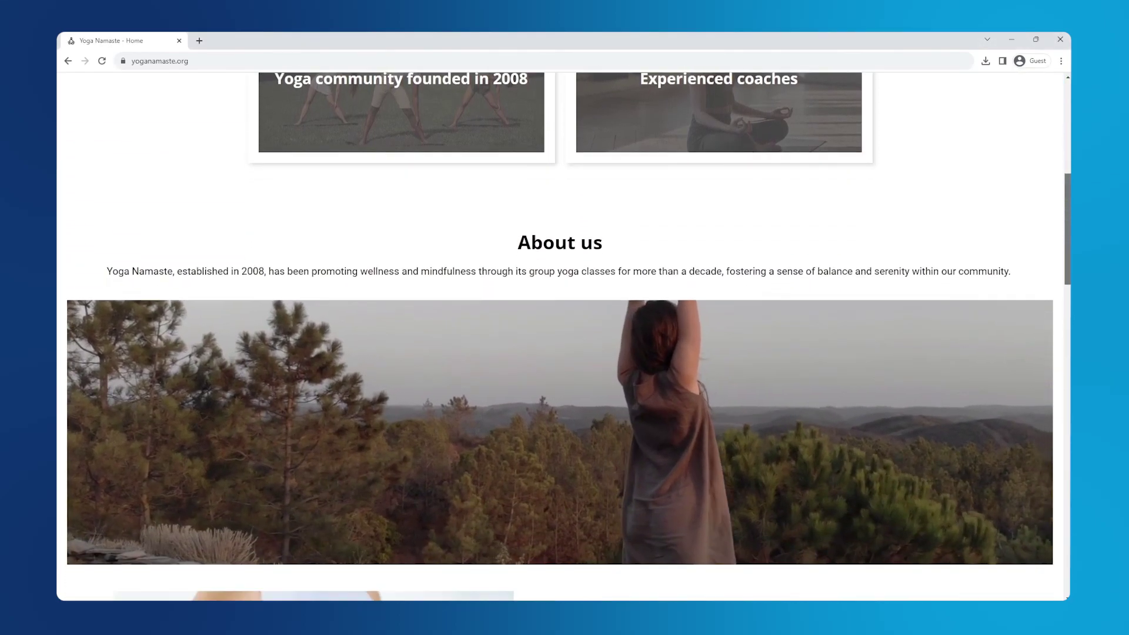
scroll(560, 337, down, 7)
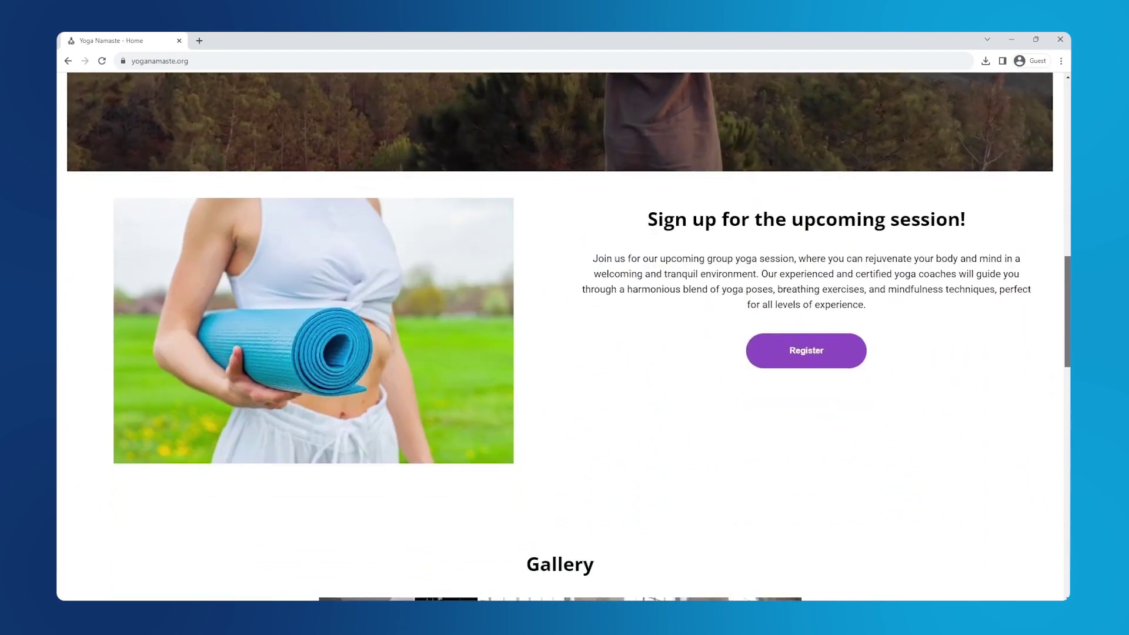
scroll(560, 337, down, 8)
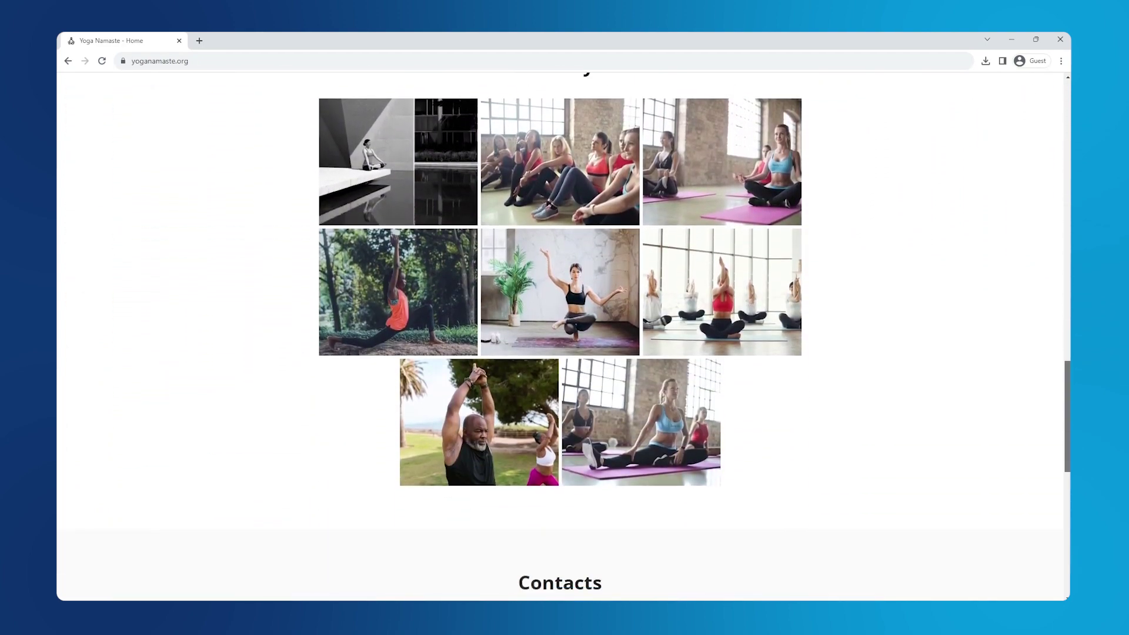
scroll(560, 337, down, 8)
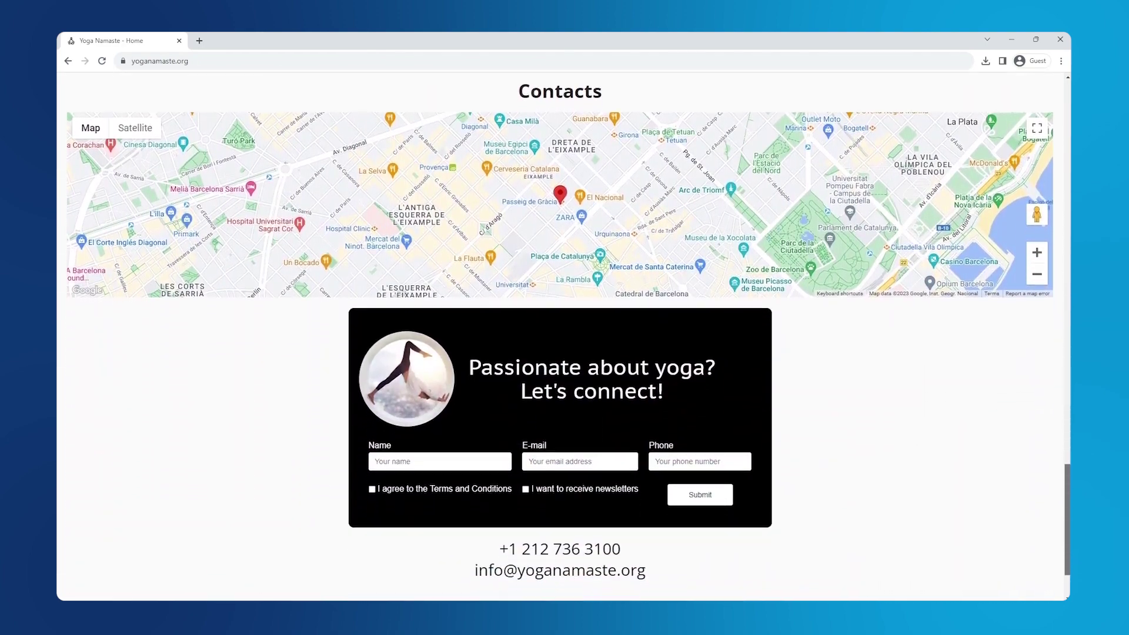
scroll(560, 337, down, 2)
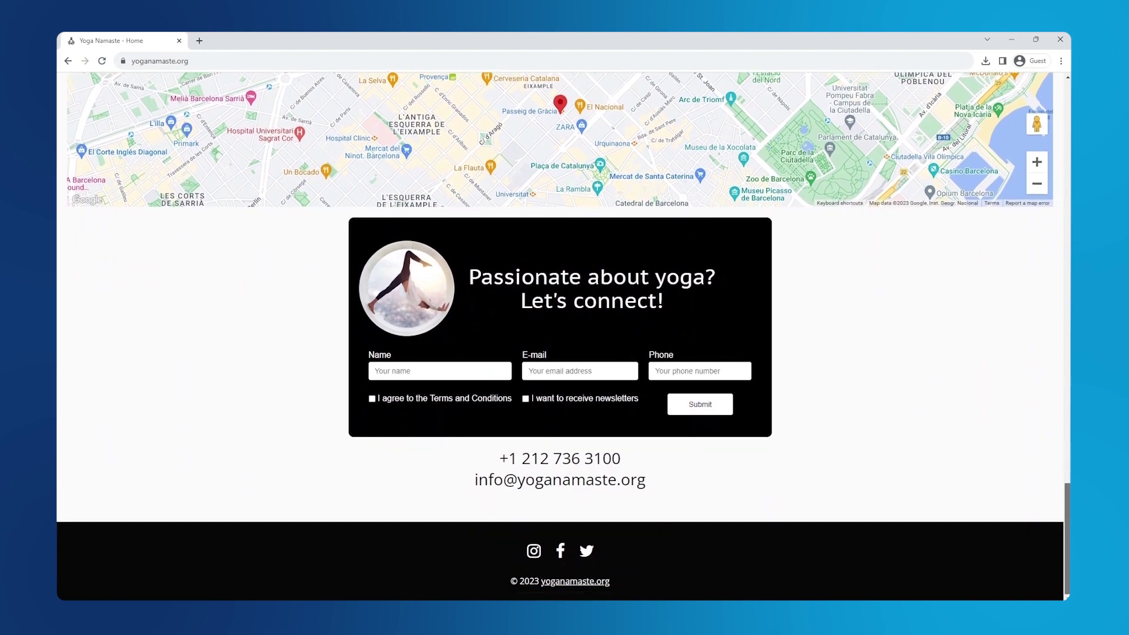
drag(1067, 539, 1069, 126)
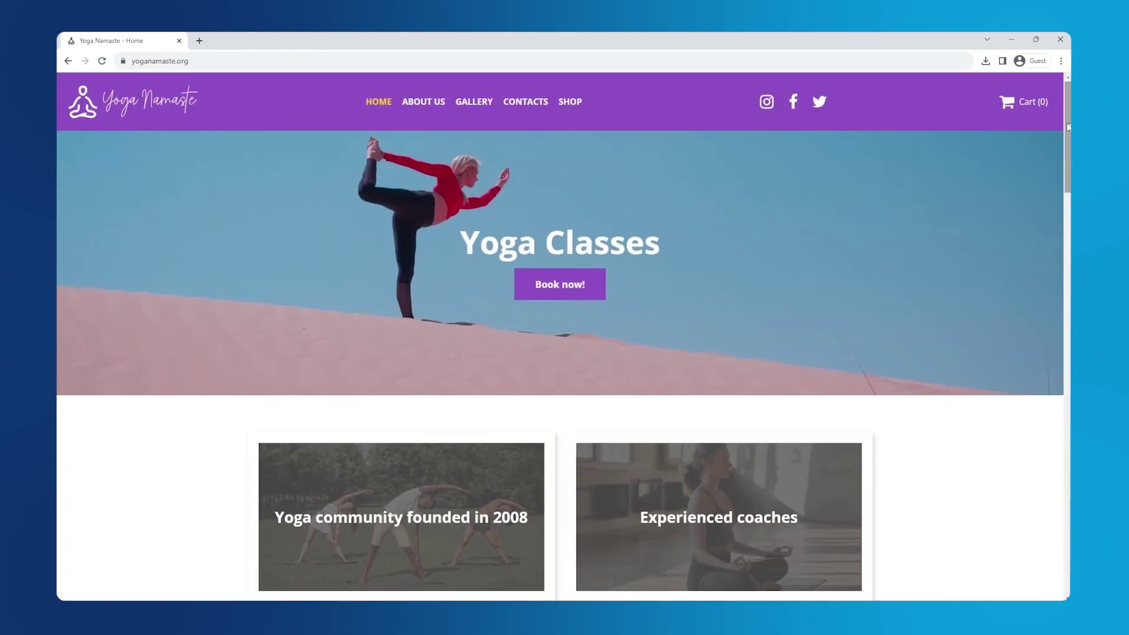
click(577, 106)
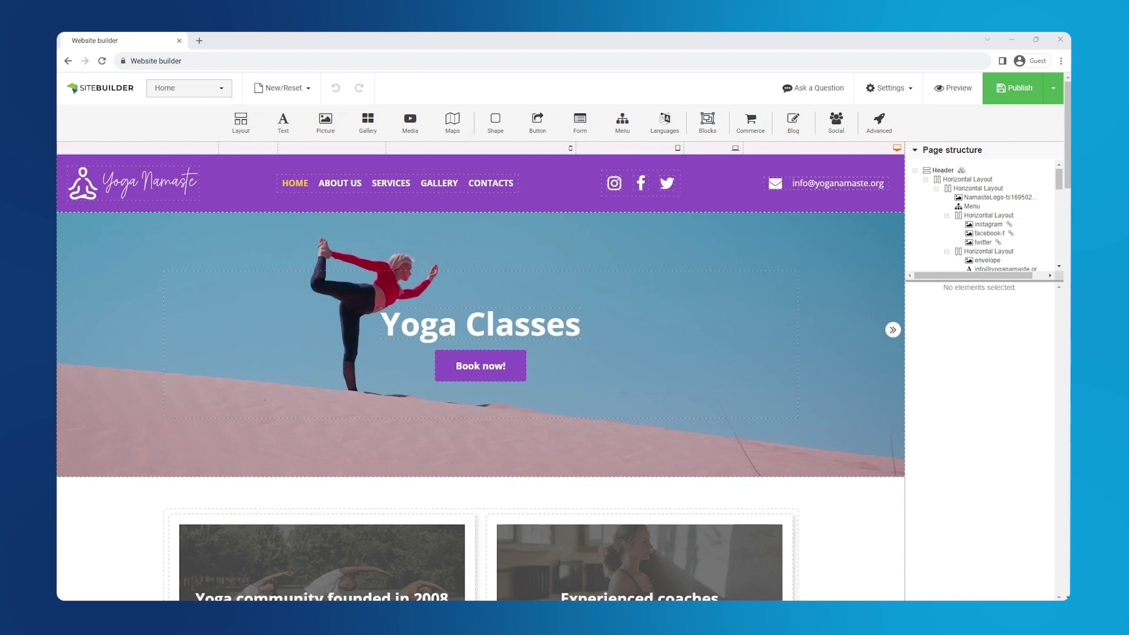
Create a new page named Shop from the Home layout with its body contents cleared
click(876, 97)
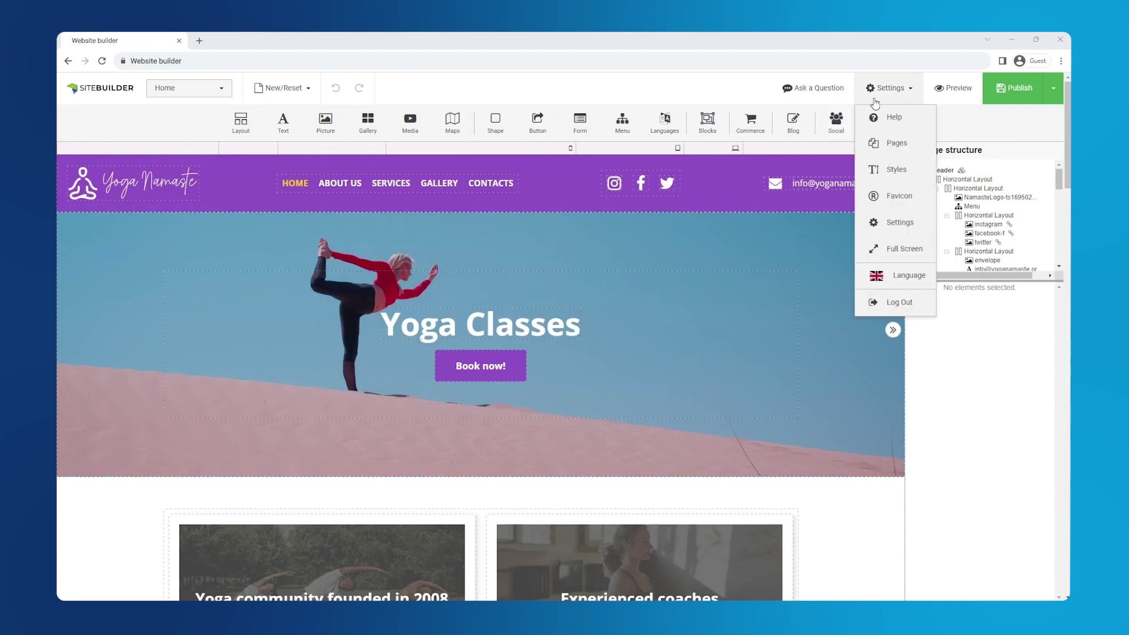
click(905, 146)
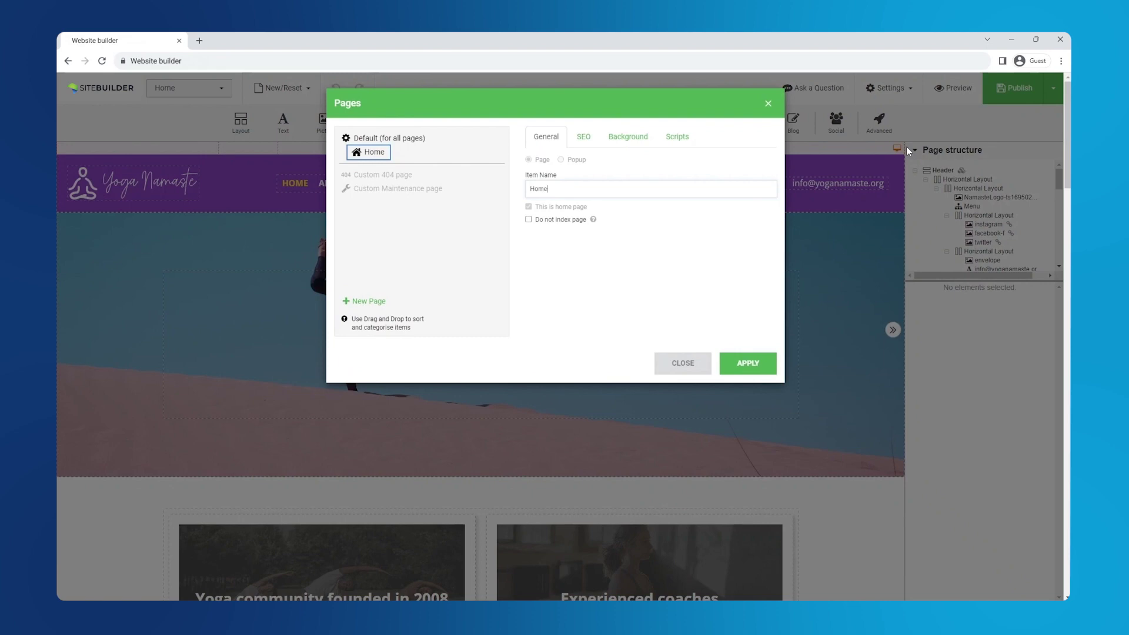
click(361, 301)
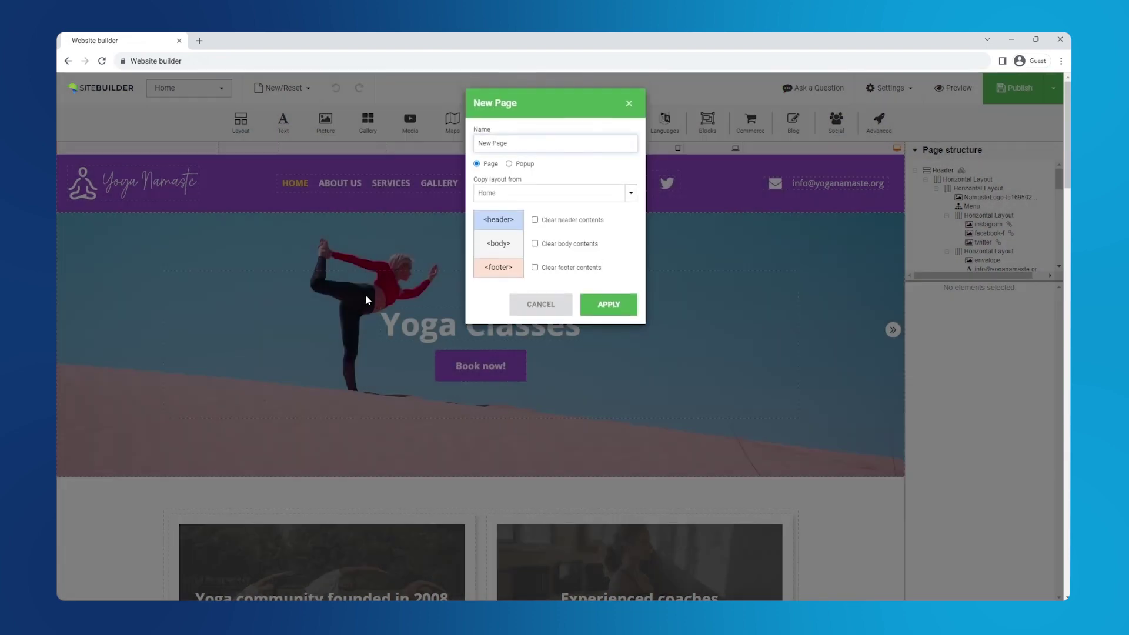
key(ctrl+a)
text(Shop)
click(544, 244)
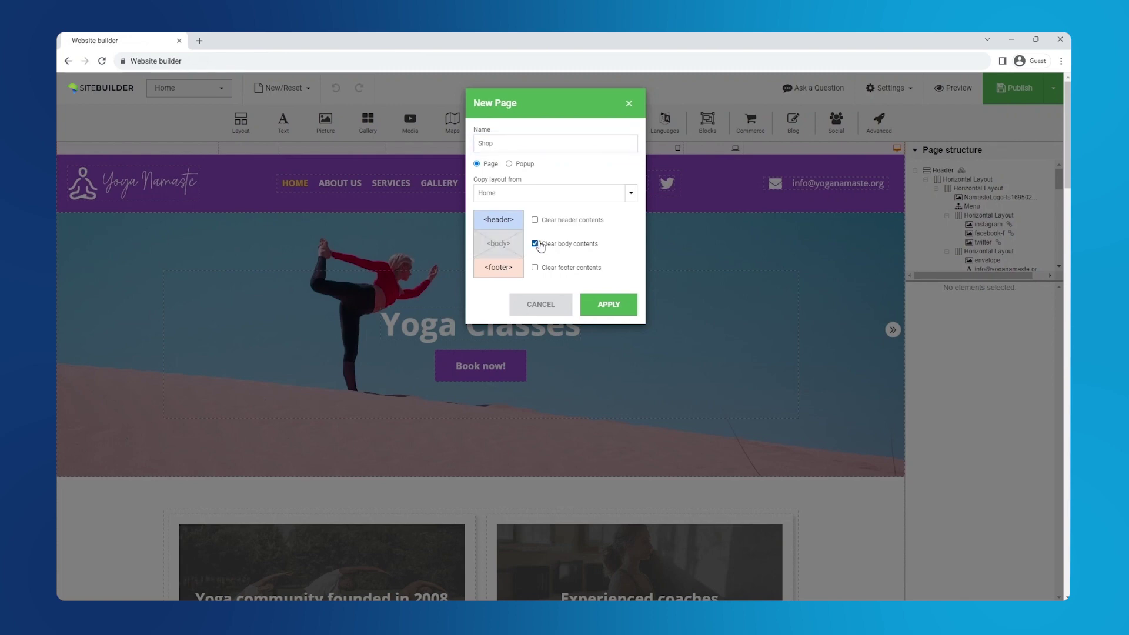
click(626, 309)
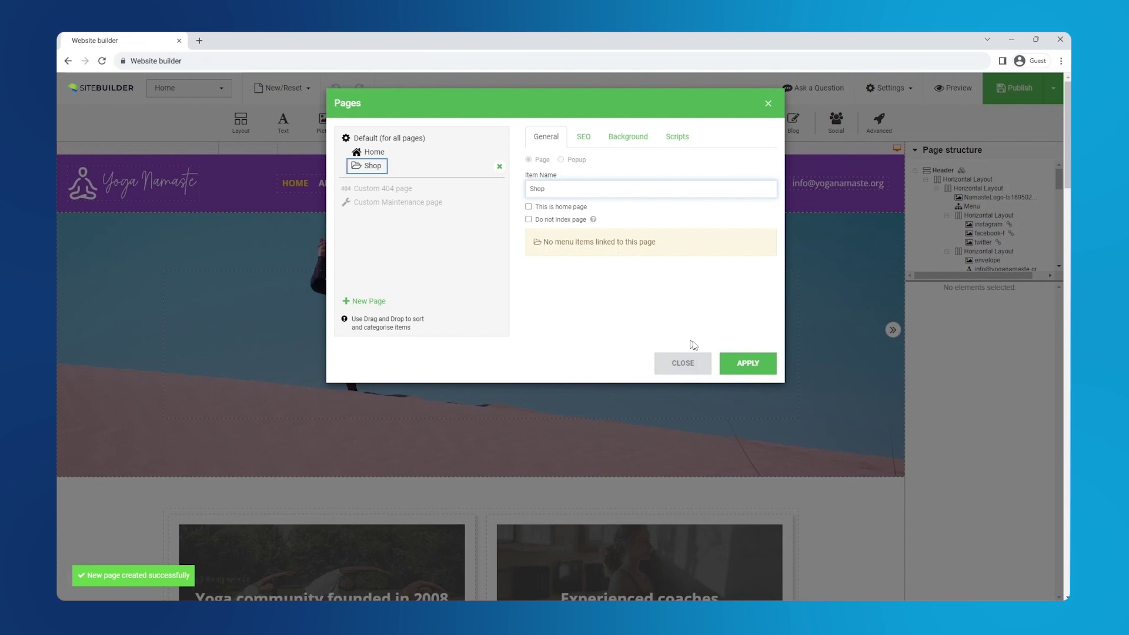
click(736, 362)
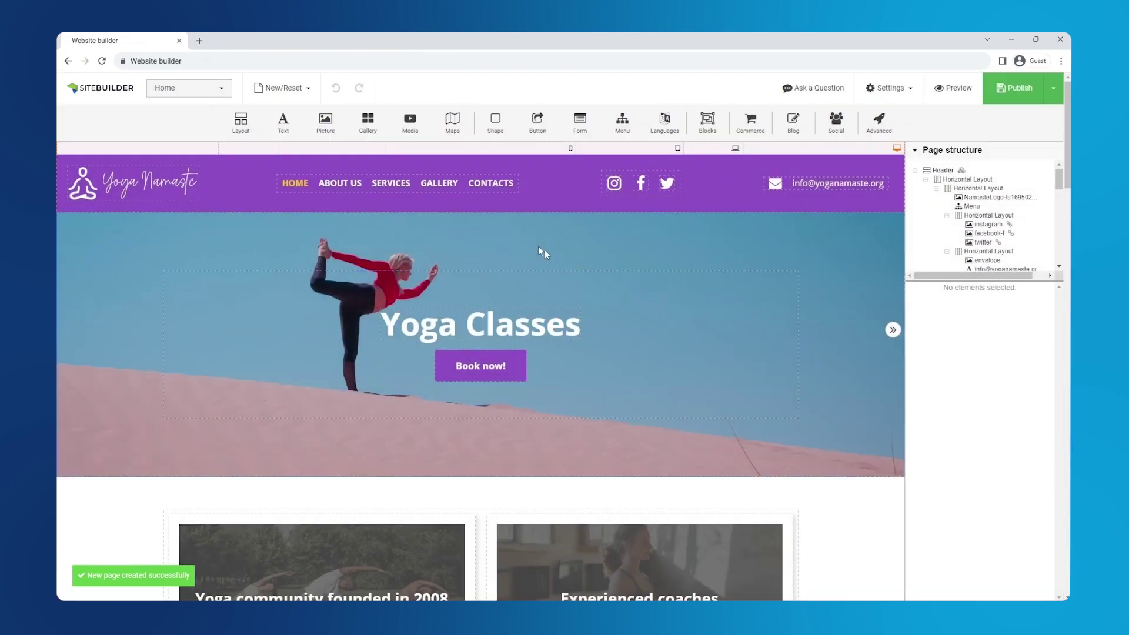
Rename the Services menu item to Shop, link it to the Shop page, and move it last
click(461, 189)
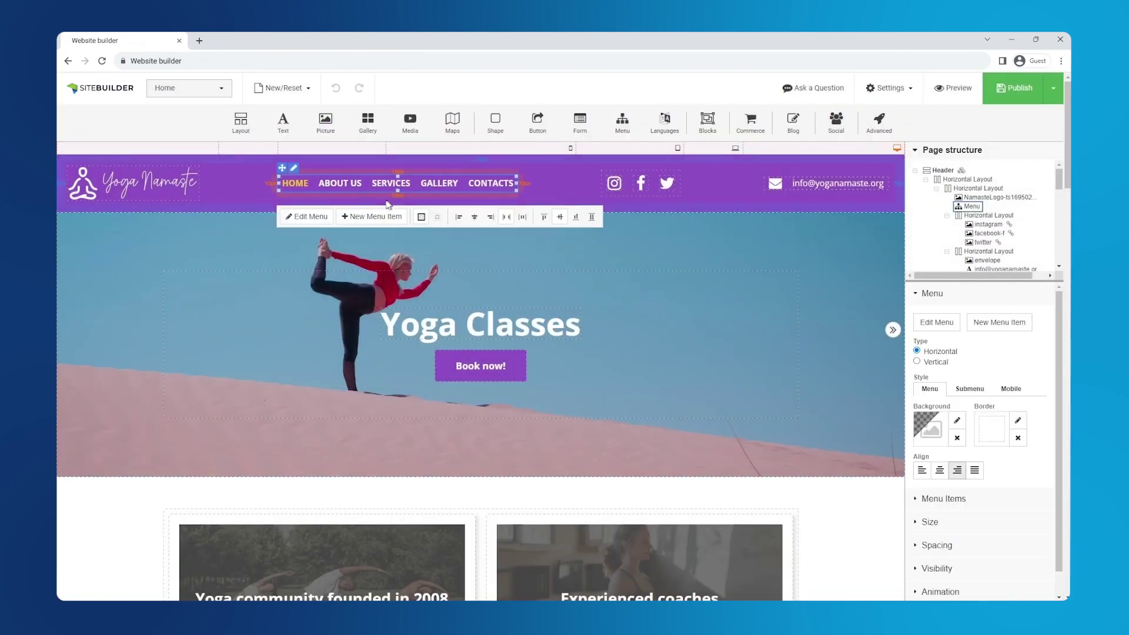
click(320, 220)
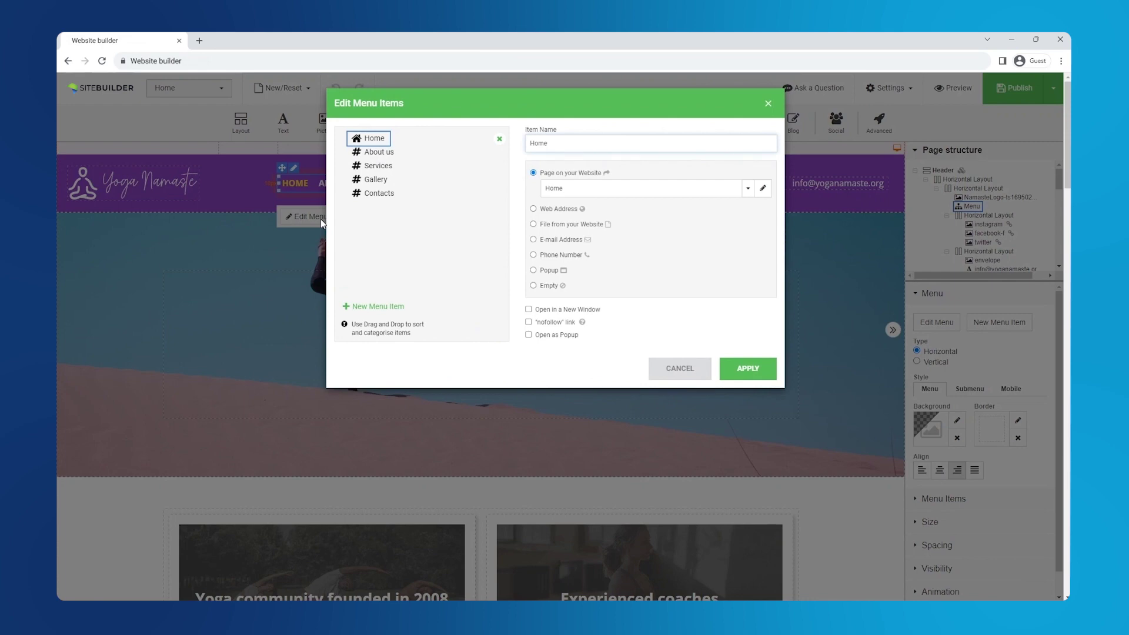
click(377, 167)
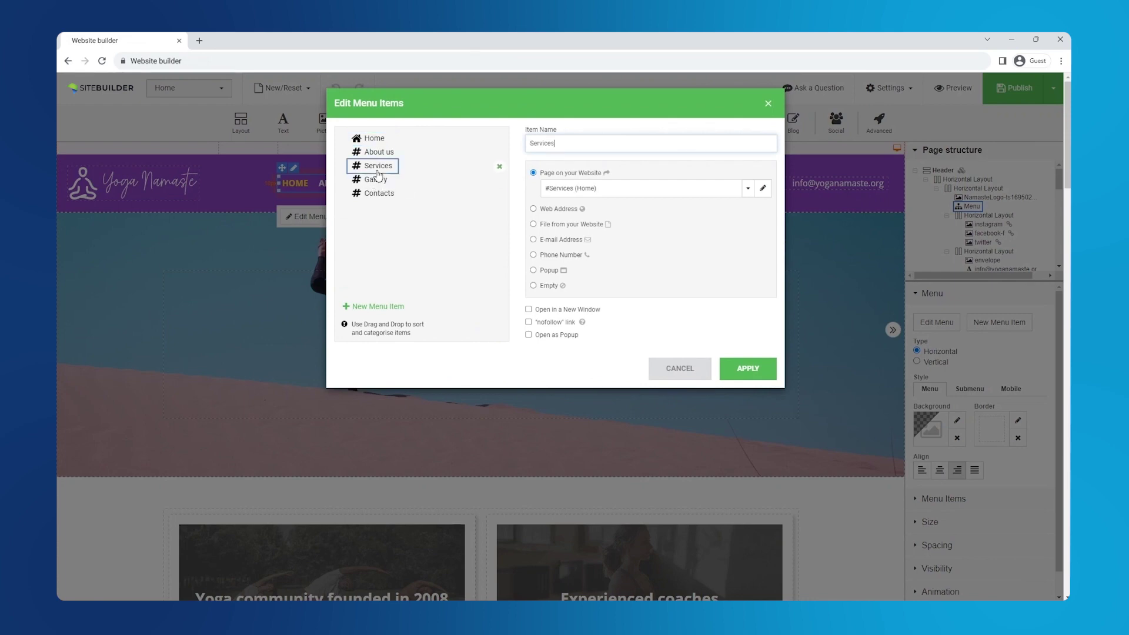
key(shift+Home)
text(Shop)
click(588, 188)
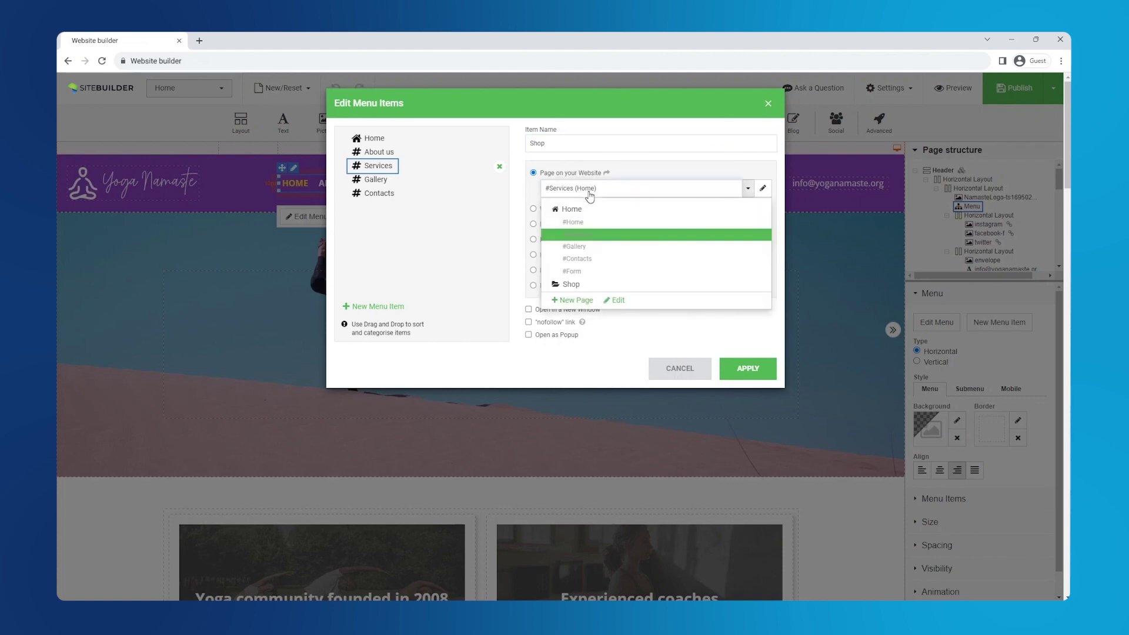
click(581, 286)
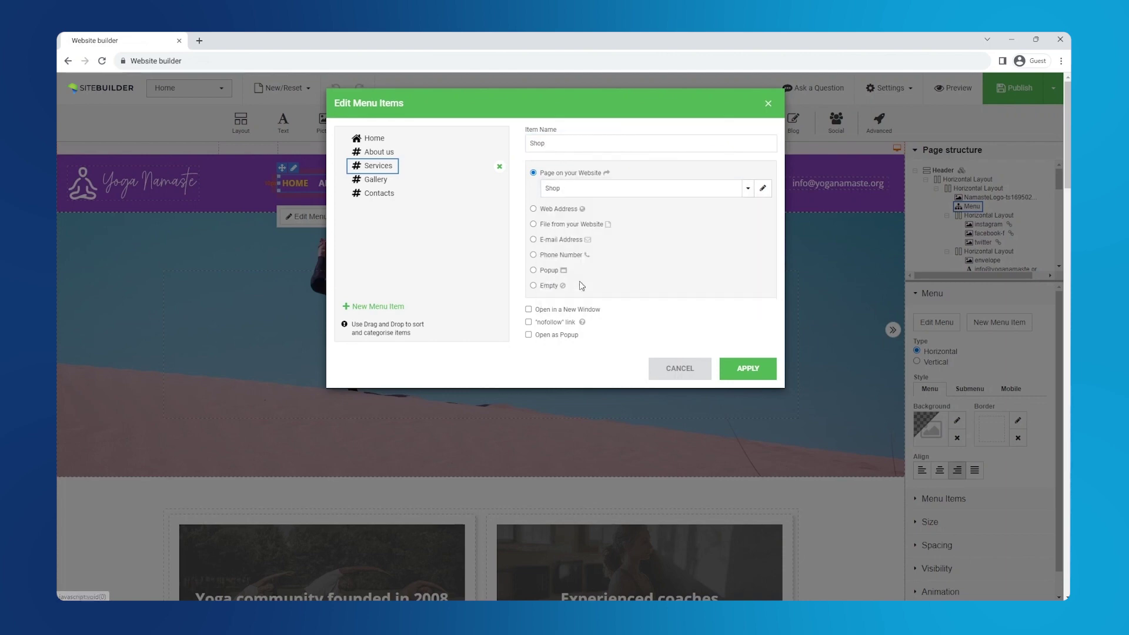
drag(382, 170, 384, 203)
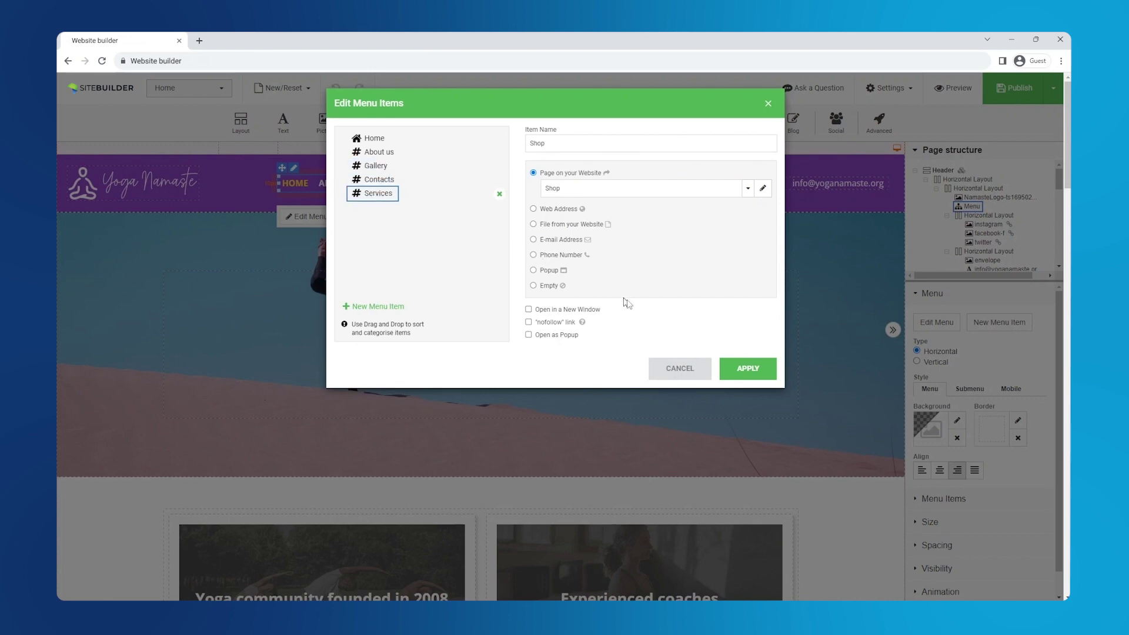
click(745, 370)
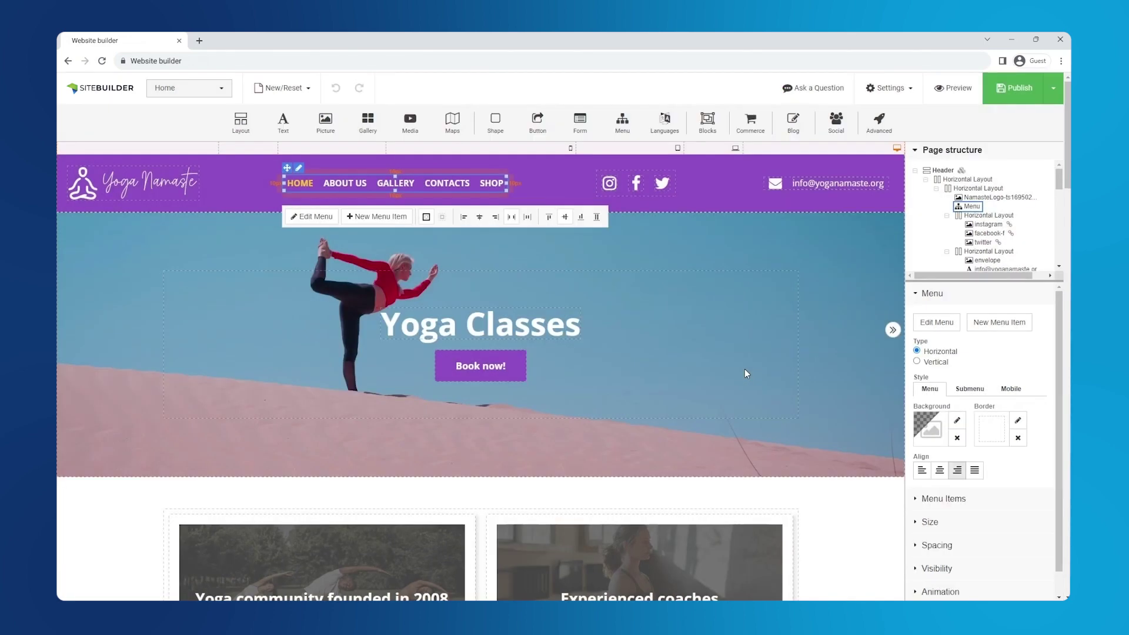
Save Home as a draft, switch to the Shop page, and add a Heading 2 'Shop' title
click(205, 94)
click(189, 228)
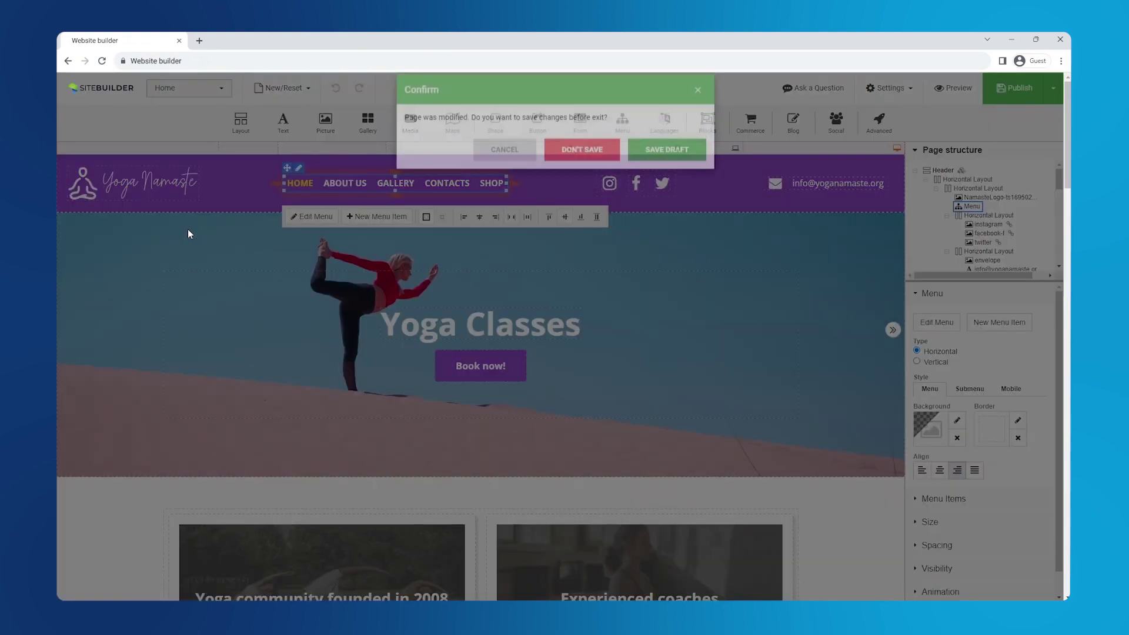
click(660, 168)
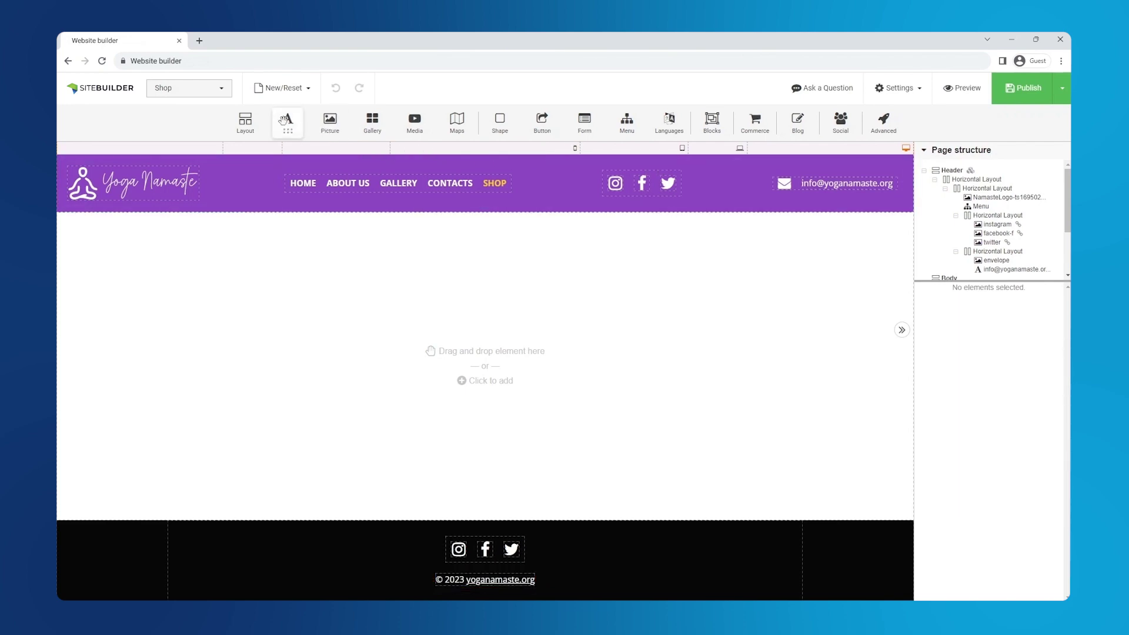
drag(287, 120, 447, 312)
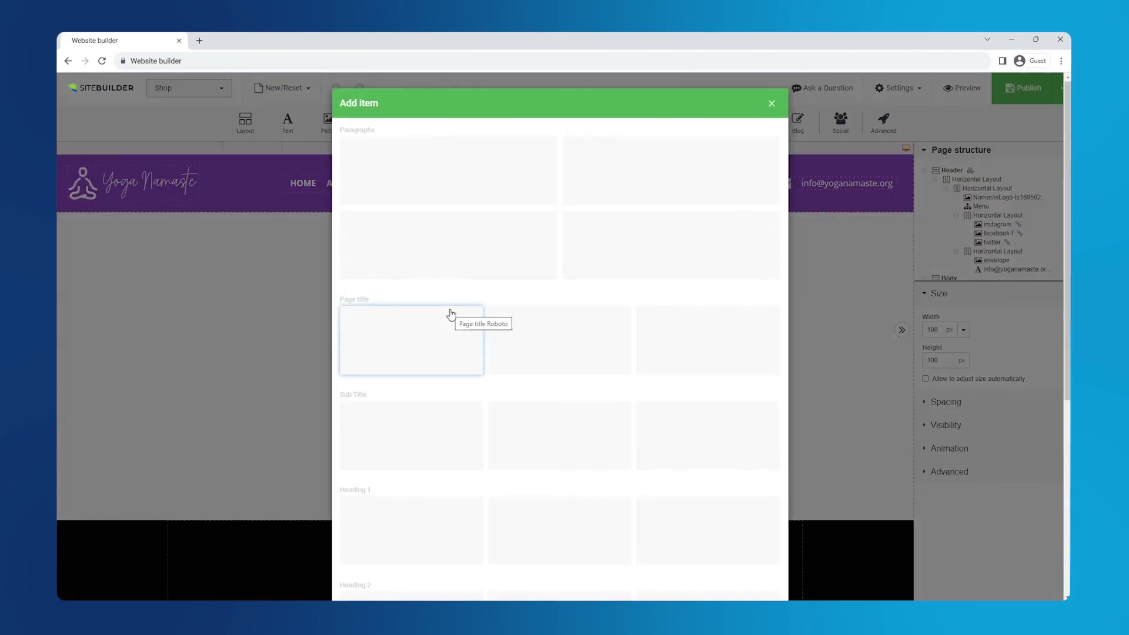
click(446, 192)
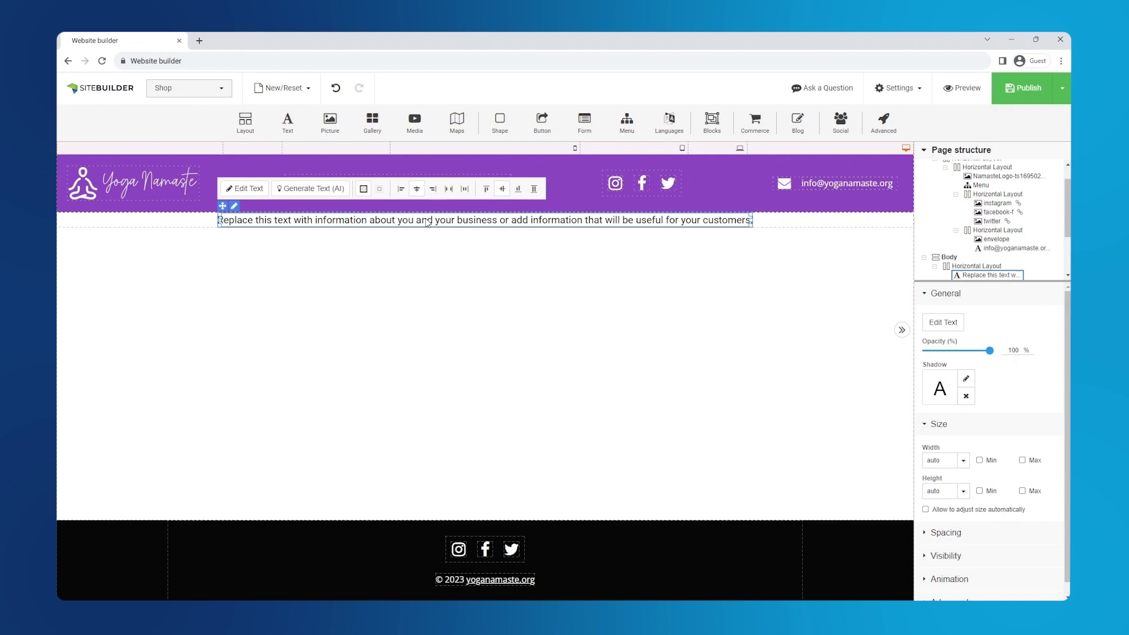
key(ctrl+a)
text(Shop)
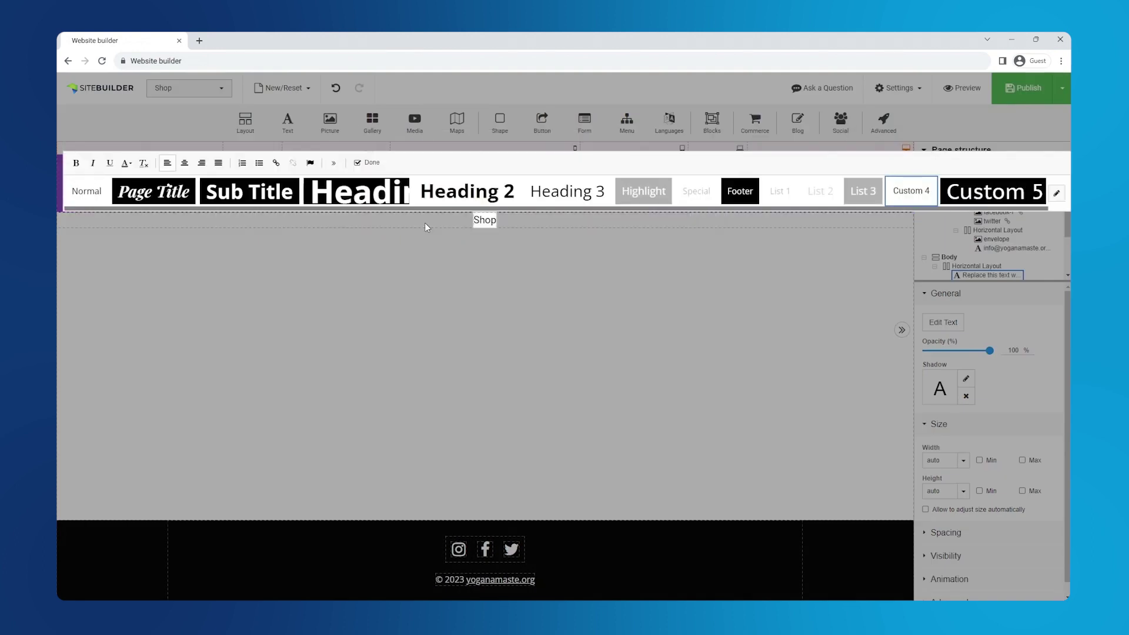
click(420, 180)
click(372, 161)
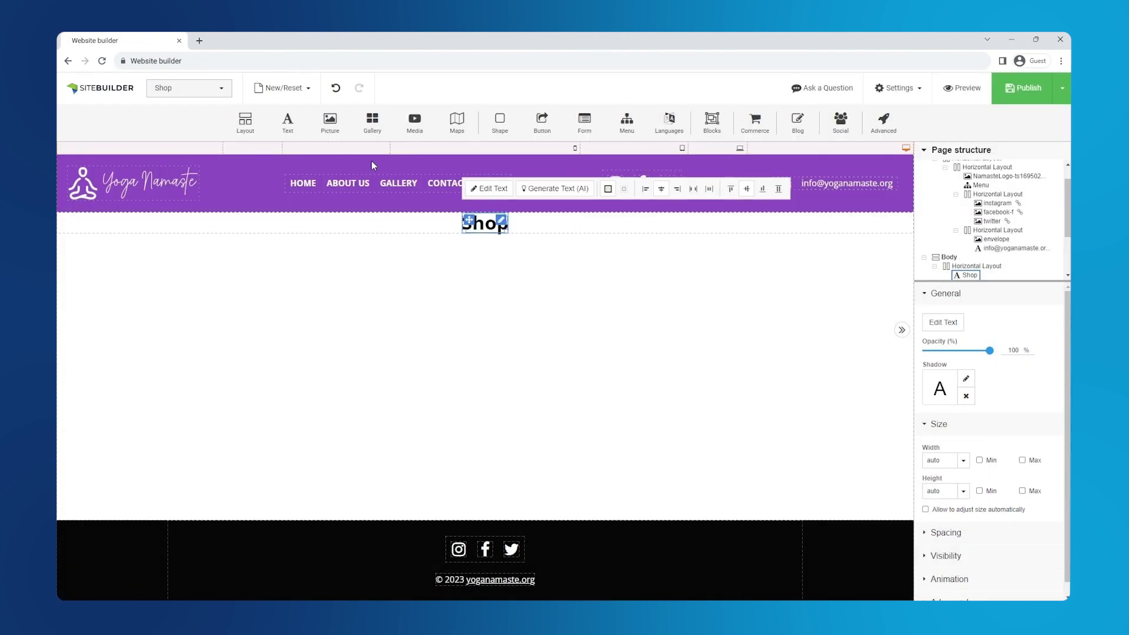
Set the padding of the row holding the Shop heading to 60 px
click(538, 232)
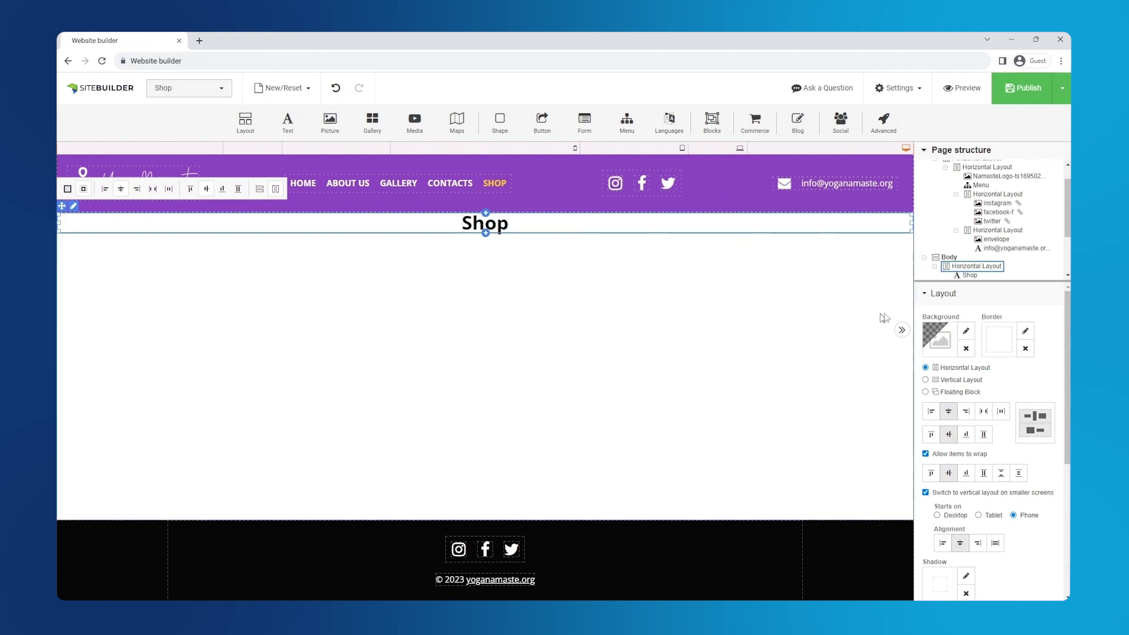
click(952, 295)
click(956, 319)
click(958, 341)
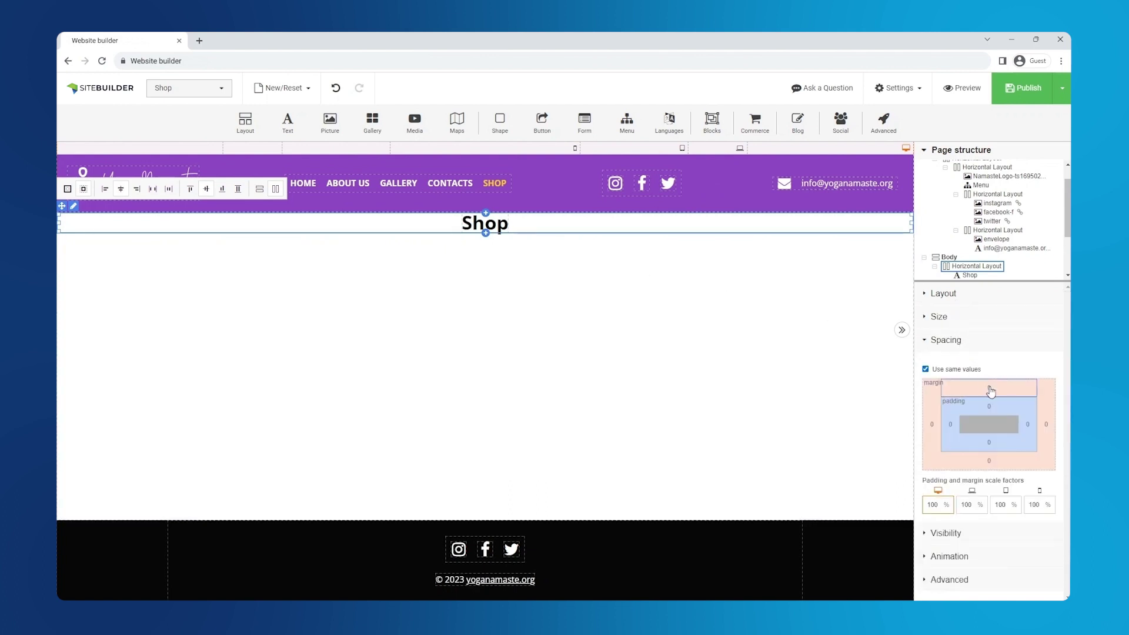
click(989, 406)
text(60)
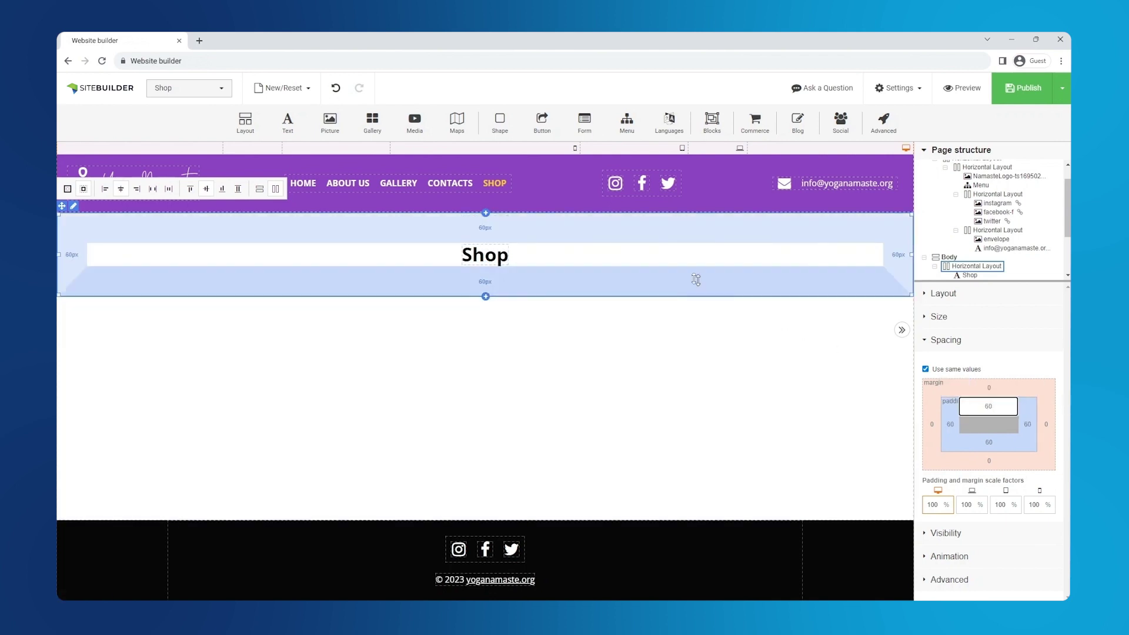
Insert the product store grid below the Shop heading and give the heading a 20 px margin
drag(759, 128, 497, 275)
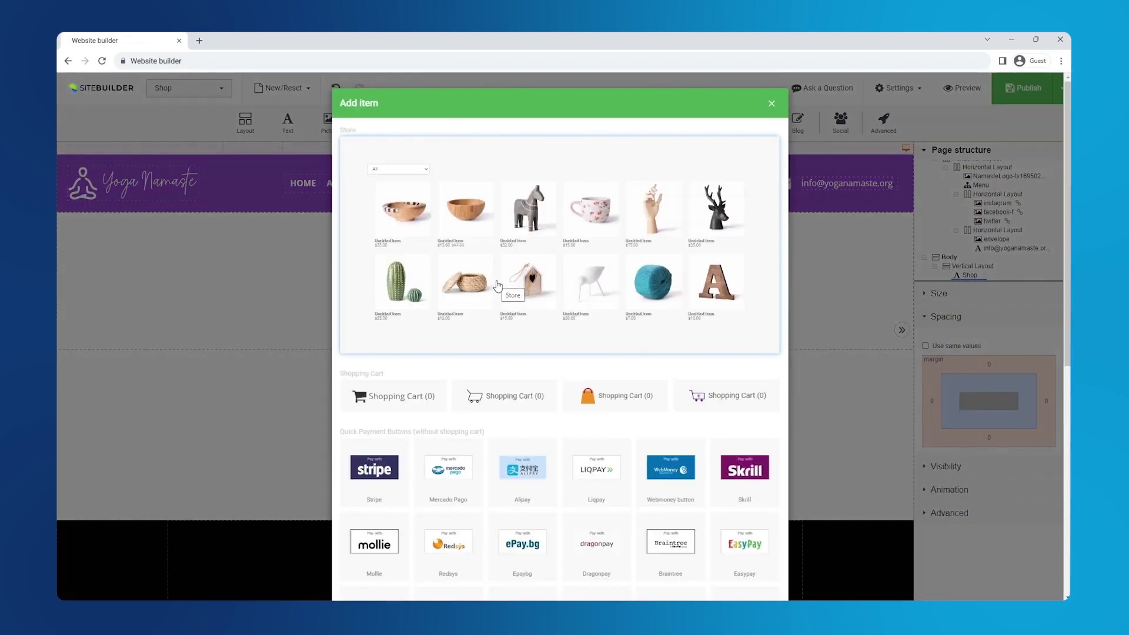
click(497, 287)
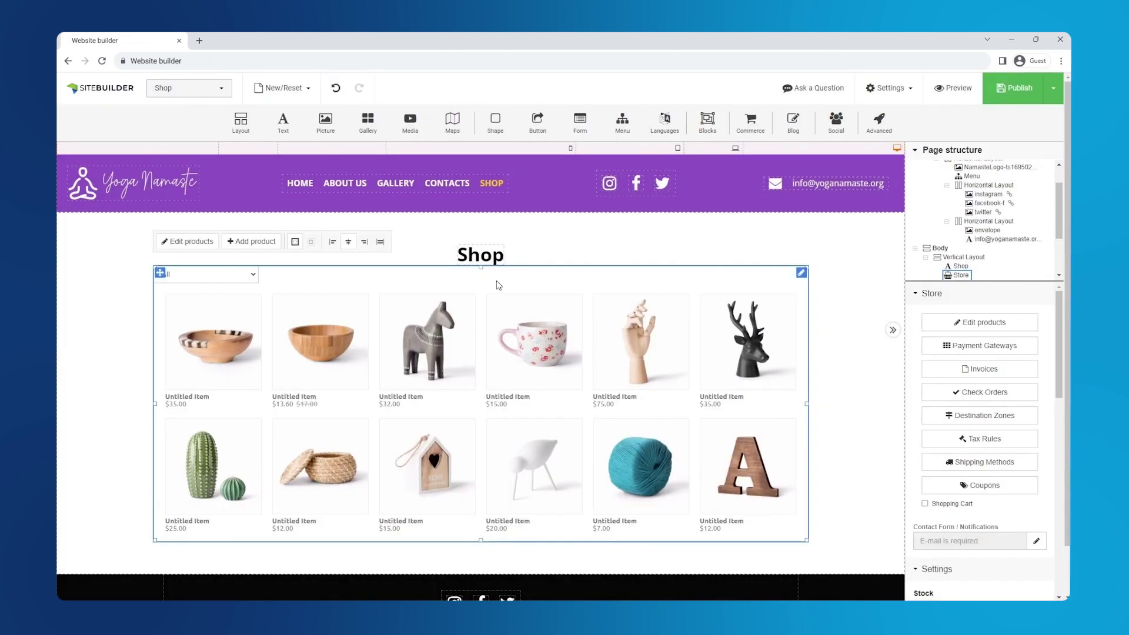
click(491, 256)
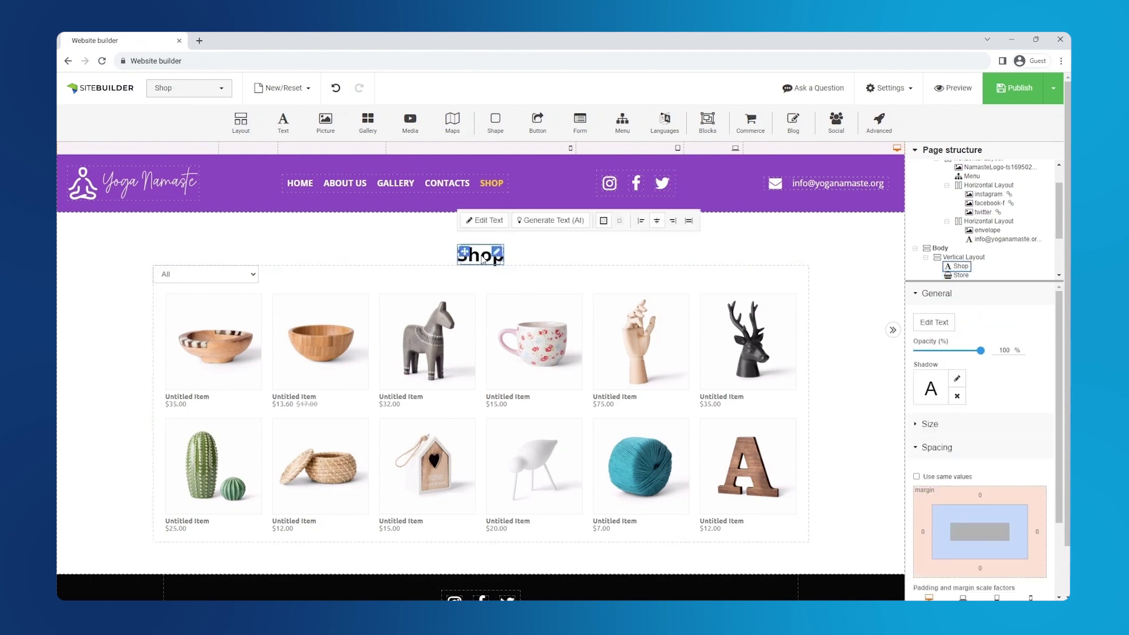
click(980, 496)
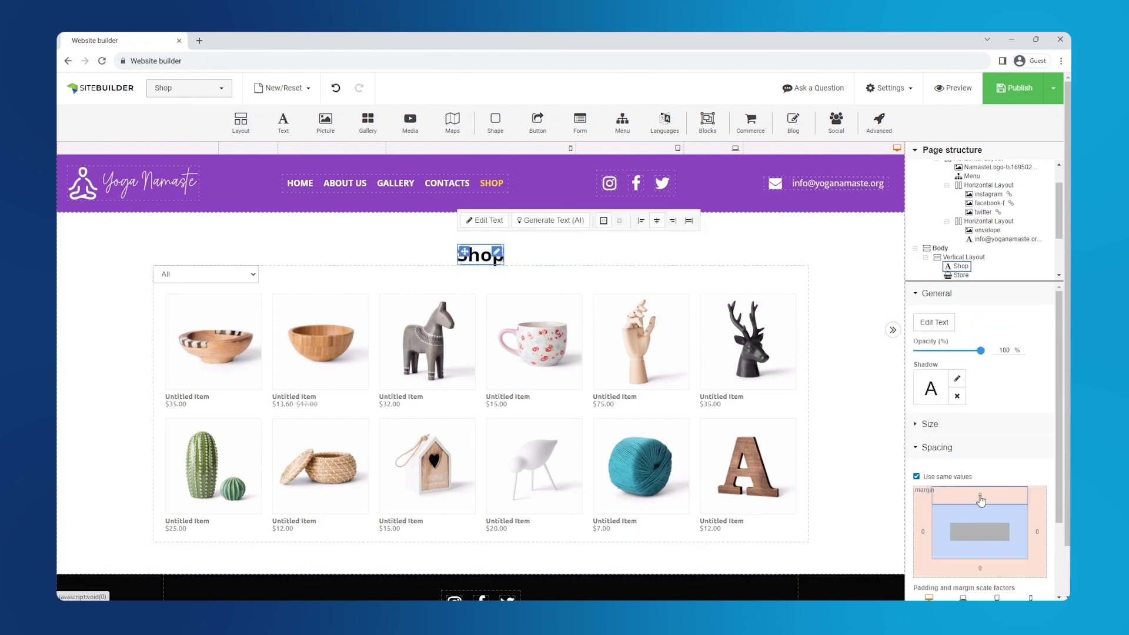
text(20)
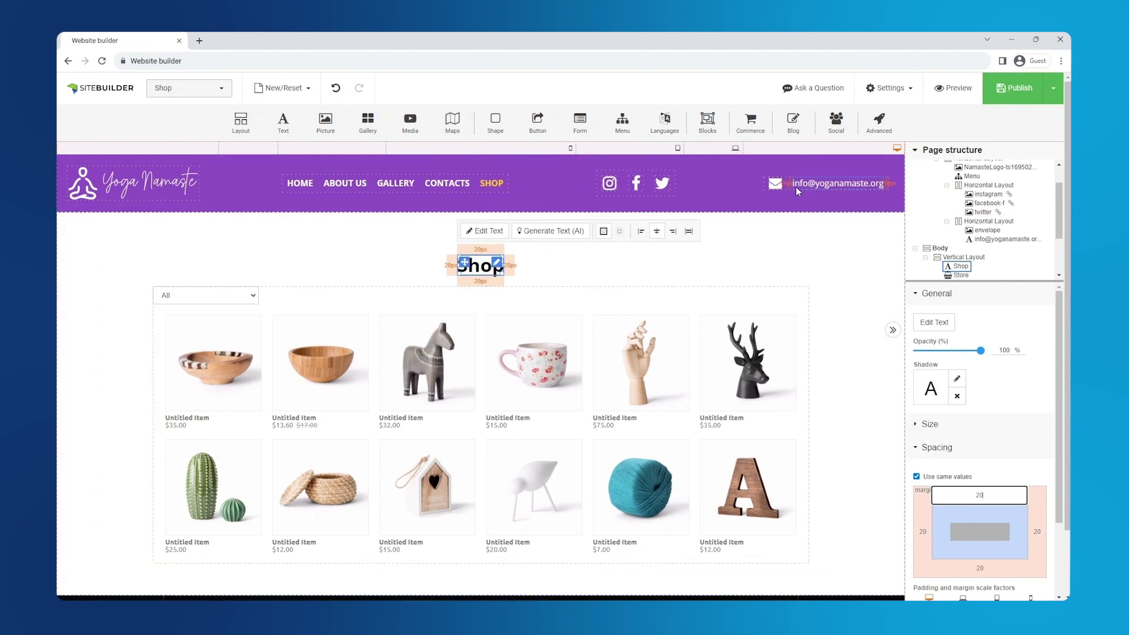
Replace the header's e-mail contact group with a Shopping Cart (0) element
click(790, 188)
right_click(794, 194)
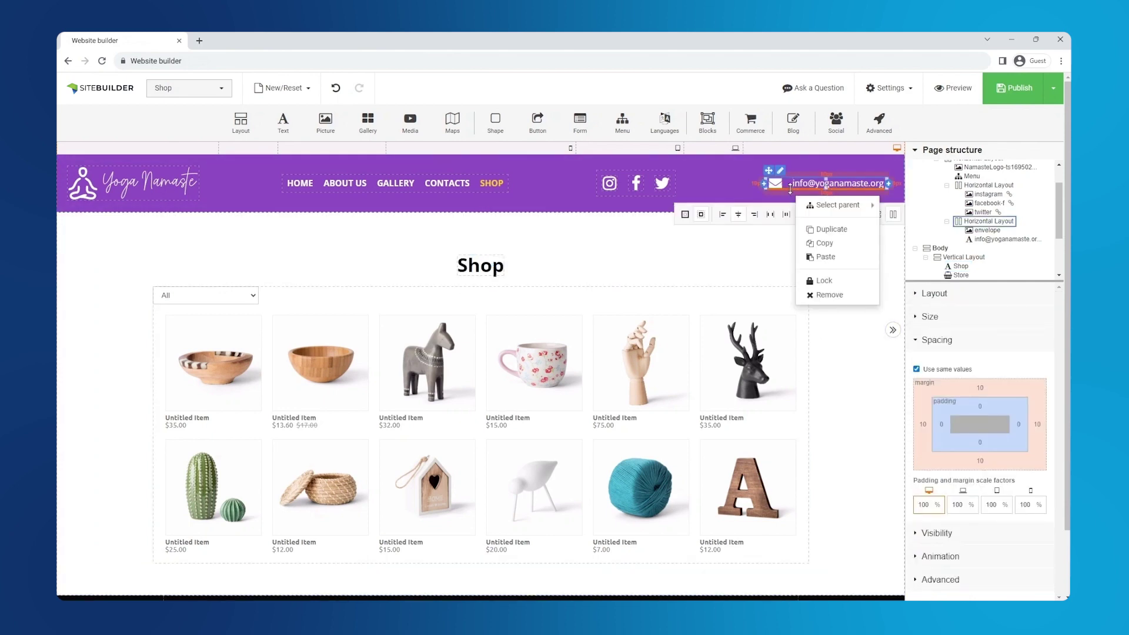
click(836, 301)
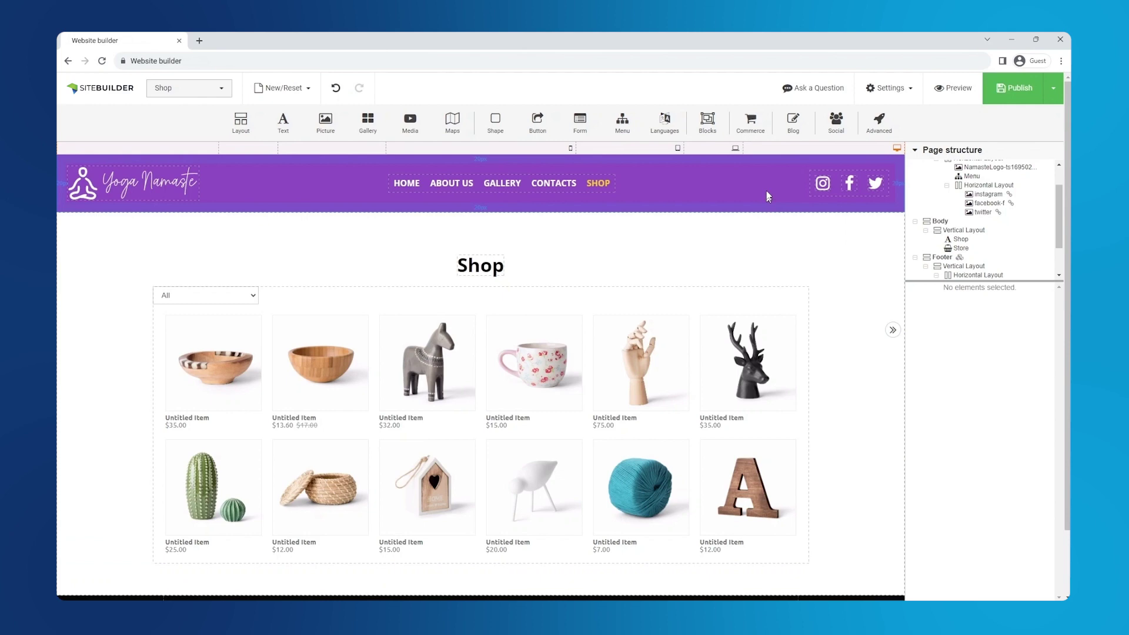
drag(750, 121, 888, 182)
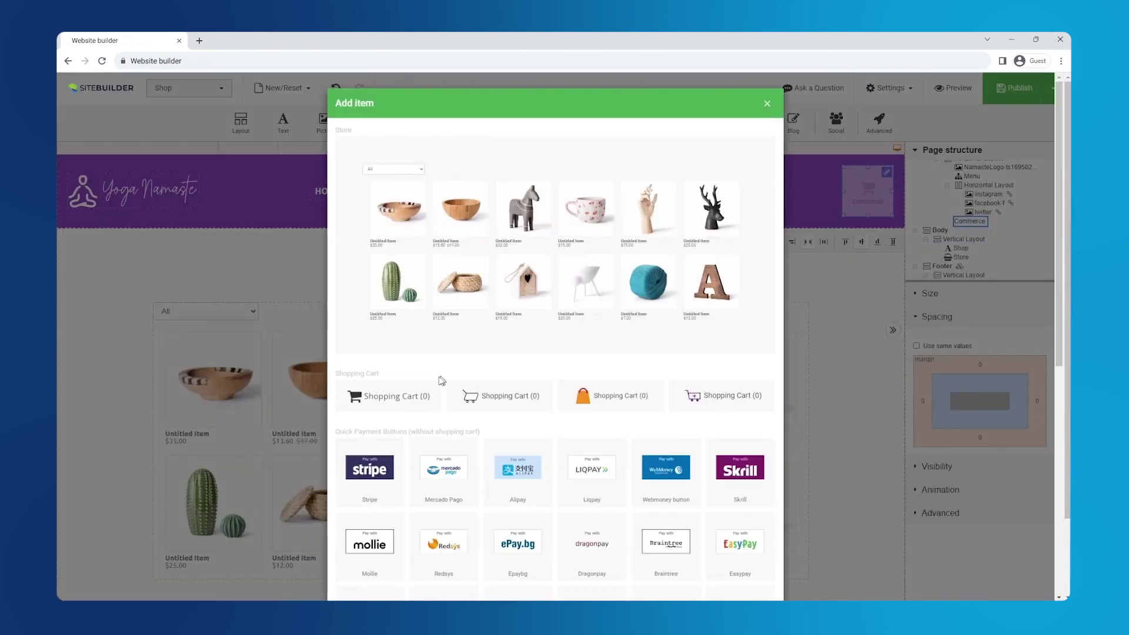
click(432, 396)
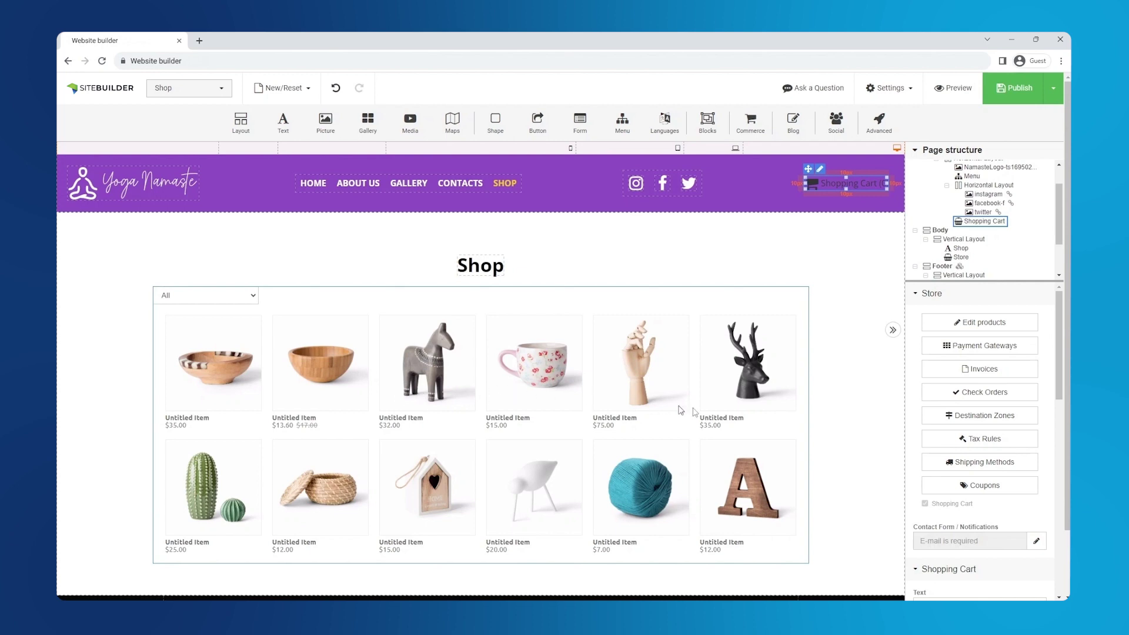
scroll(973, 410, down, 2)
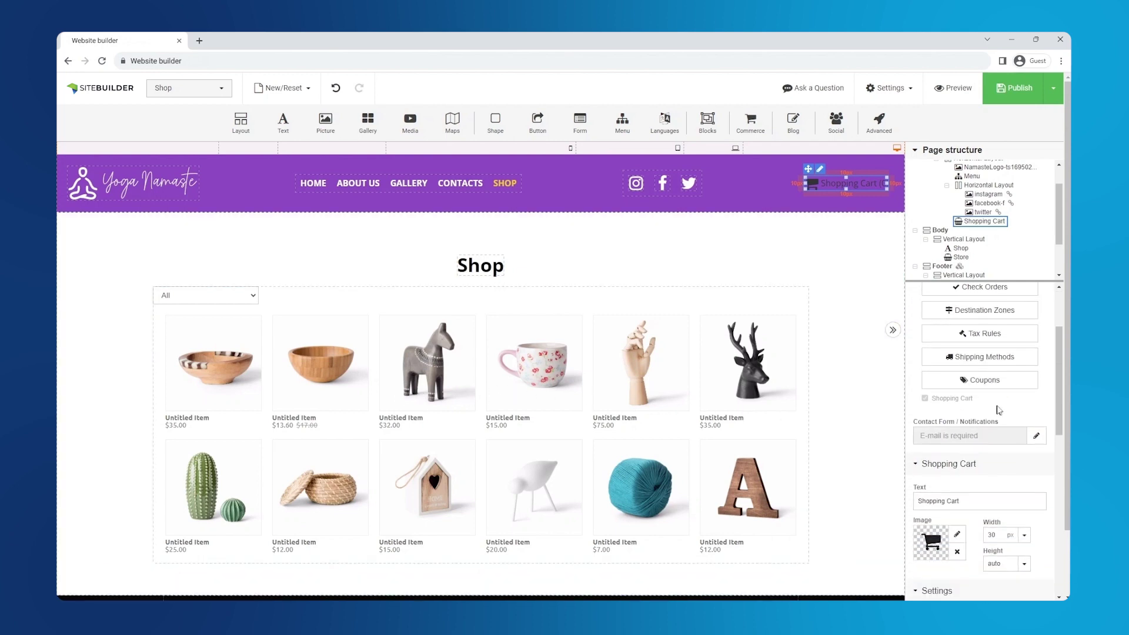
Send order notifications to the site's contact e-mail from a no-reply sender address
click(1036, 436)
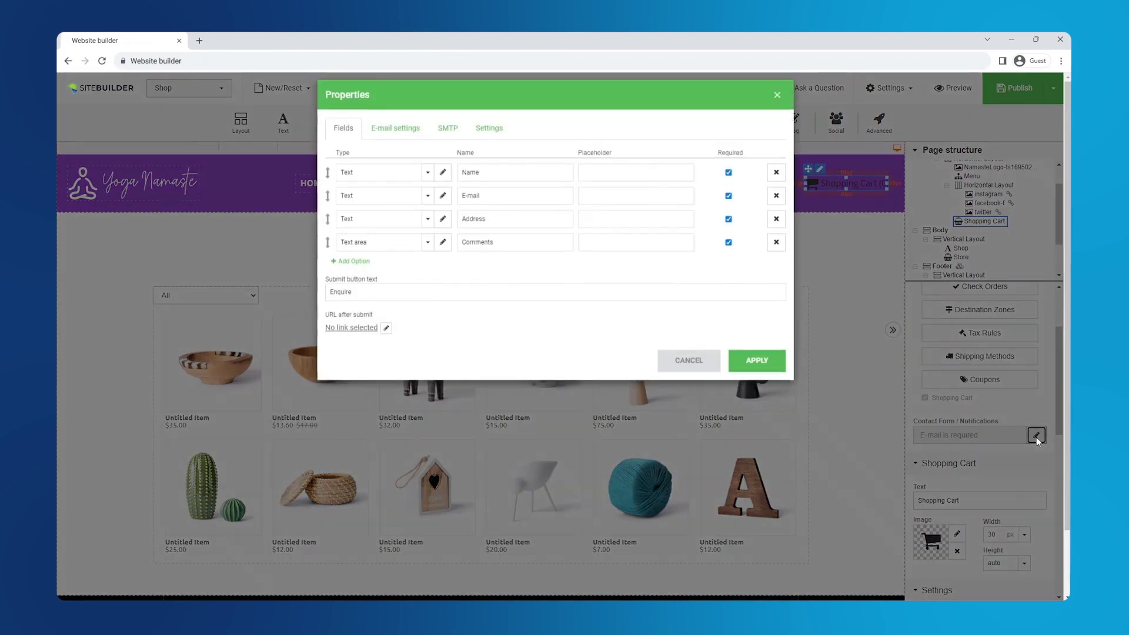
click(395, 141)
click(436, 170)
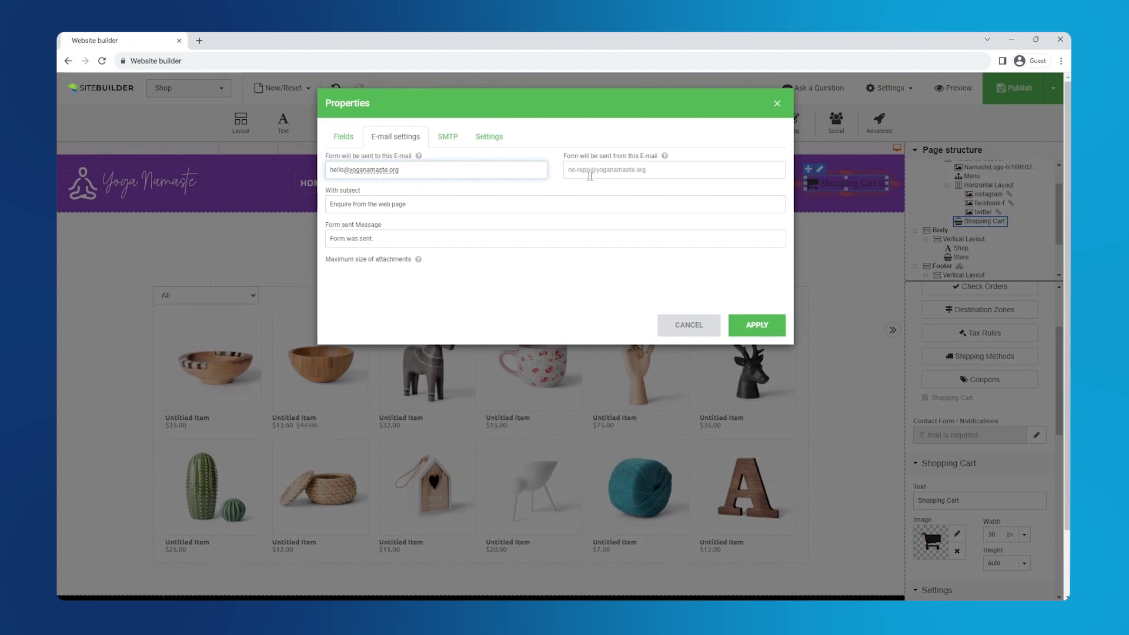
click(590, 176)
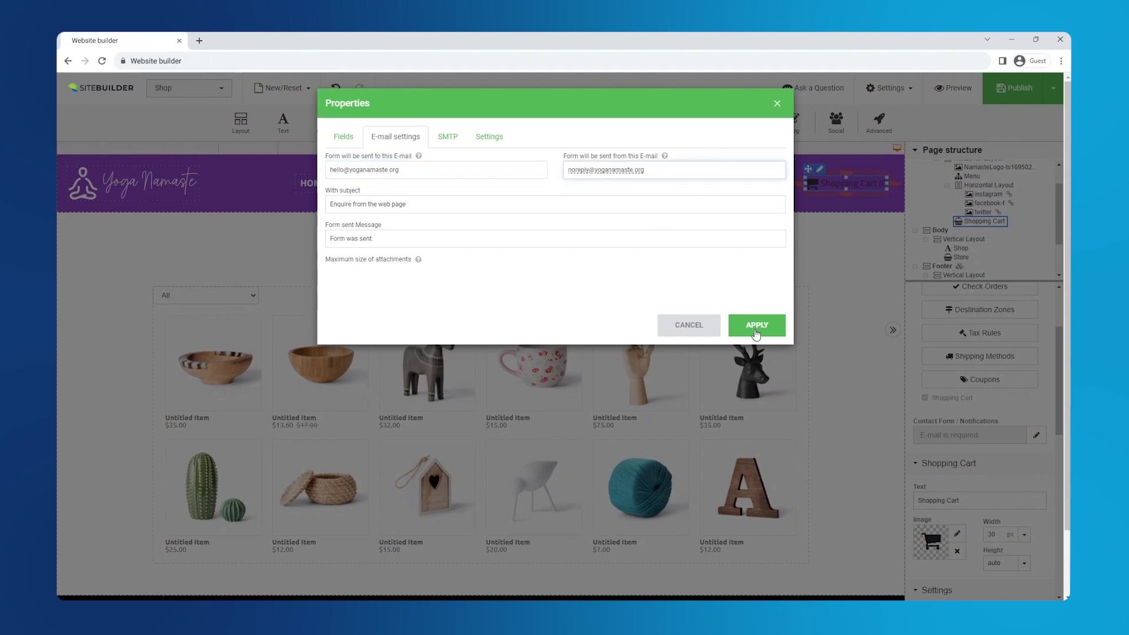
click(757, 332)
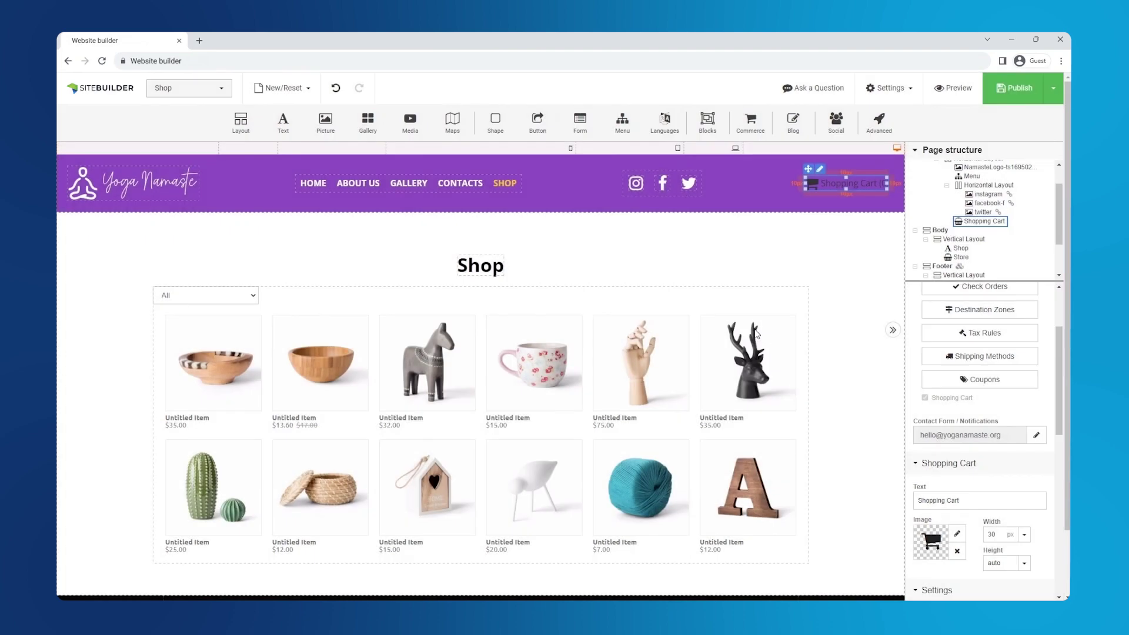
scroll(946, 441, down, 2)
double_click(924, 394)
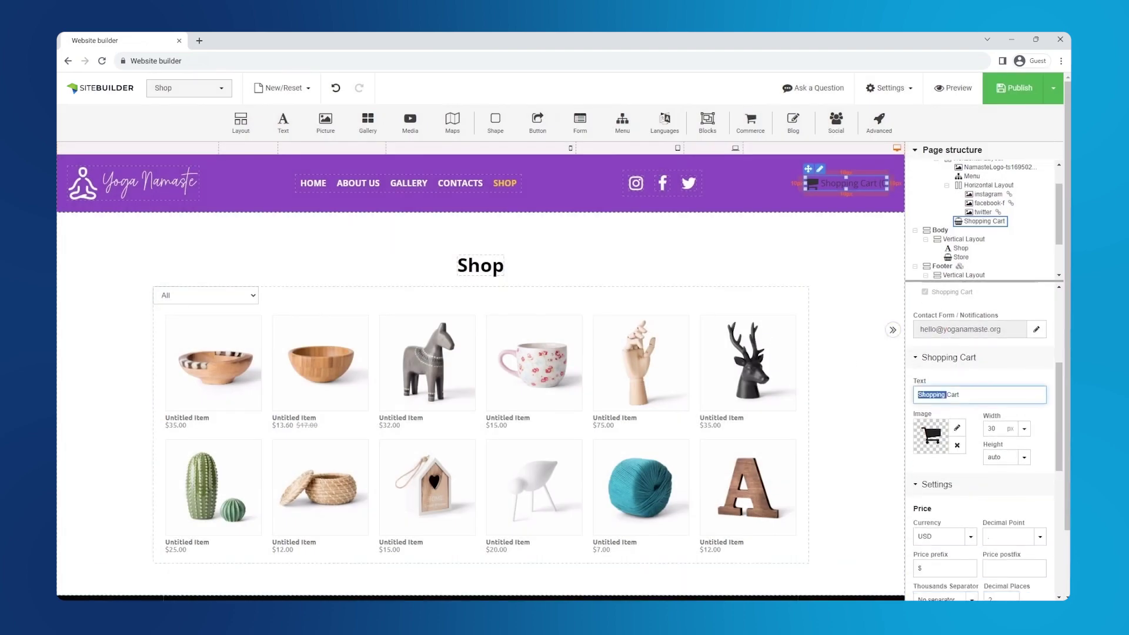
Shorten the cart label to 'Cart' and switch store prices to EUR
key(BackSpace)
scroll(947, 392, down, 3)
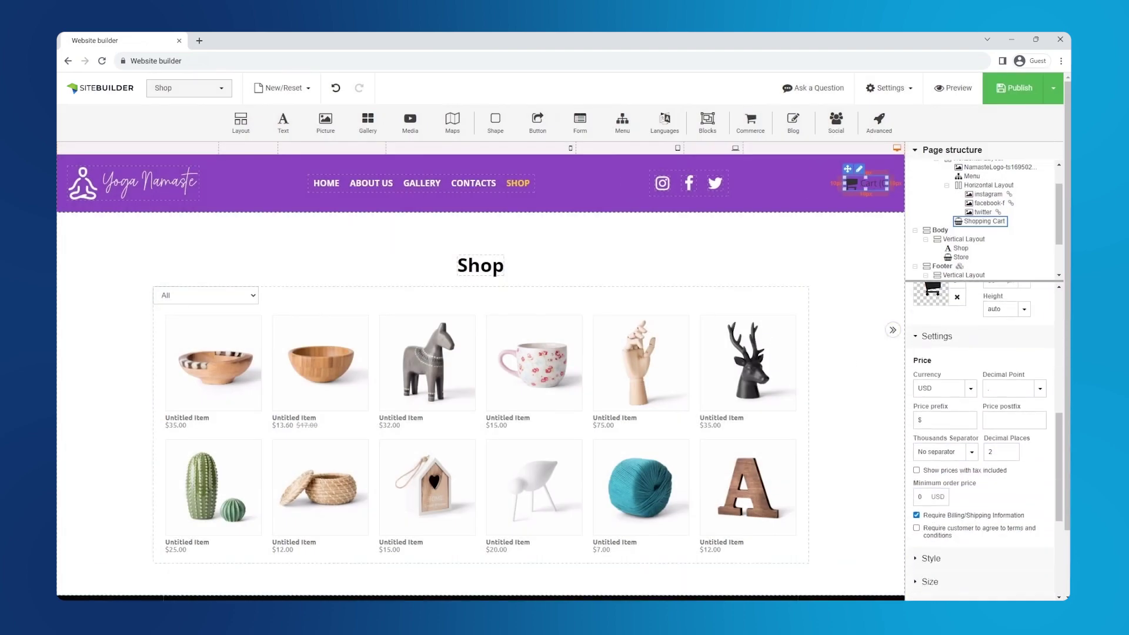
click(971, 379)
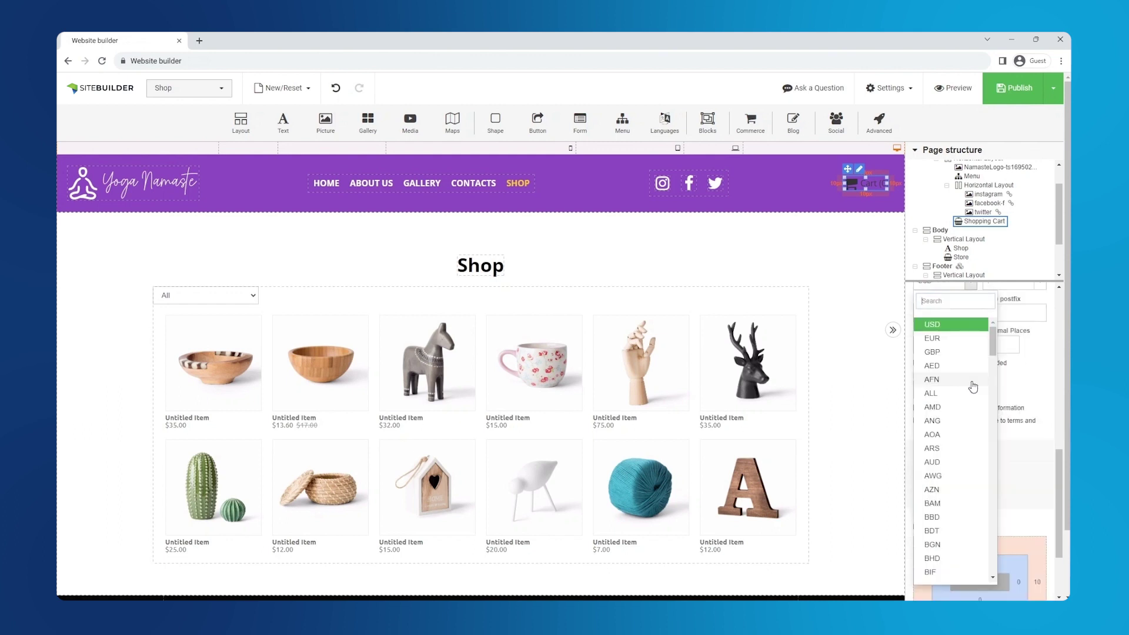
click(932, 338)
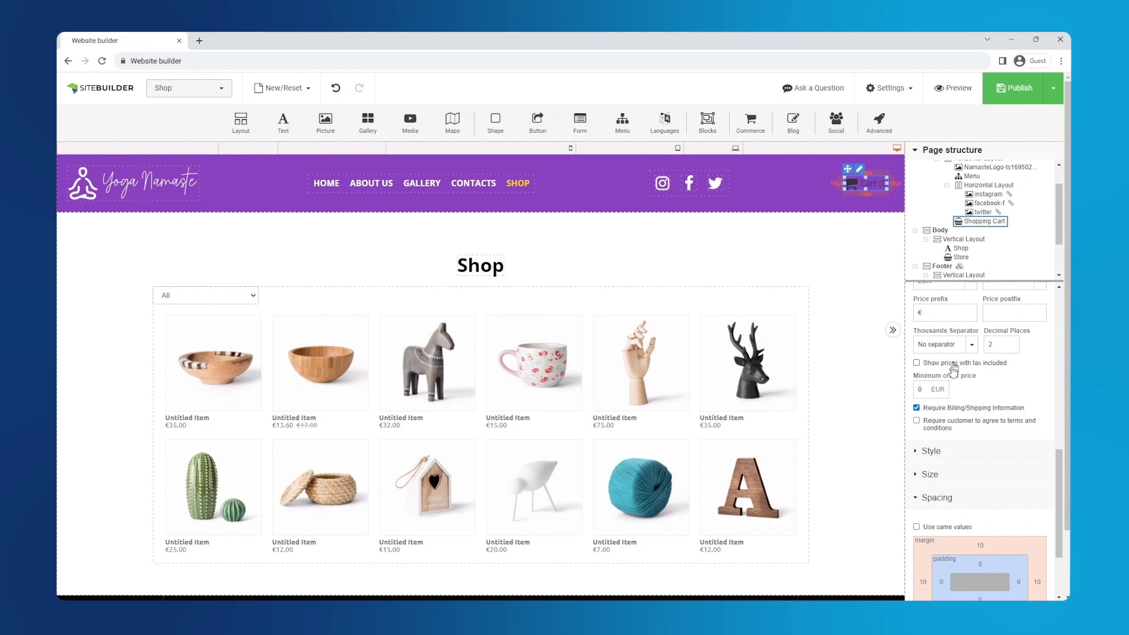
Make the cart's font colour white
click(924, 457)
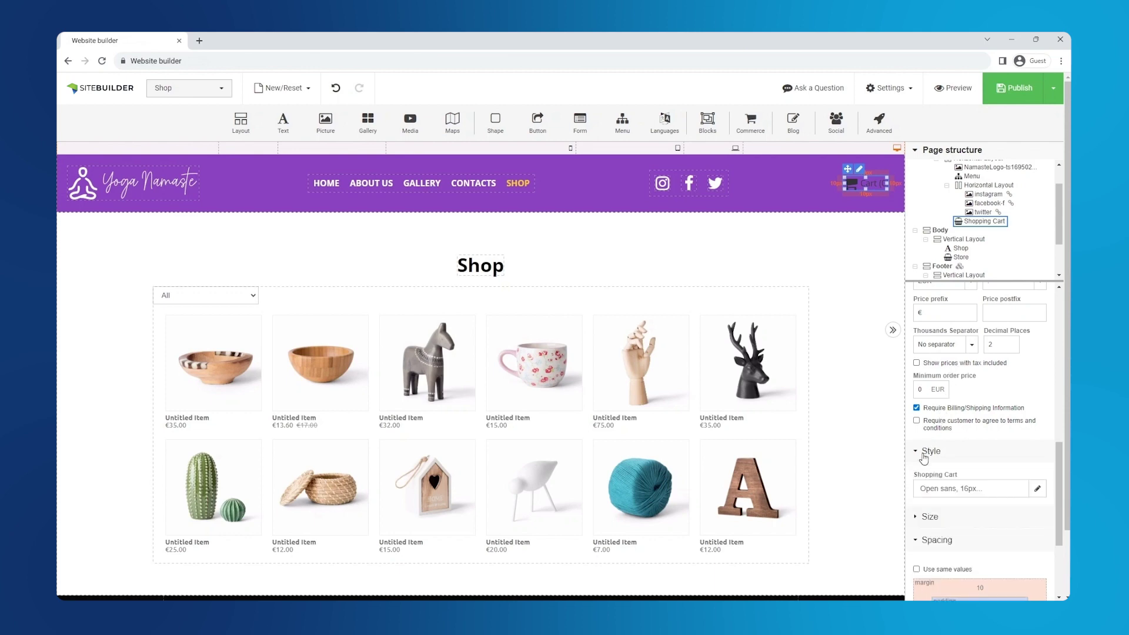
click(1036, 490)
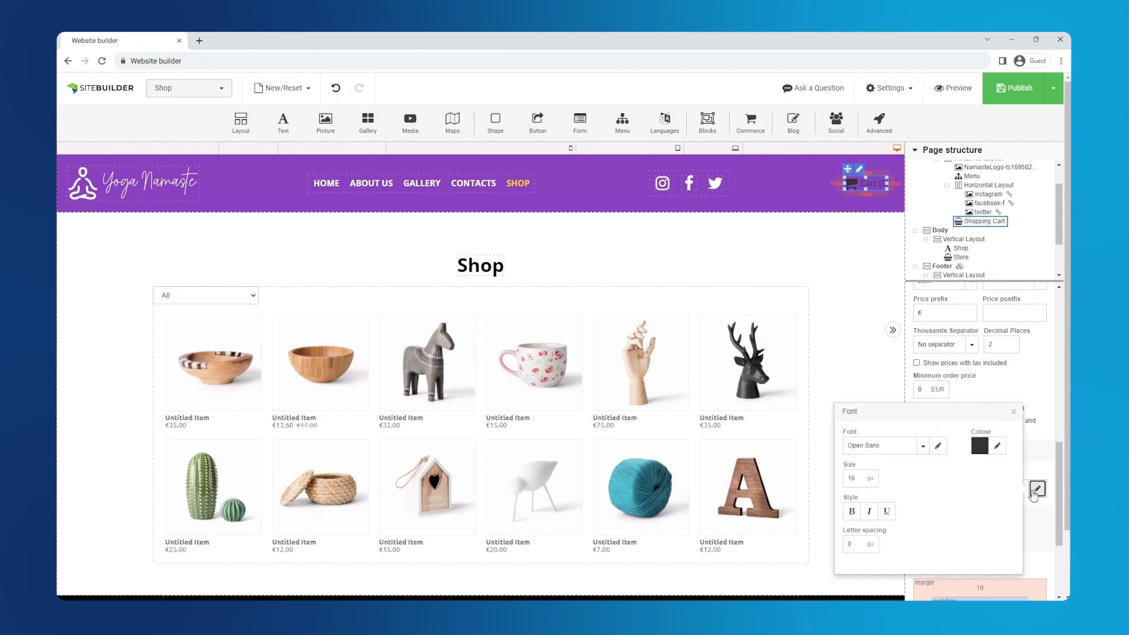
click(998, 448)
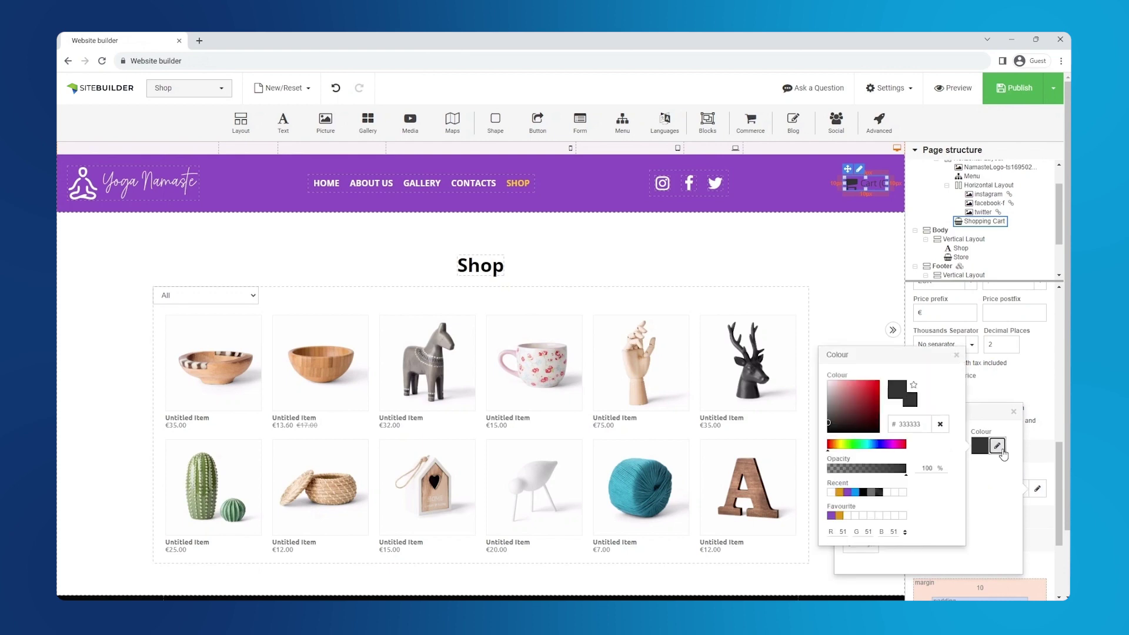
click(829, 383)
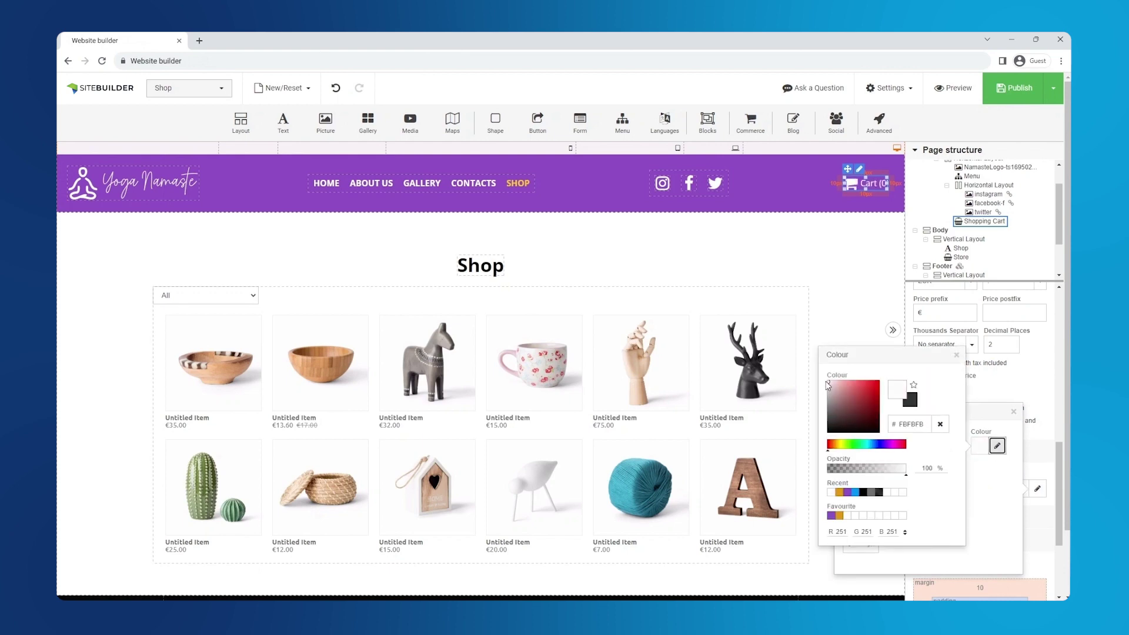
click(955, 356)
click(1013, 411)
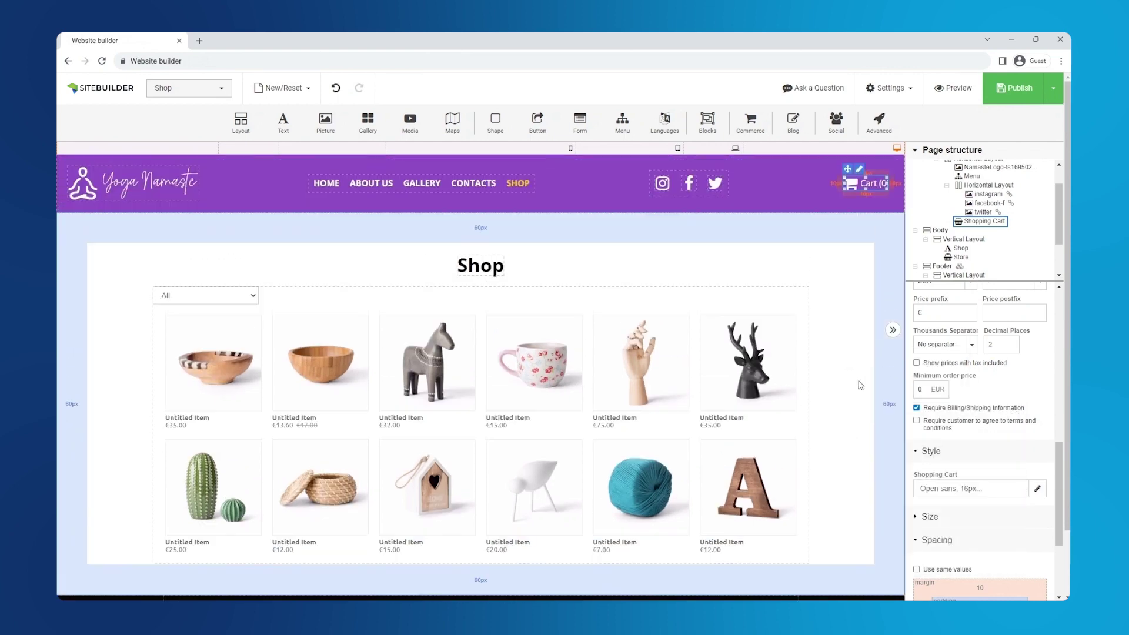
Delete the €15 pink mug, the fourth Untitled Item, from the store's products
click(1004, 94)
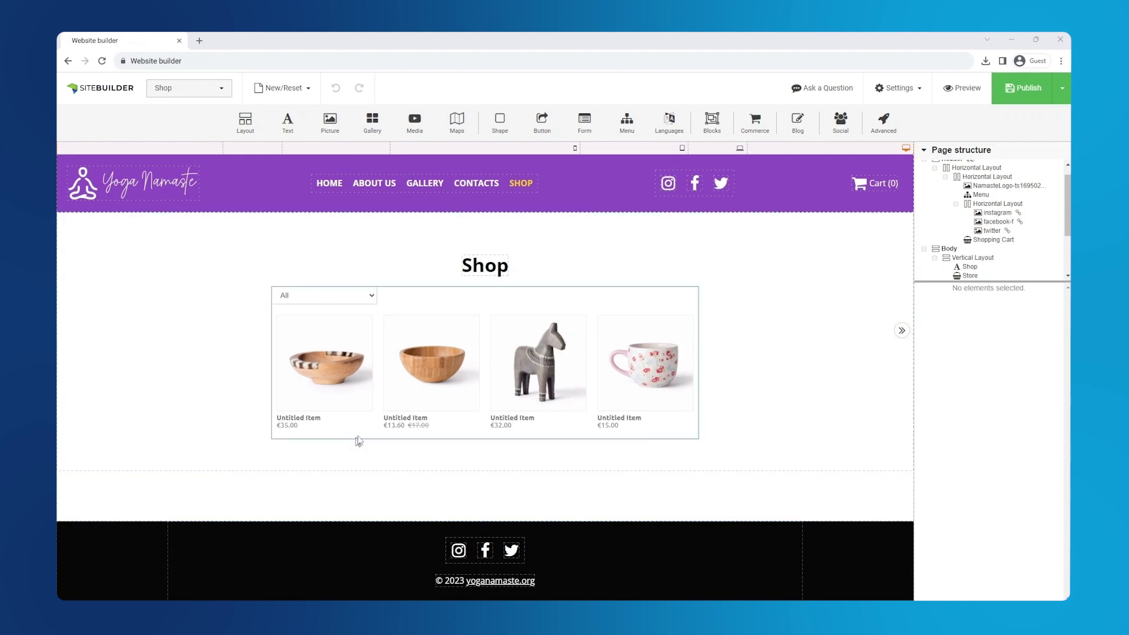
click(426, 416)
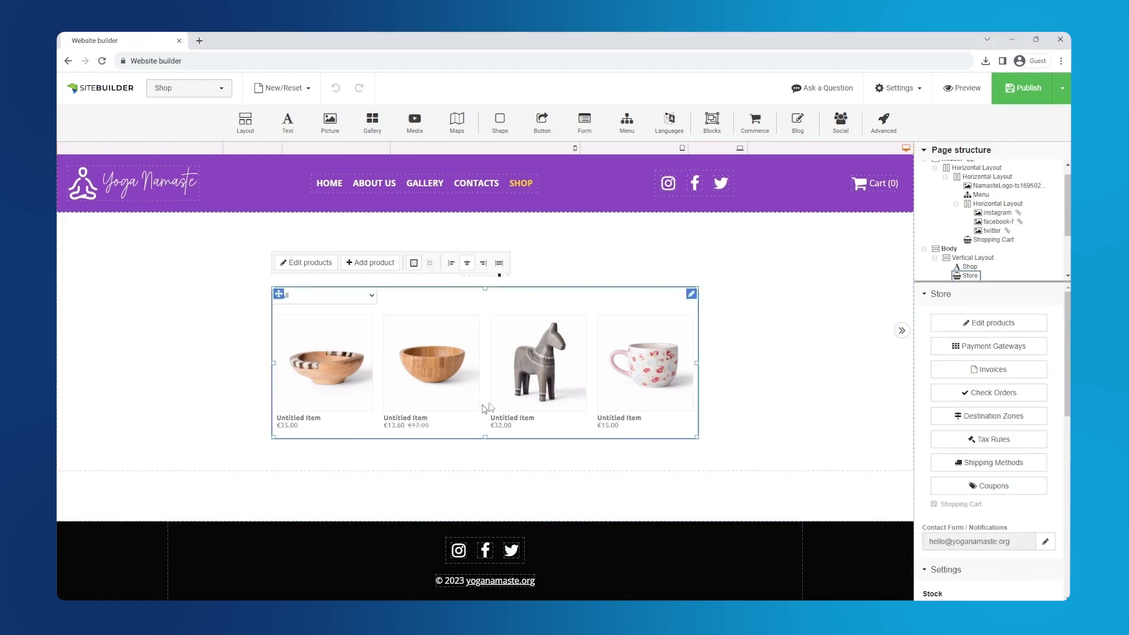
click(955, 323)
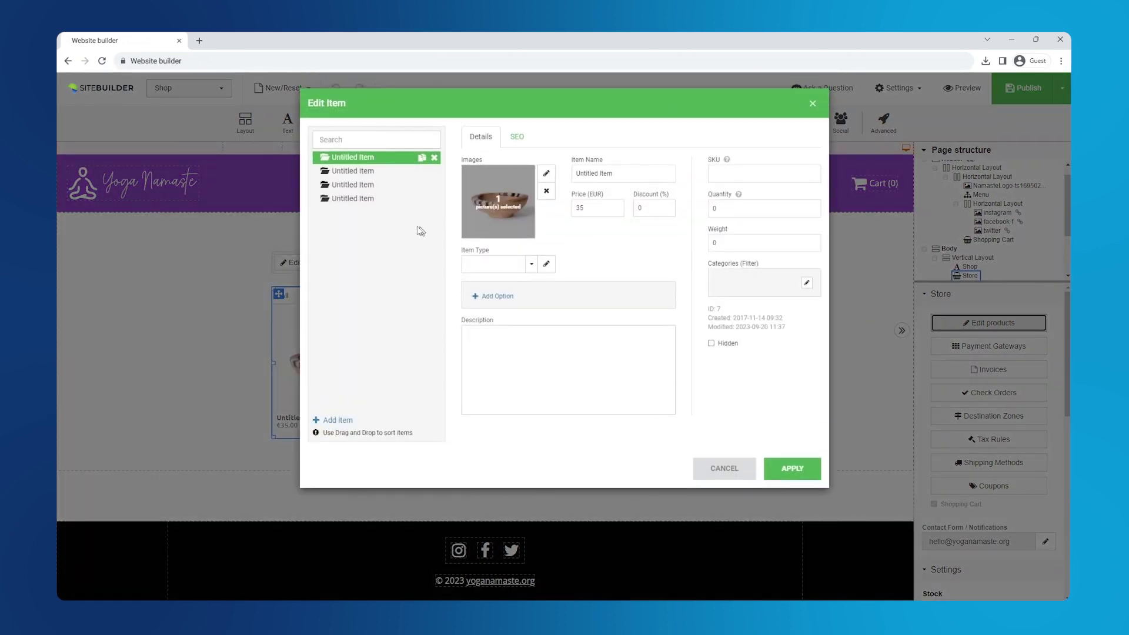
click(369, 206)
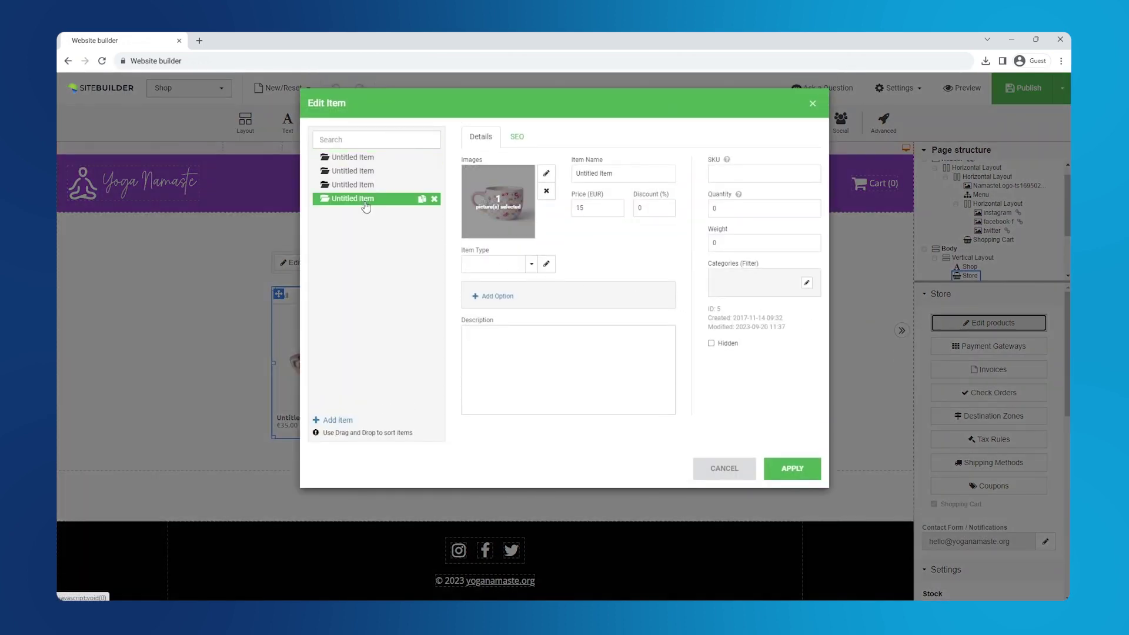
click(435, 200)
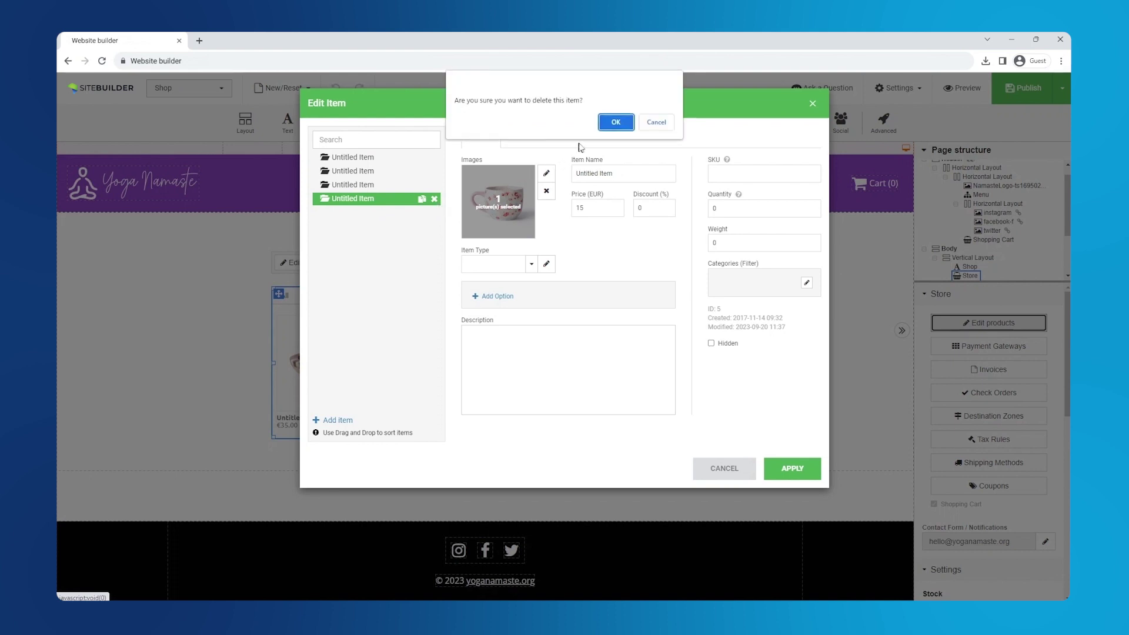
click(609, 121)
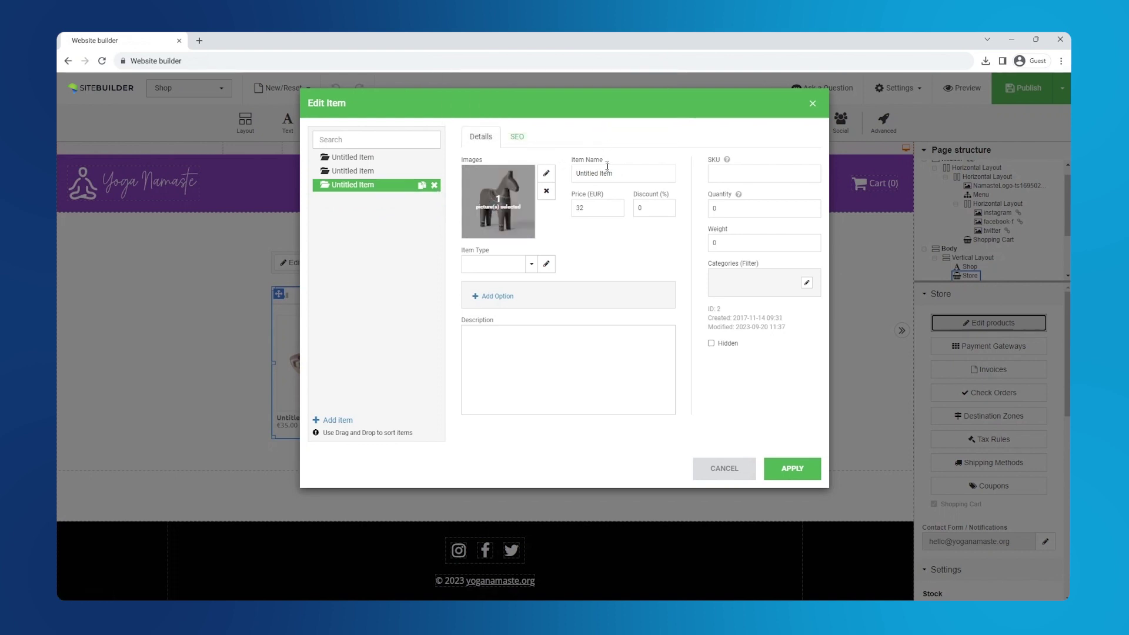
Rename the horse product to Yoga mat, priced 20 with a 10% discount
click(624, 174)
key(ctrl+a)
text(Y)
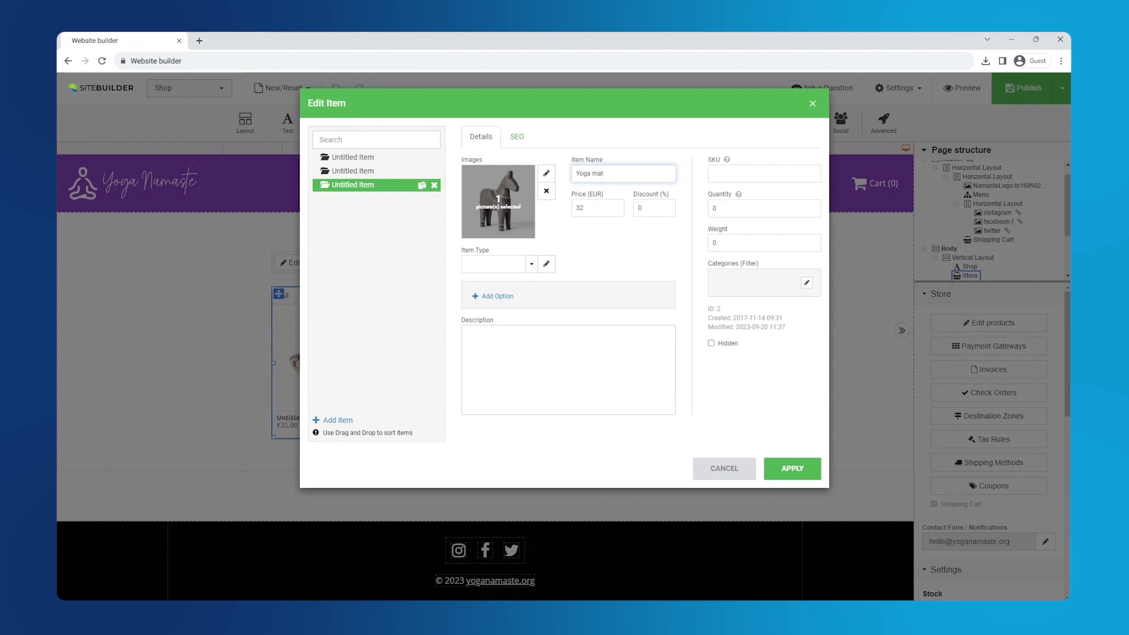
click(597, 208)
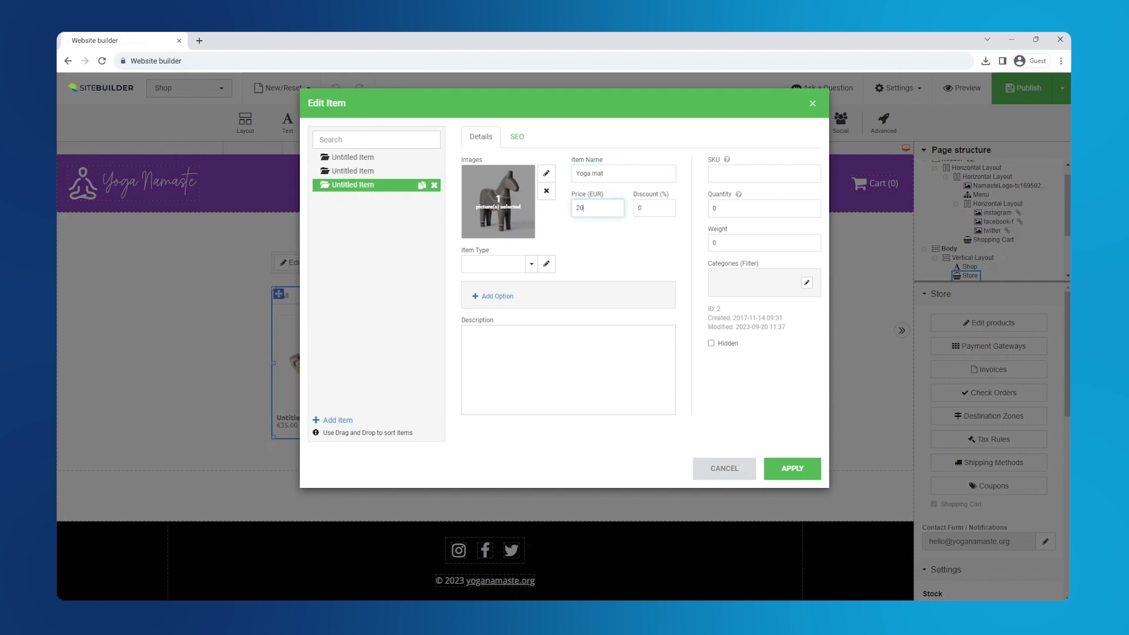
click(640, 208)
text(10)
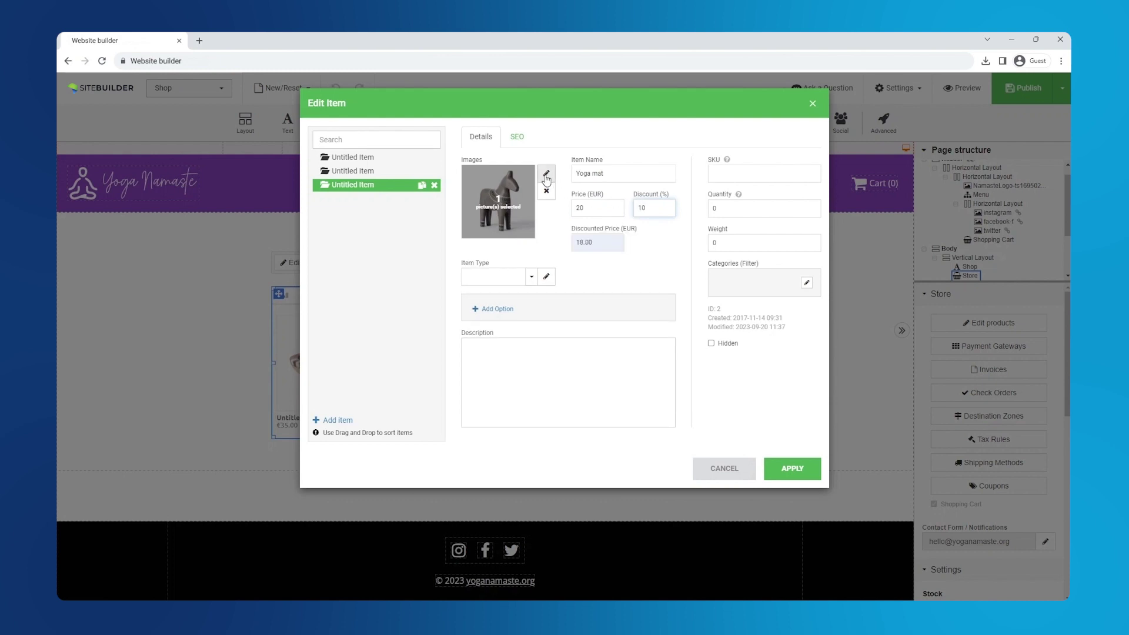
Replace the horse picture with the photos Shop-Mat01, Shop-Mat02 and Shop-Mat03
click(546, 174)
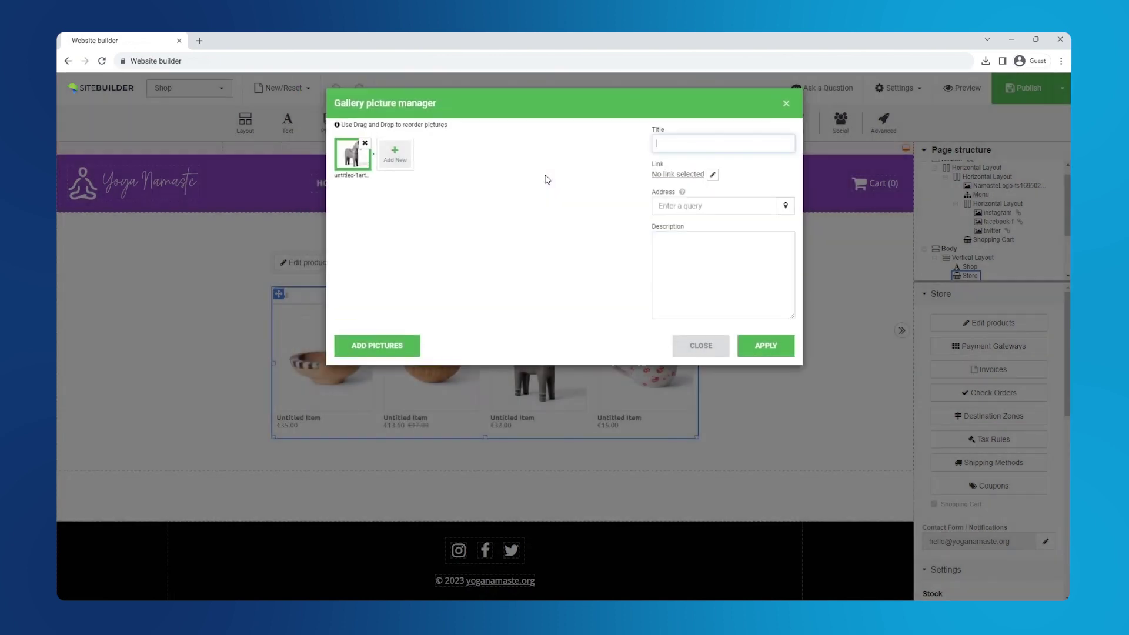
click(365, 143)
click(353, 163)
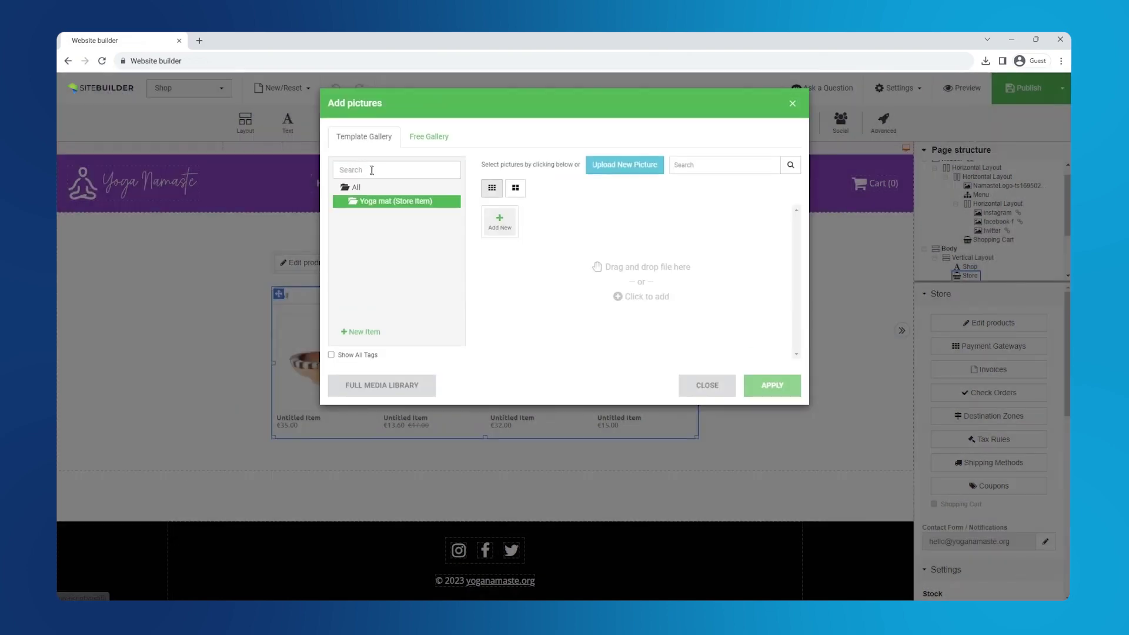
click(509, 230)
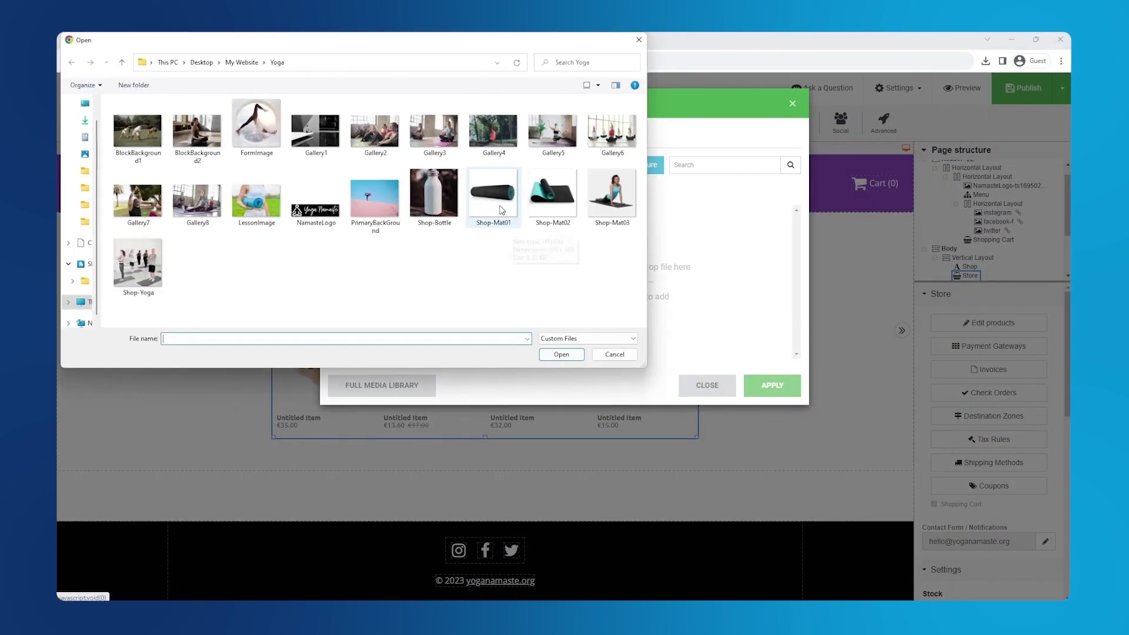
click(501, 210)
shift+click(611, 200)
click(562, 354)
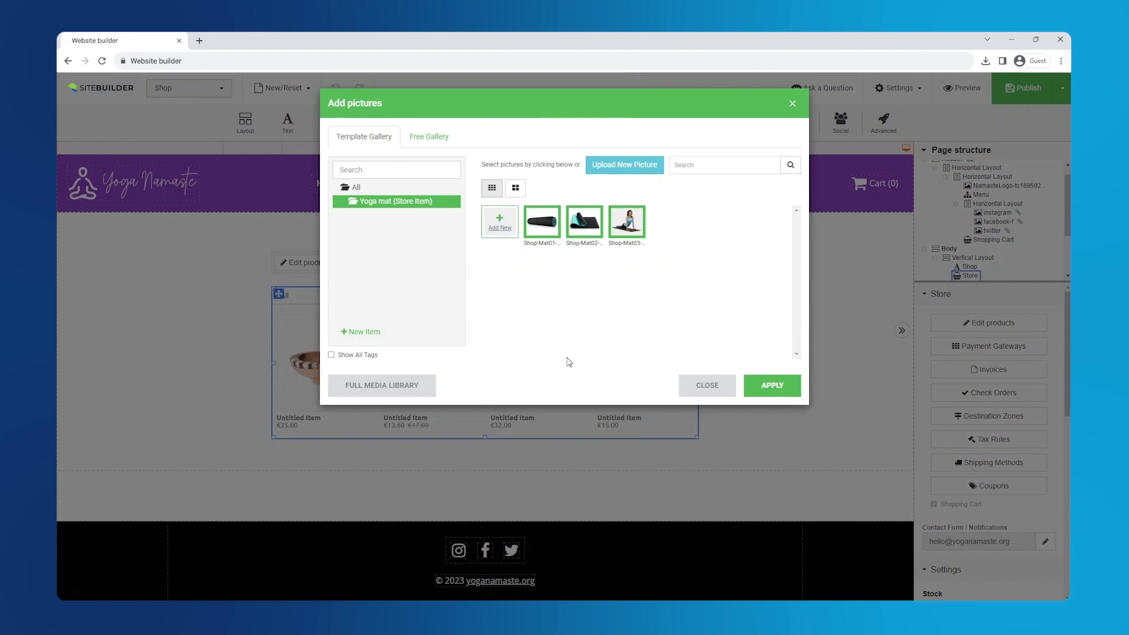
click(764, 388)
click(769, 349)
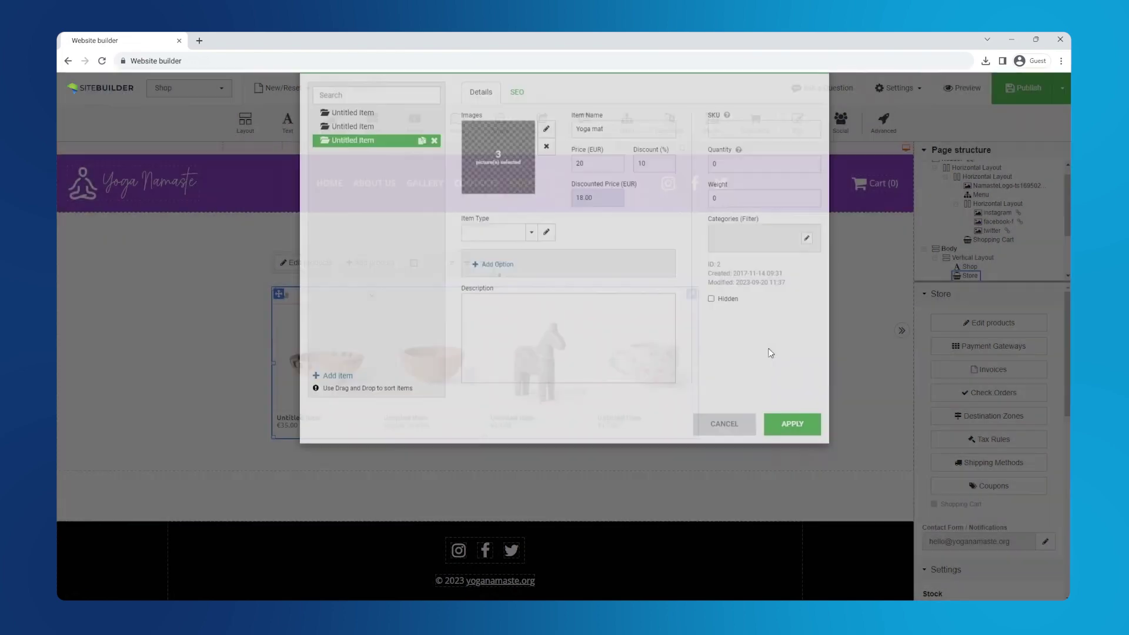
Create a new item type named Yoga Mat and add an option to it
click(546, 277)
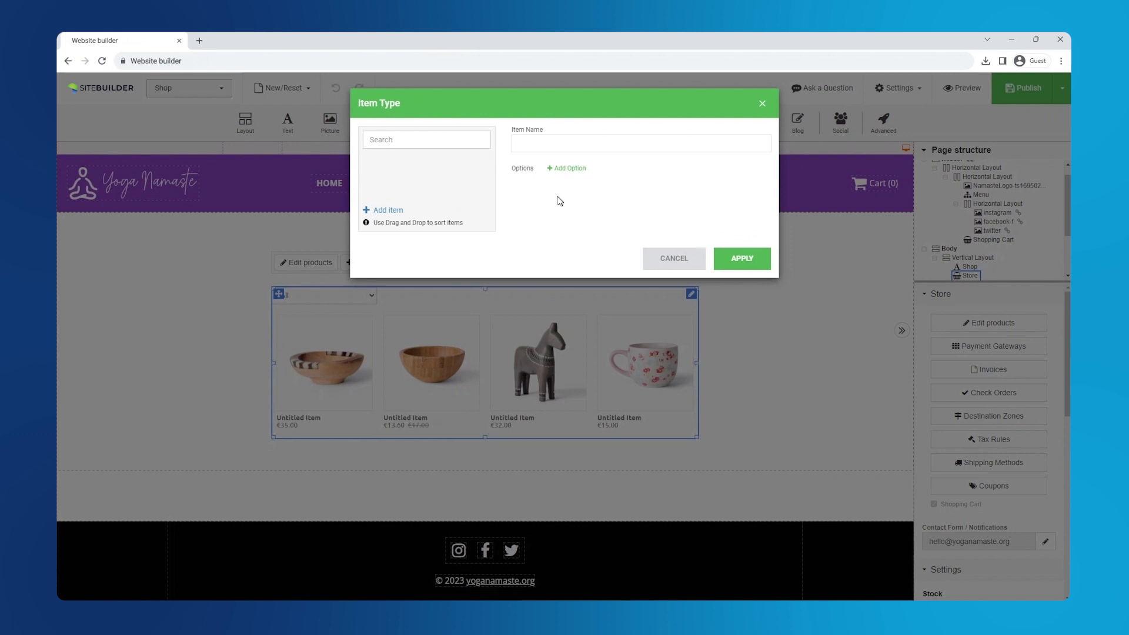
click(388, 210)
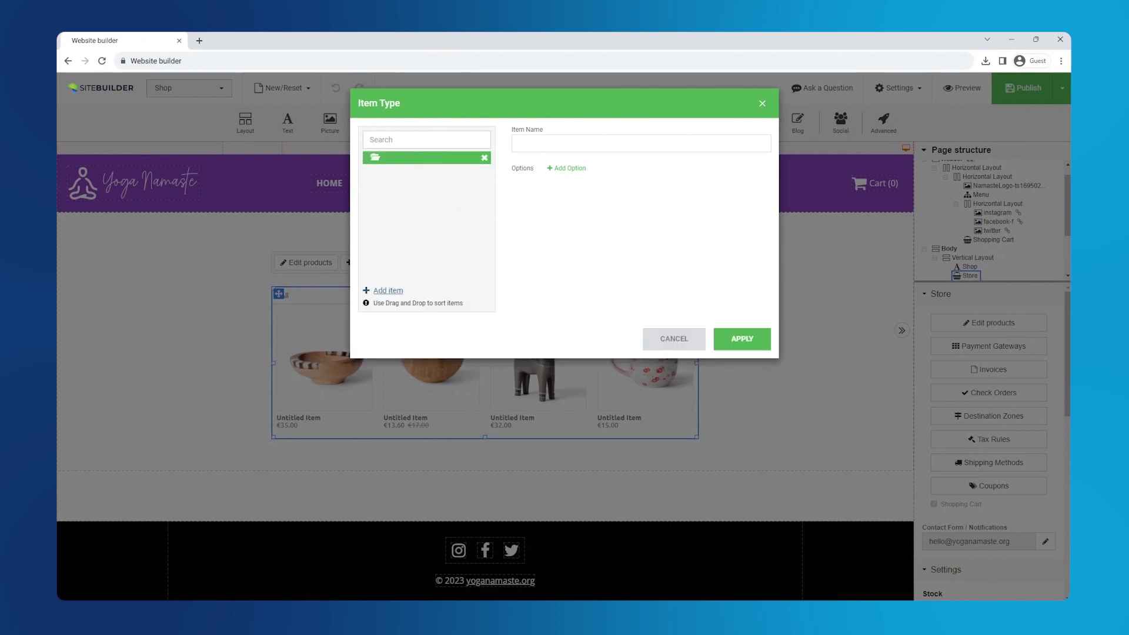
click(641, 144)
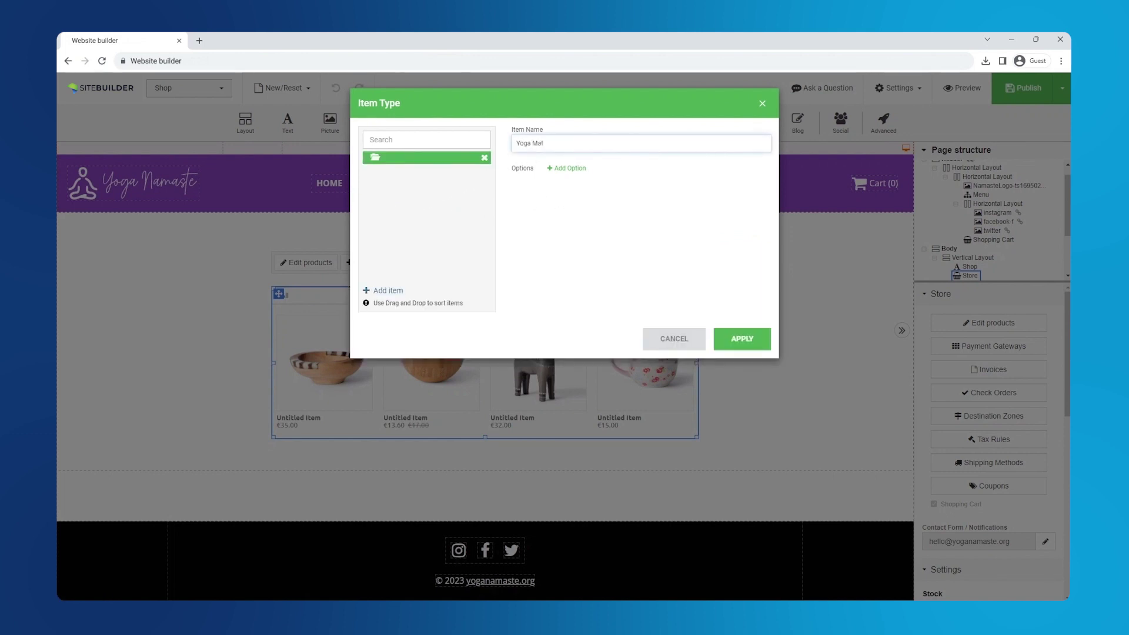
click(564, 169)
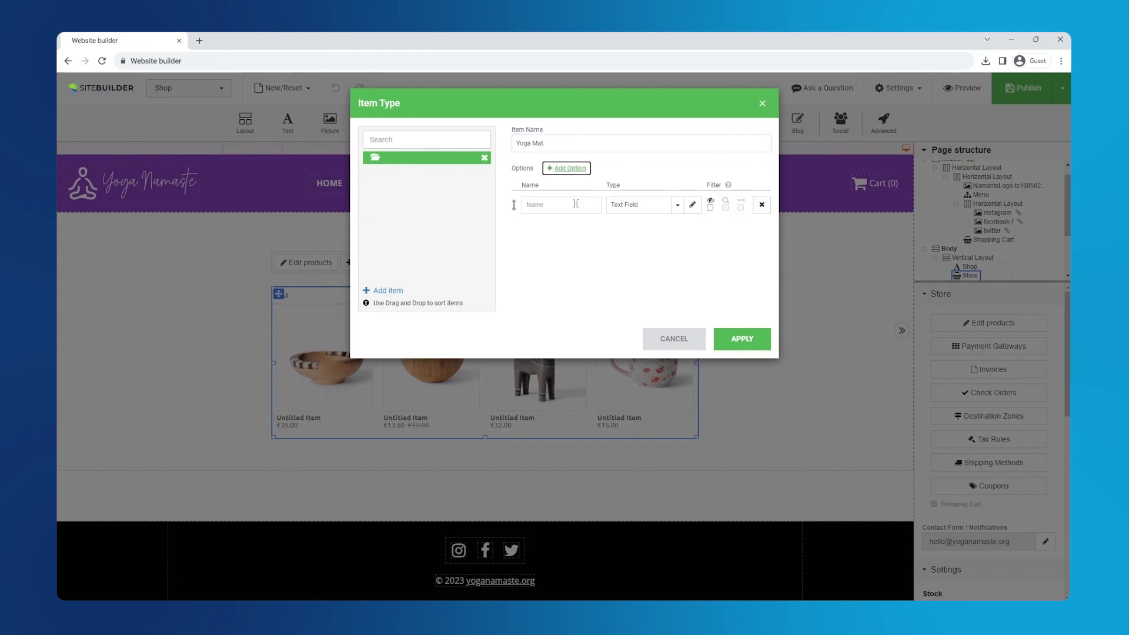
Create a checkbox field type named Size with a One Size choice
click(693, 204)
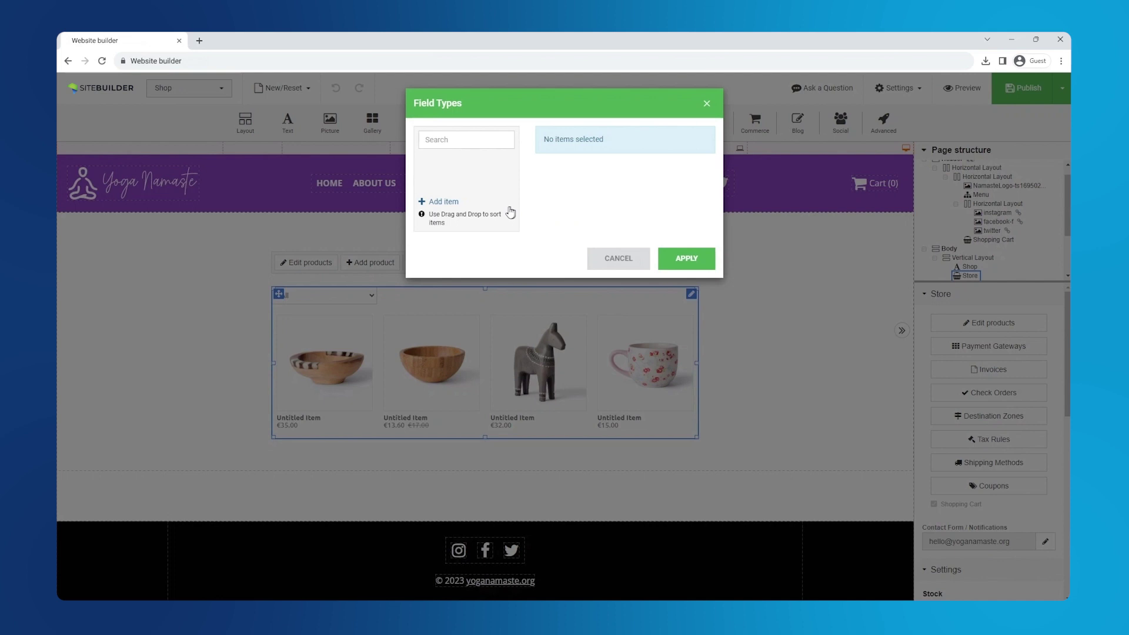
click(442, 202)
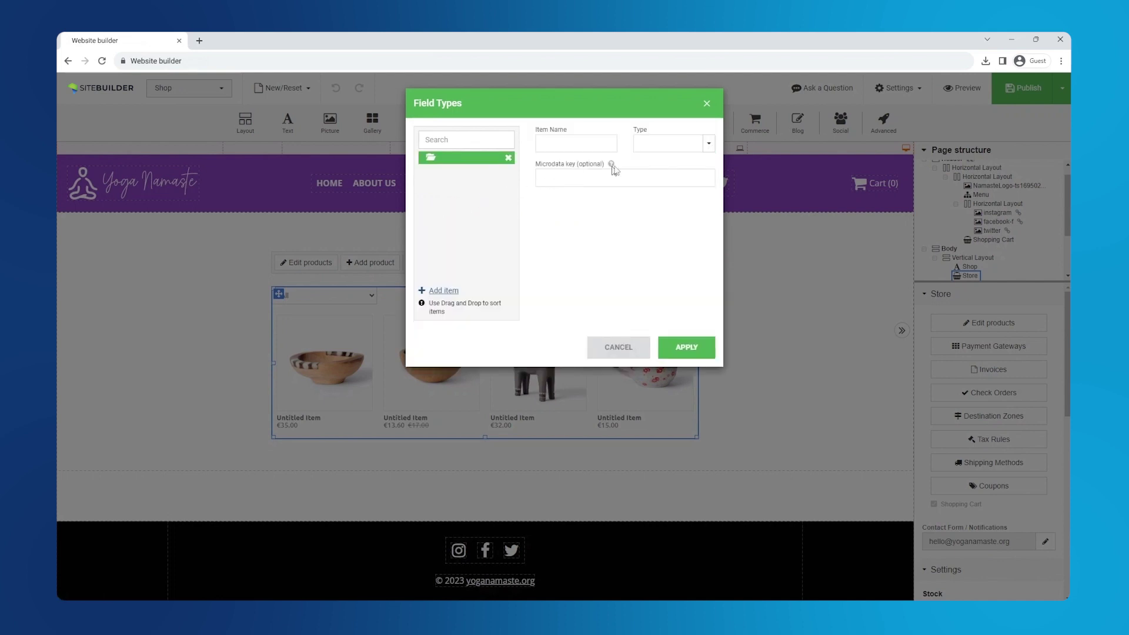
click(709, 143)
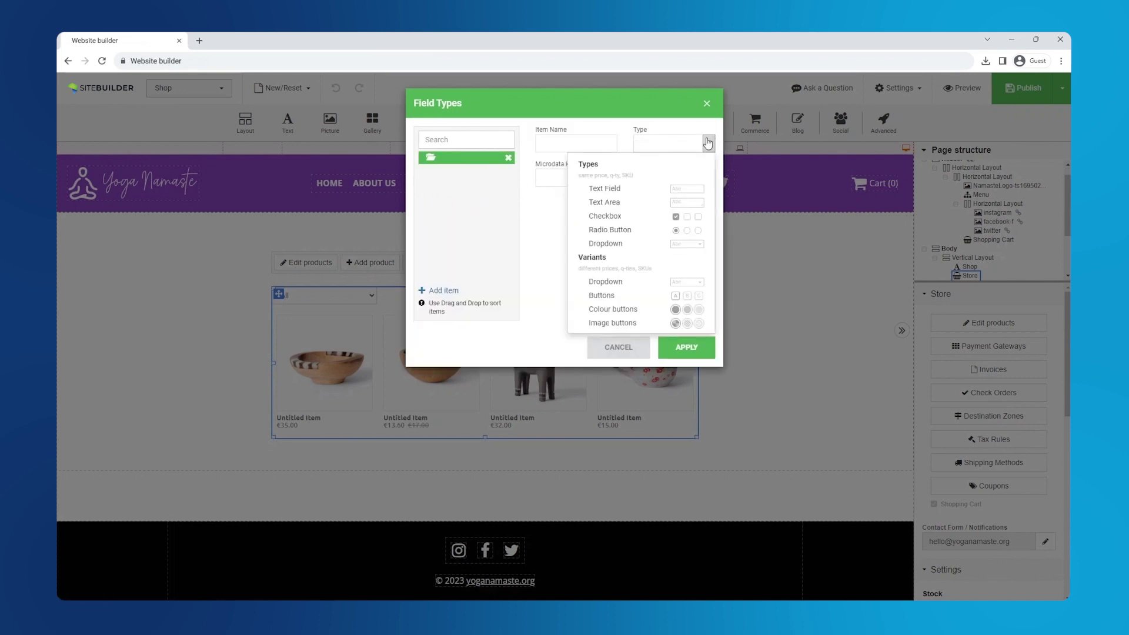
click(676, 216)
click(541, 143)
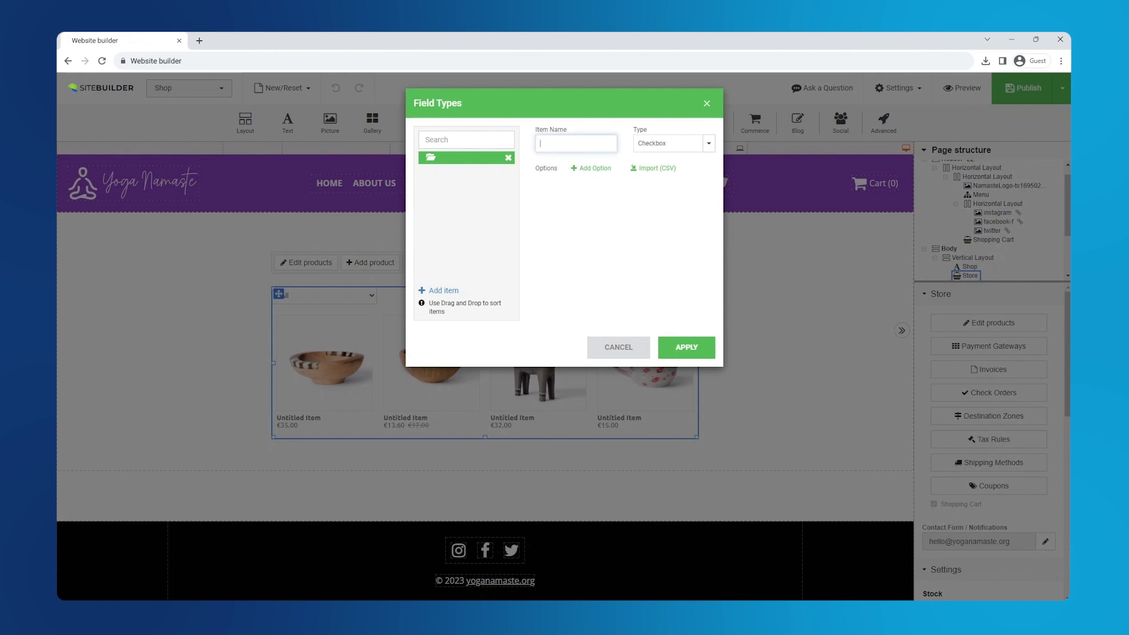
click(595, 170)
click(617, 190)
text(0)
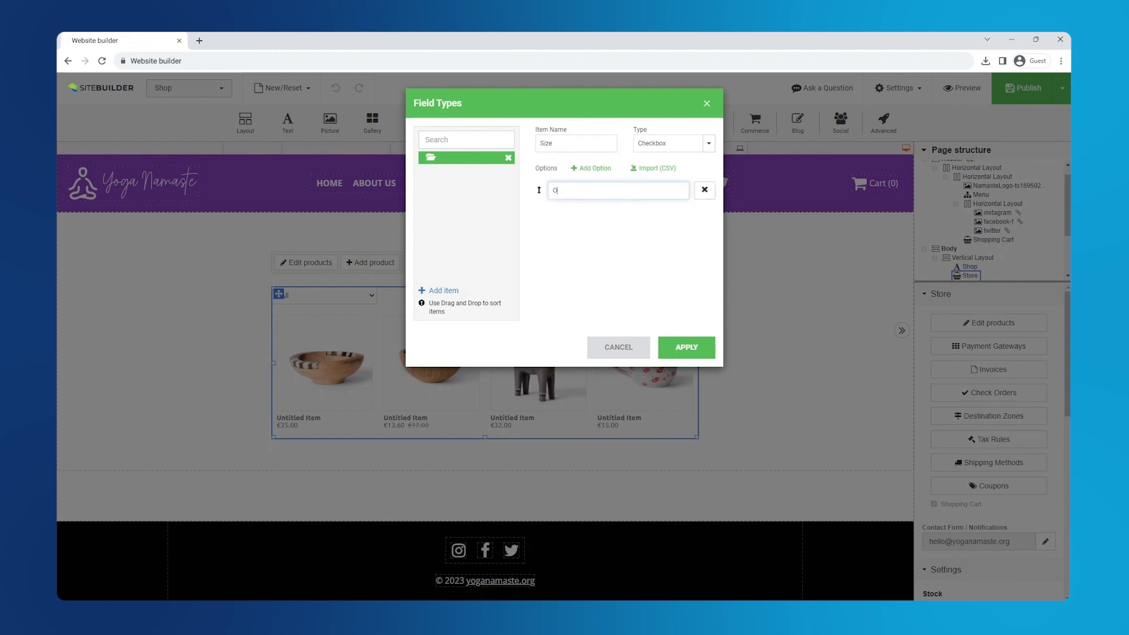
click(681, 348)
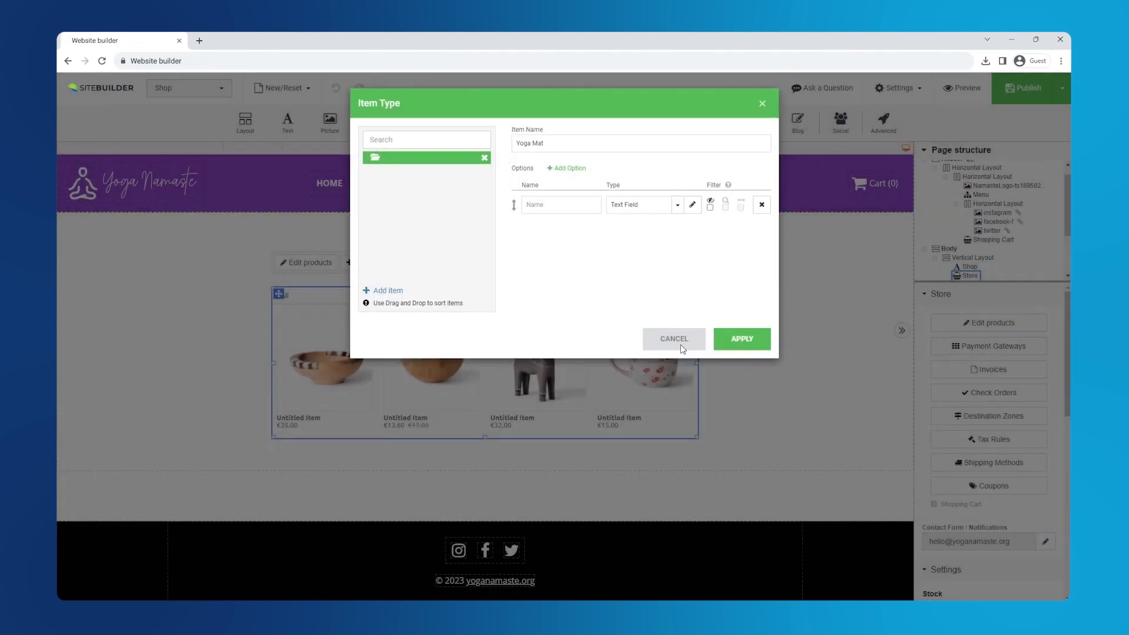
Set the option's type to Size, then save the Yoga Mat type and the product
click(678, 205)
click(654, 254)
click(561, 205)
click(629, 249)
click(746, 337)
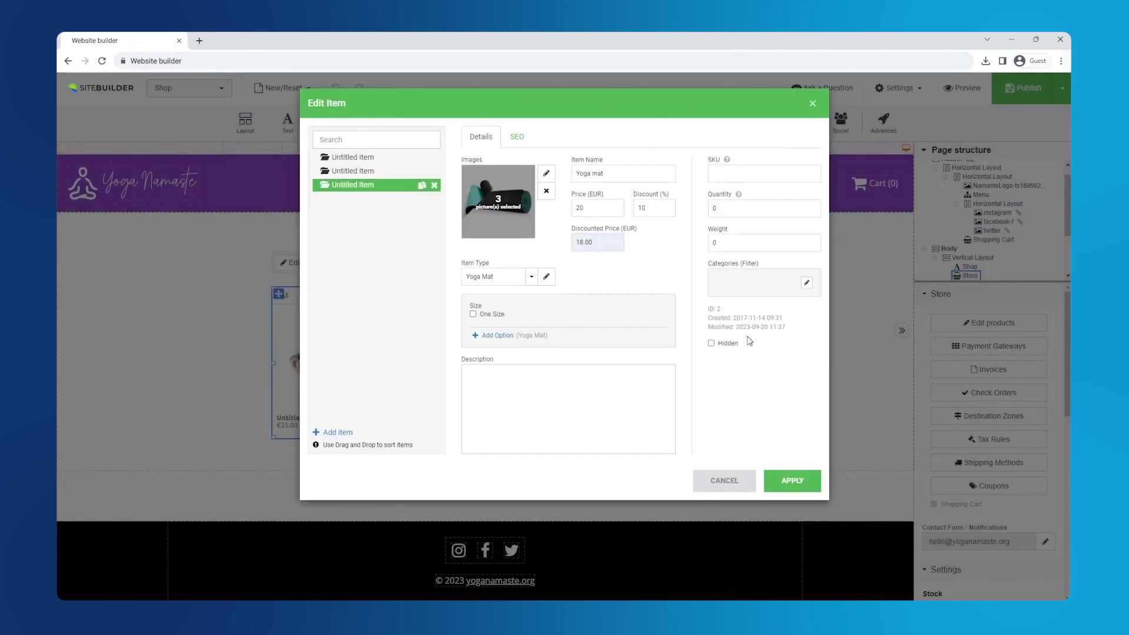
click(791, 481)
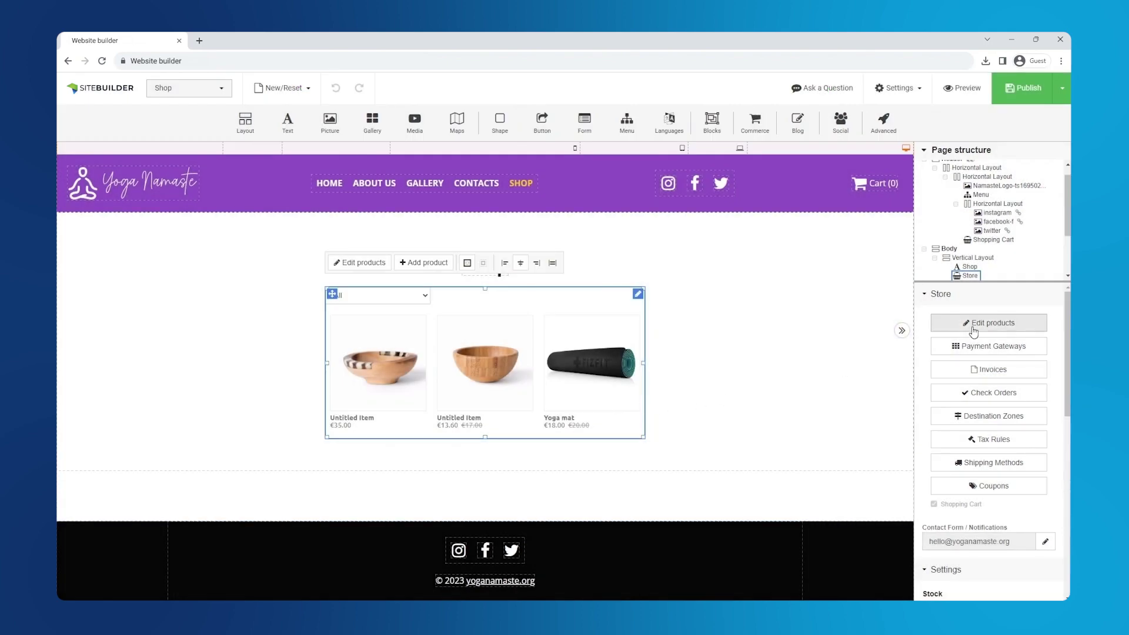
Rename the second untitled product to Water Bottle
click(967, 324)
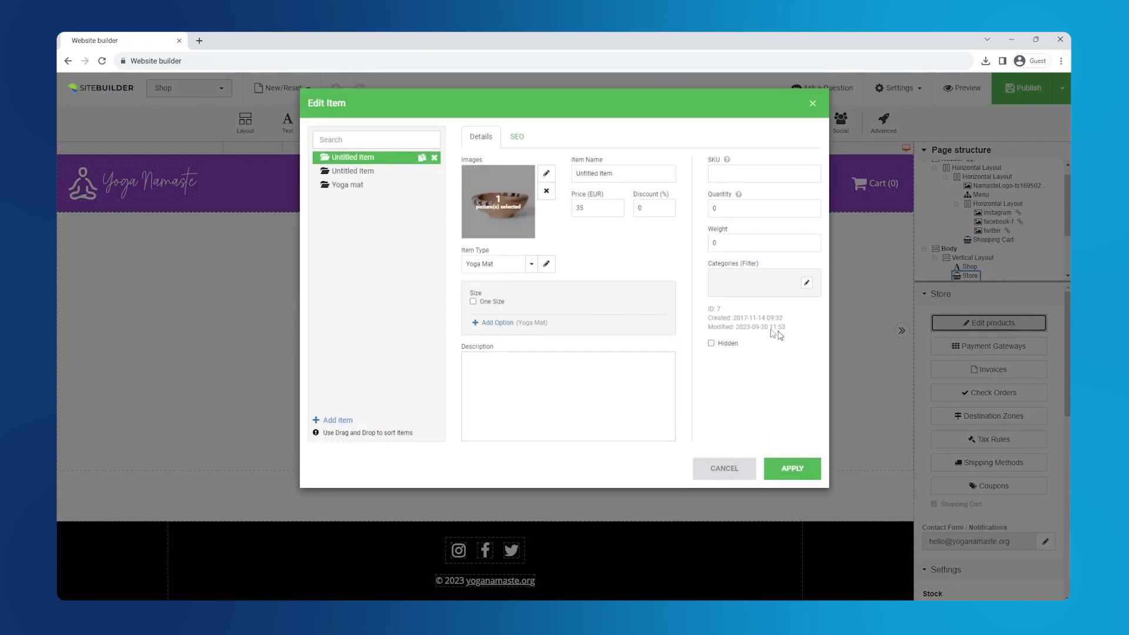
click(372, 172)
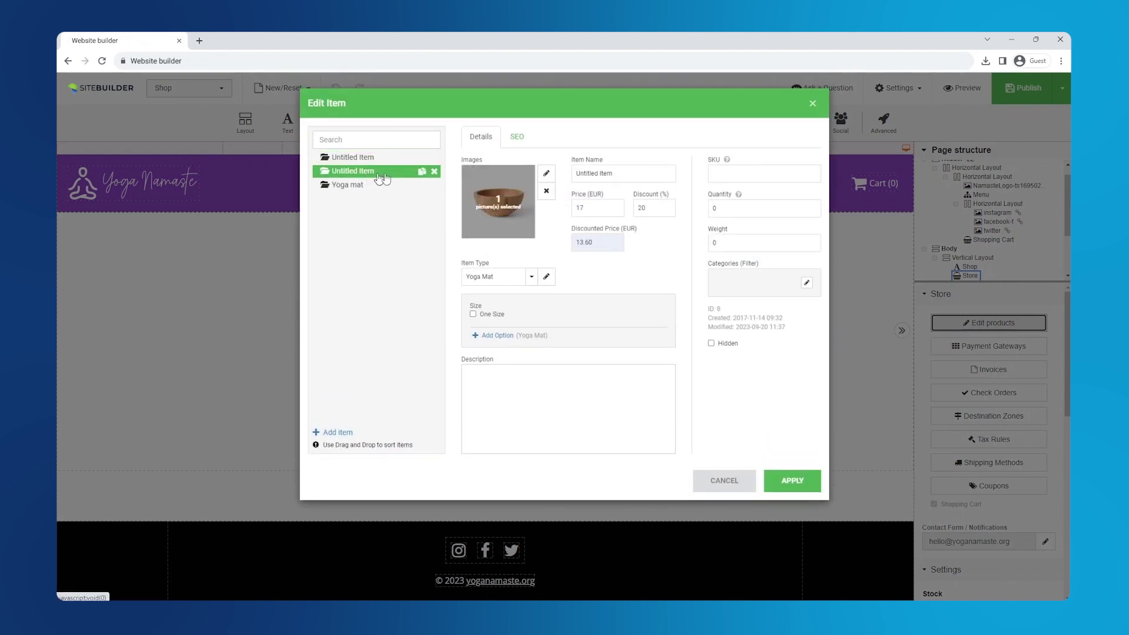
click(627, 173)
key(ctrl+a)
text(Wa)
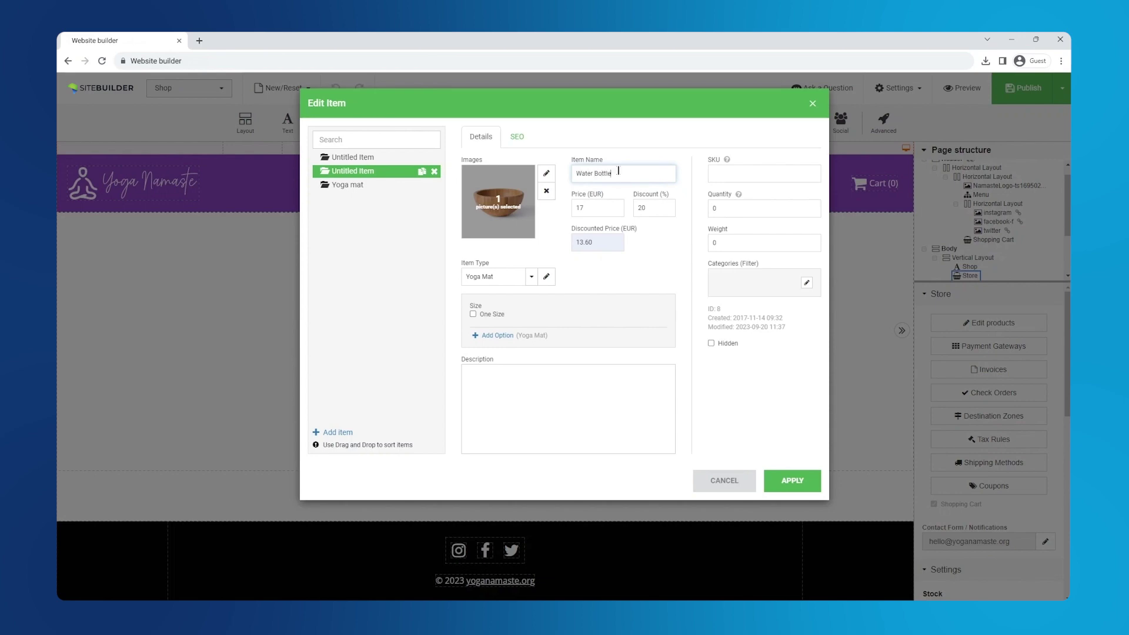
Upload the Shop-Bottle photo as the Water Bottle's picture
click(546, 173)
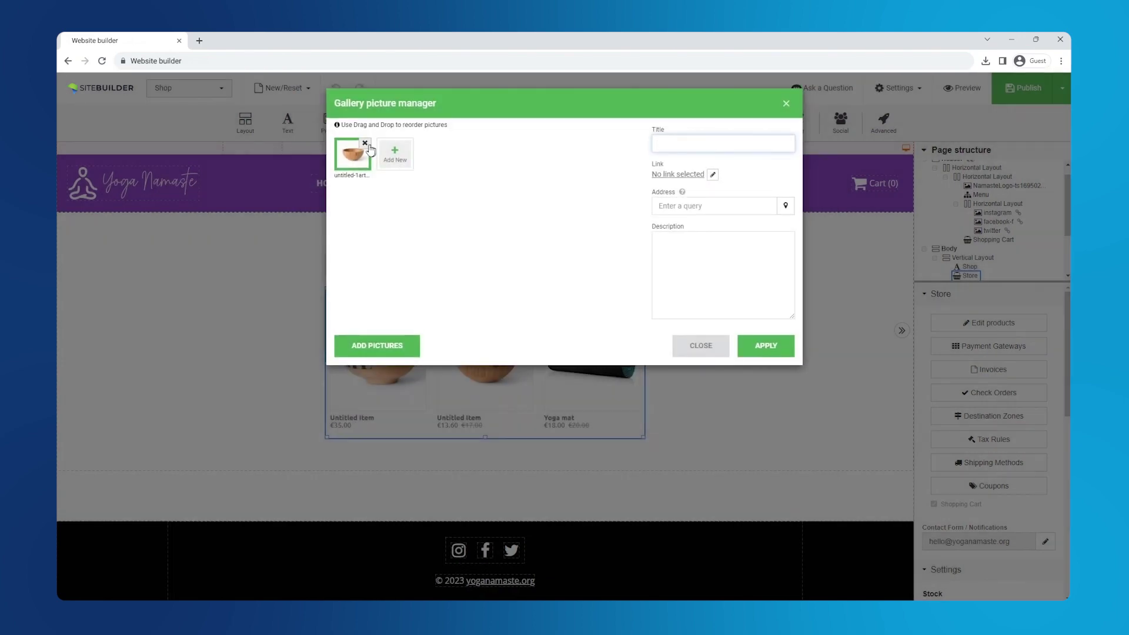
click(370, 151)
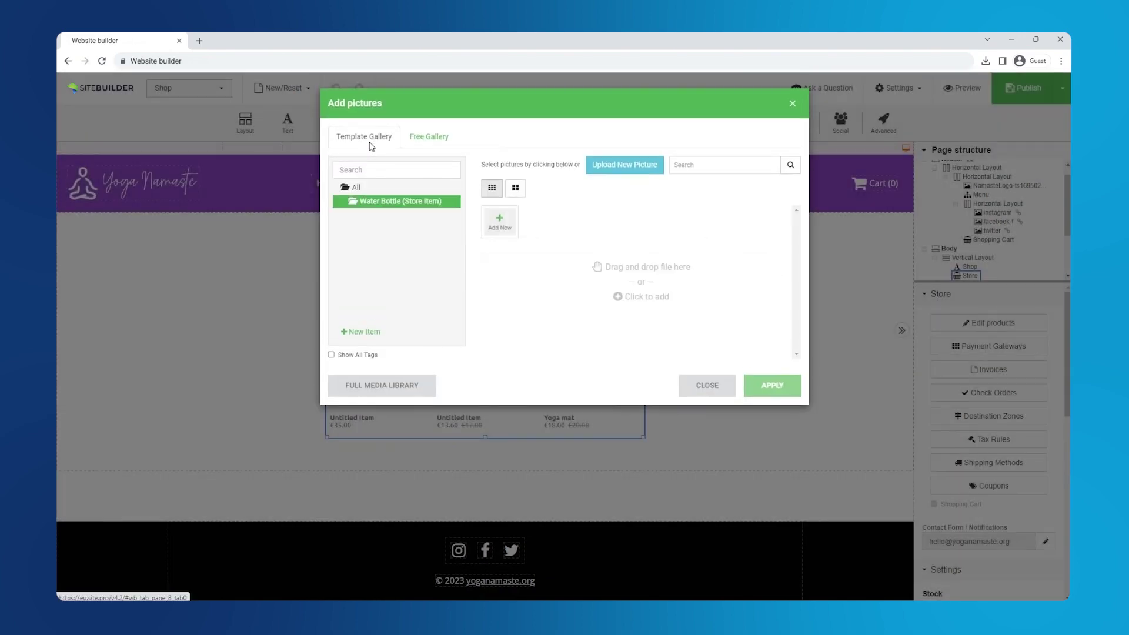
click(510, 231)
click(435, 197)
click(559, 354)
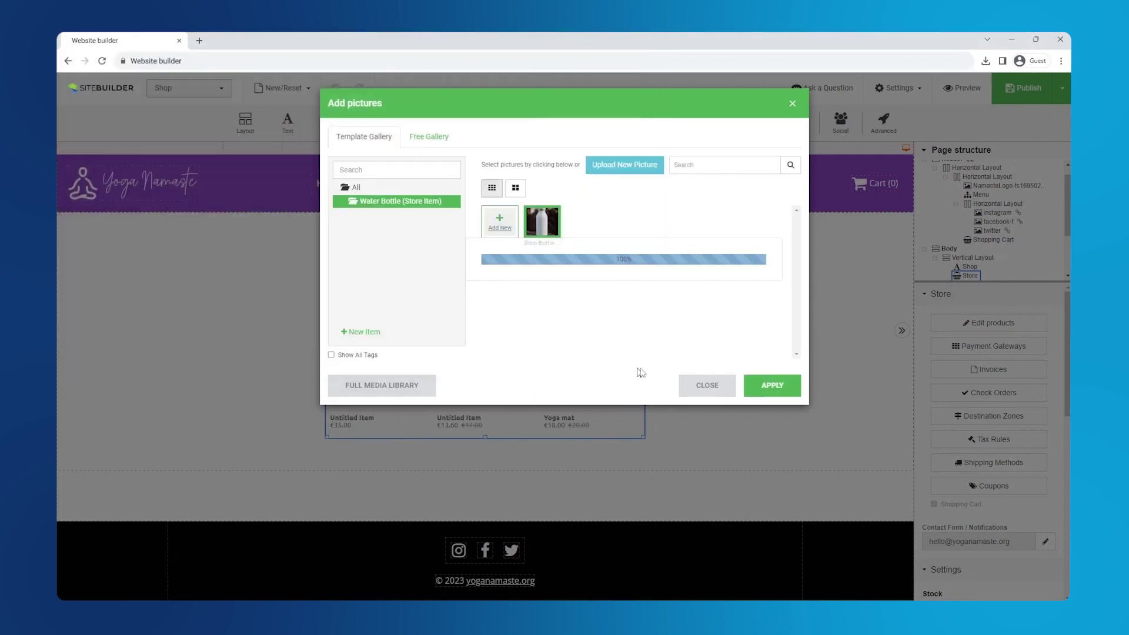
click(774, 386)
click(776, 348)
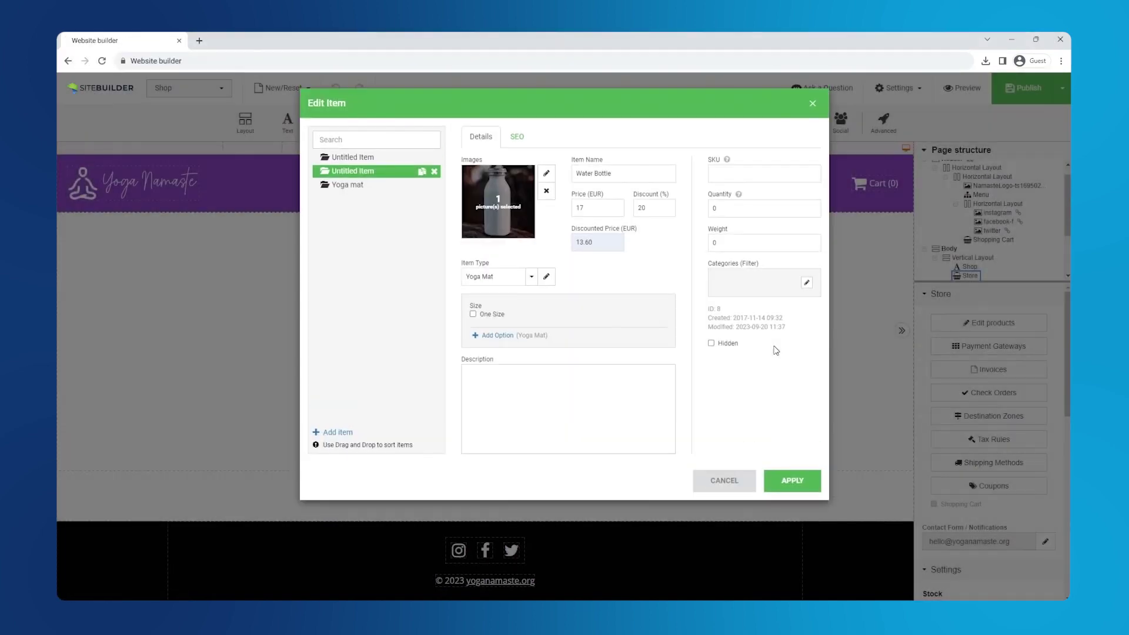
Create a Water Bottle item type and add an option to it
click(547, 277)
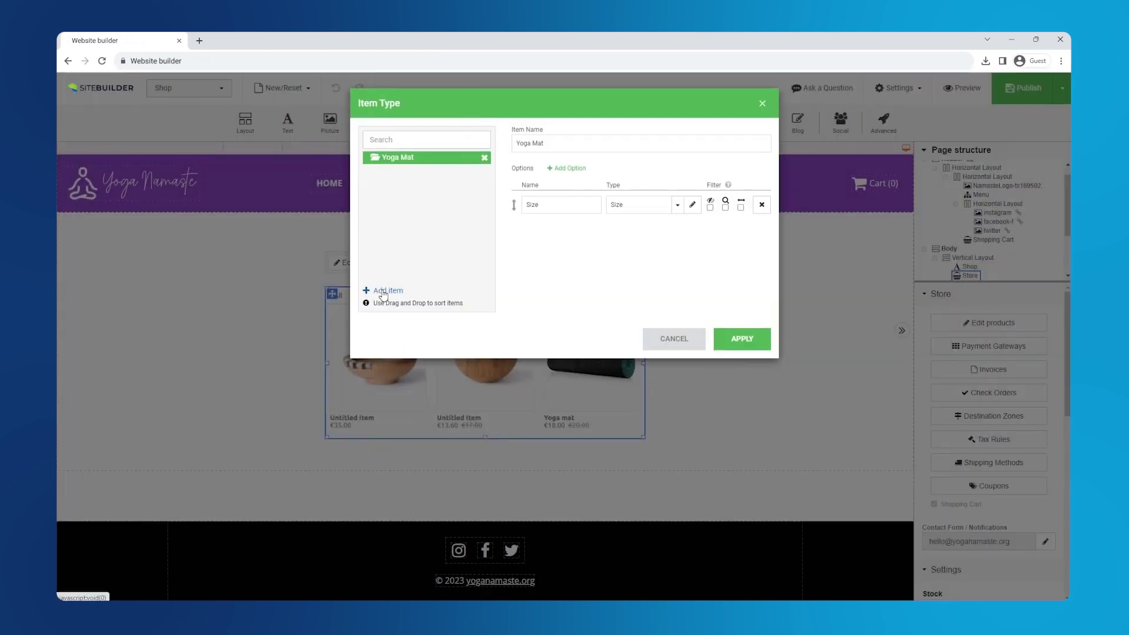
click(383, 291)
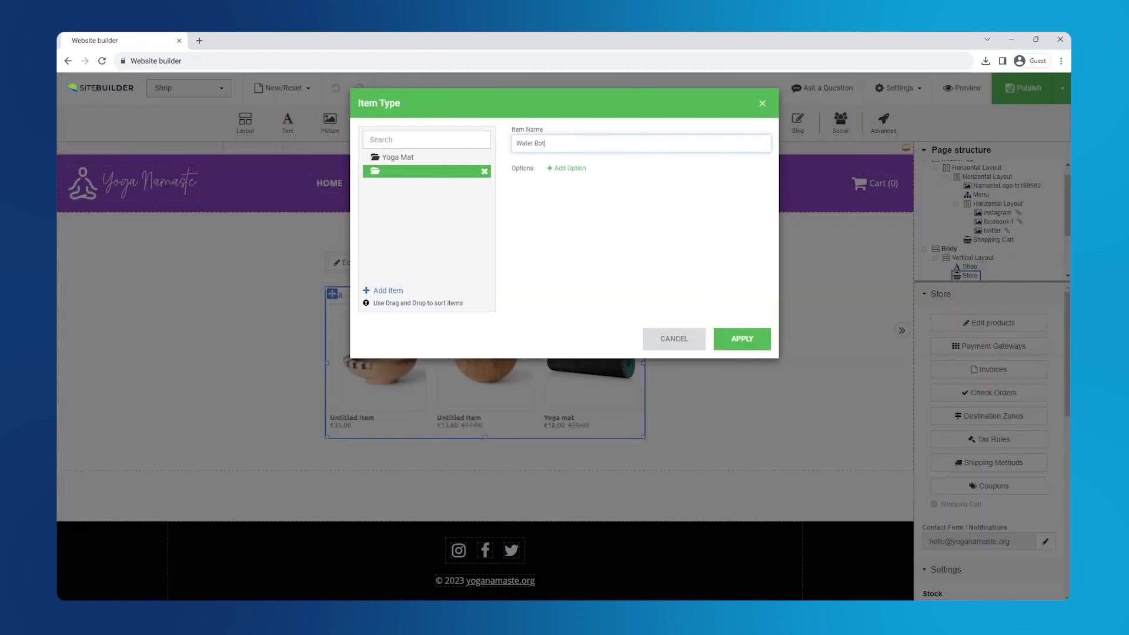
text(Water Bottle)
click(566, 169)
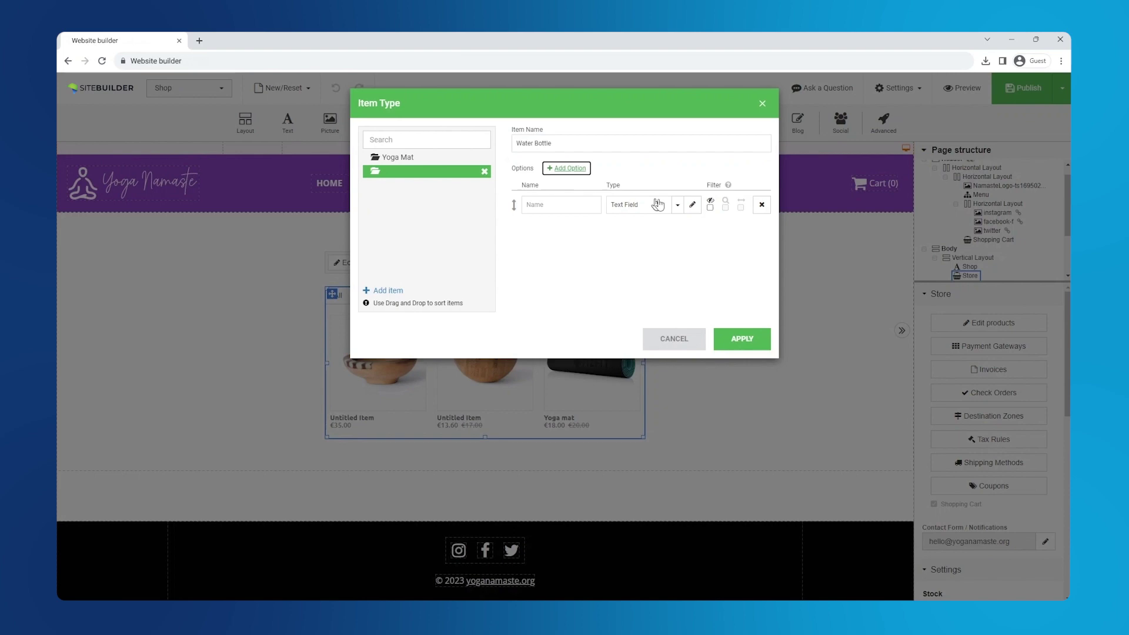
Add a field type named Color of the Colour buttons (variant) kind with two options
click(694, 205)
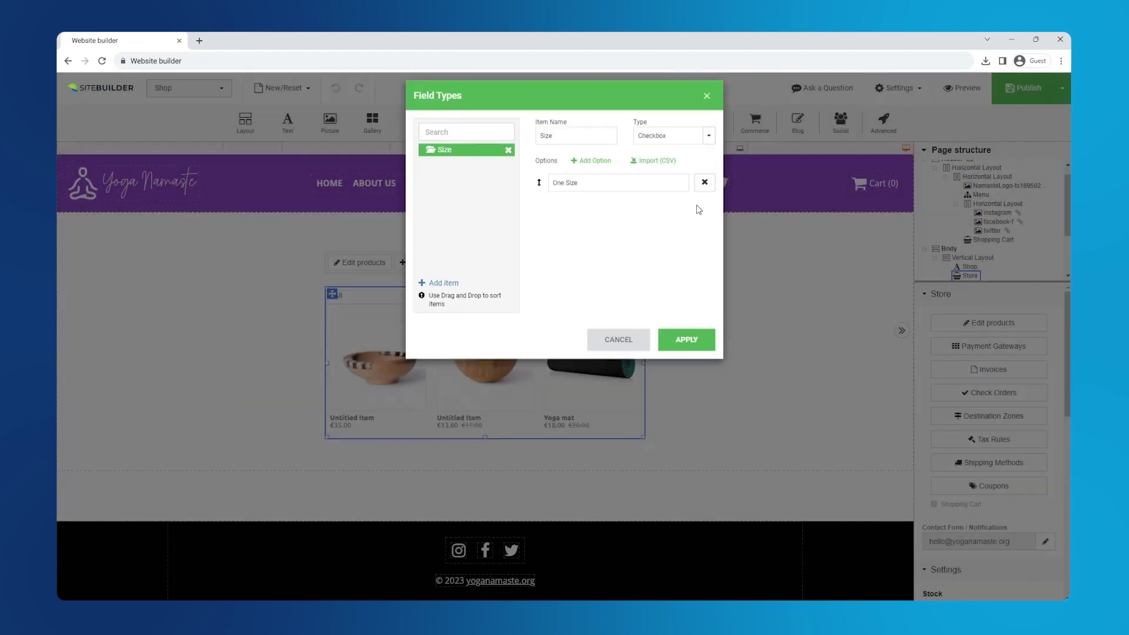
click(433, 292)
click(576, 143)
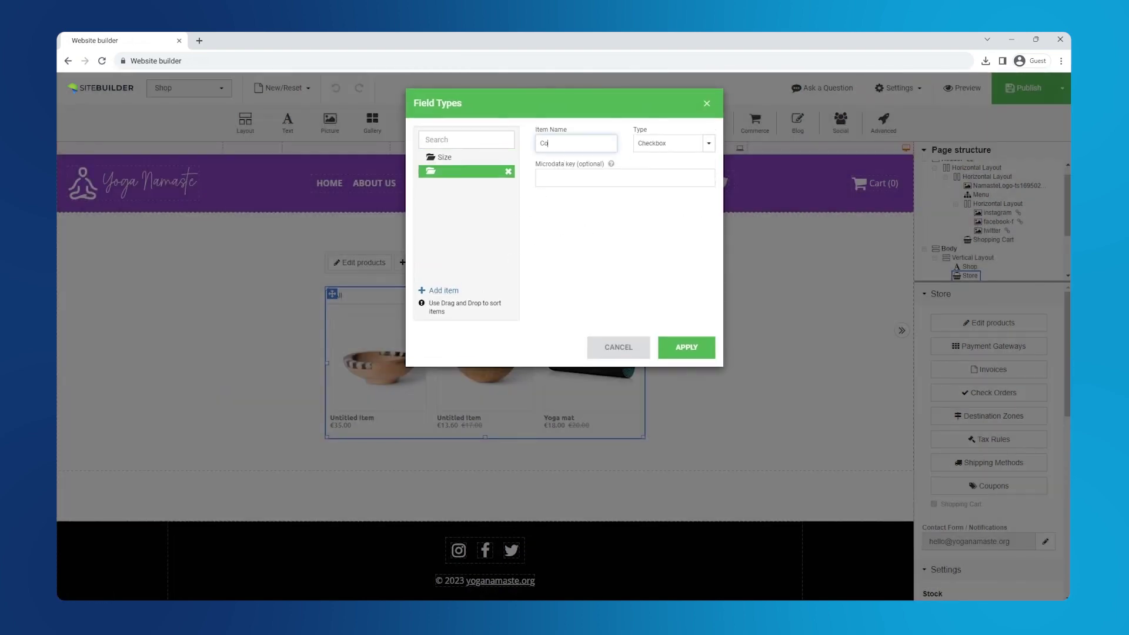
click(641, 147)
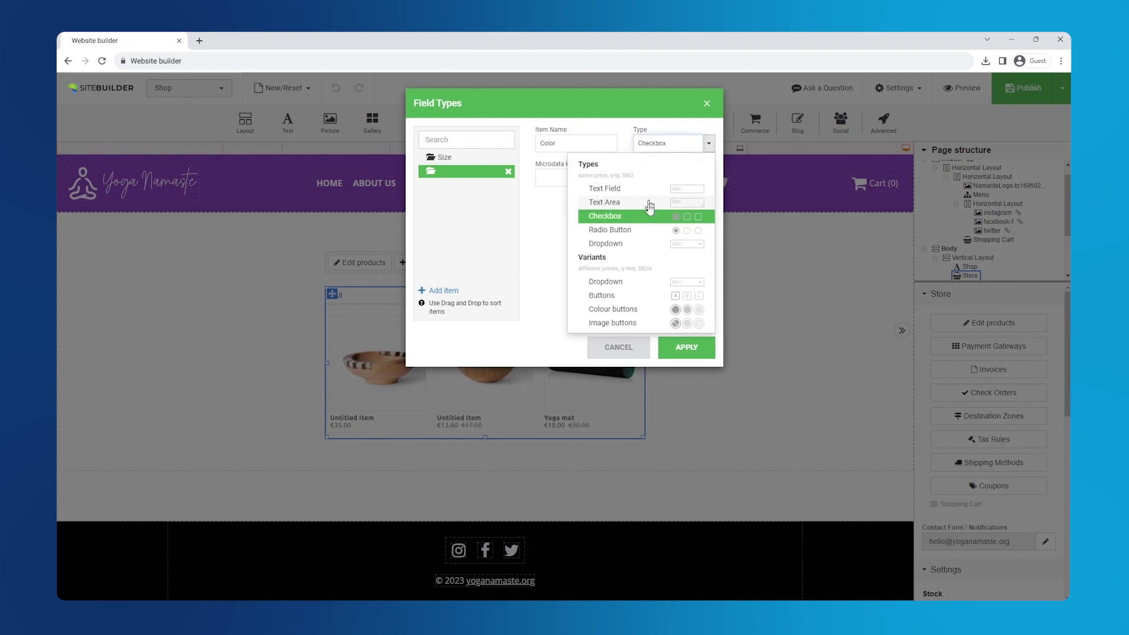
click(636, 310)
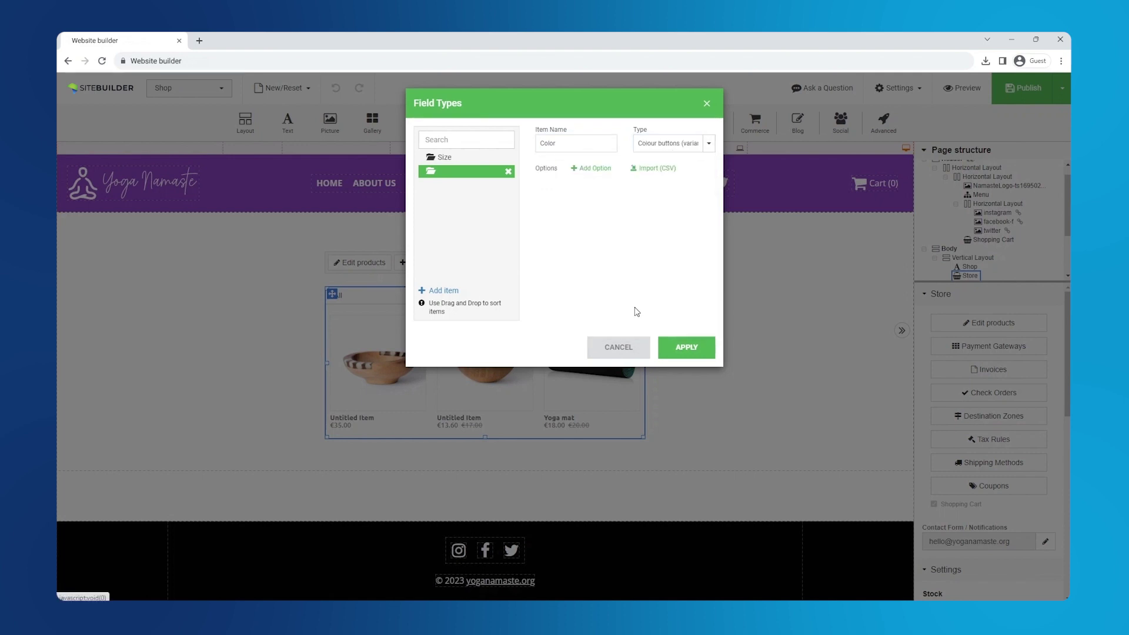
click(595, 168)
click(597, 170)
Name the options White and Black and give them white and black colours
click(596, 190)
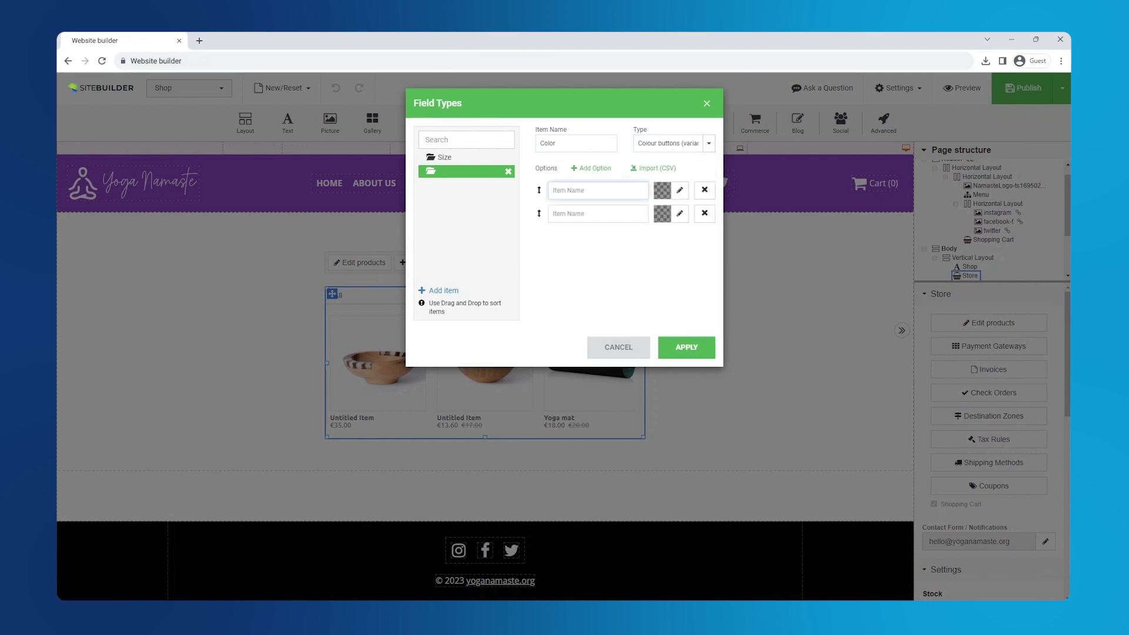
text(White)
click(680, 190)
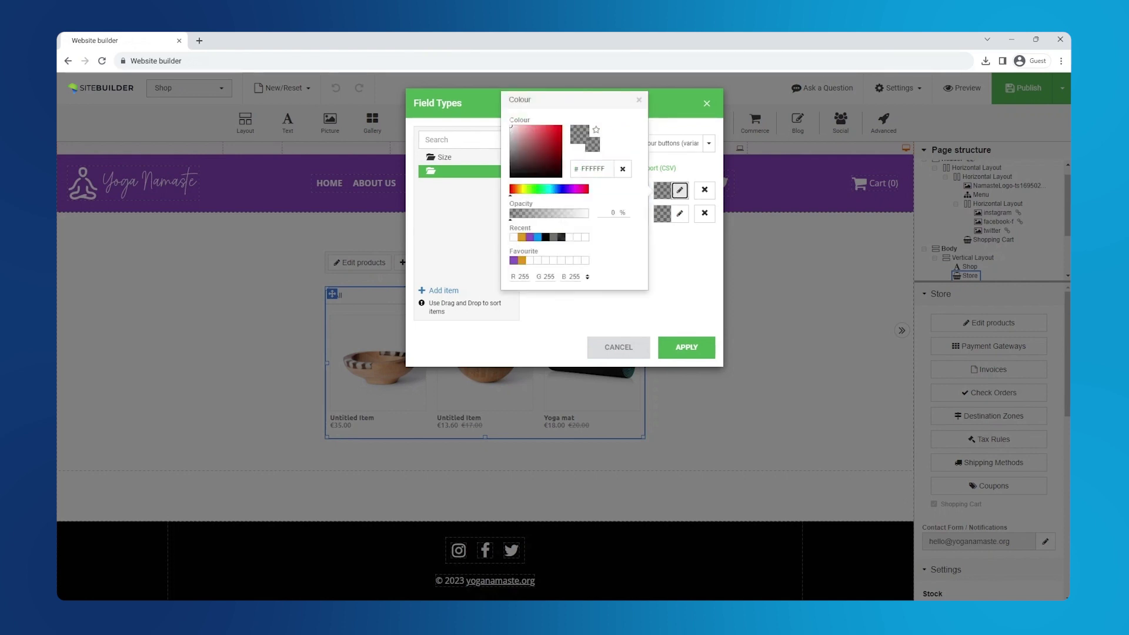
click(510, 126)
click(639, 100)
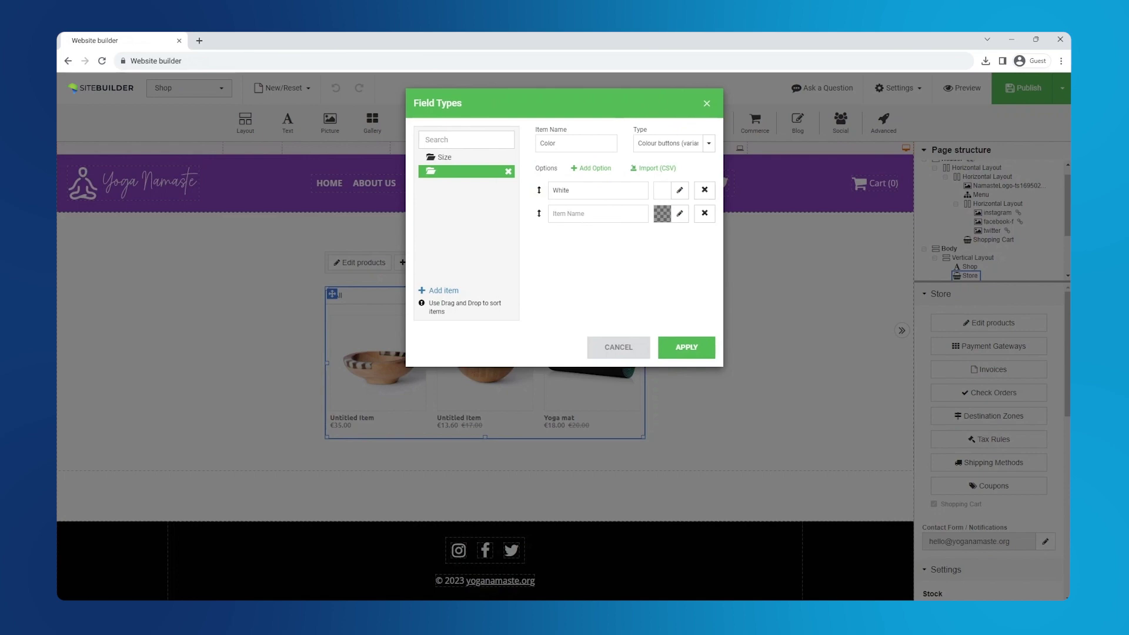
click(588, 214)
text(Black)
click(680, 213)
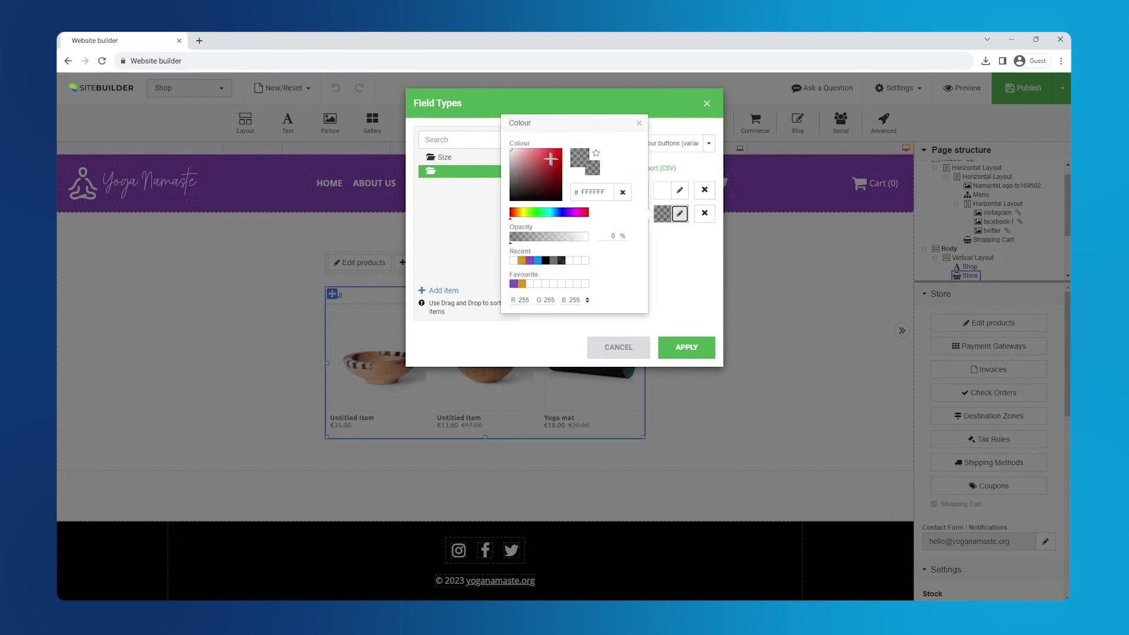
drag(544, 182, 561, 200)
click(640, 123)
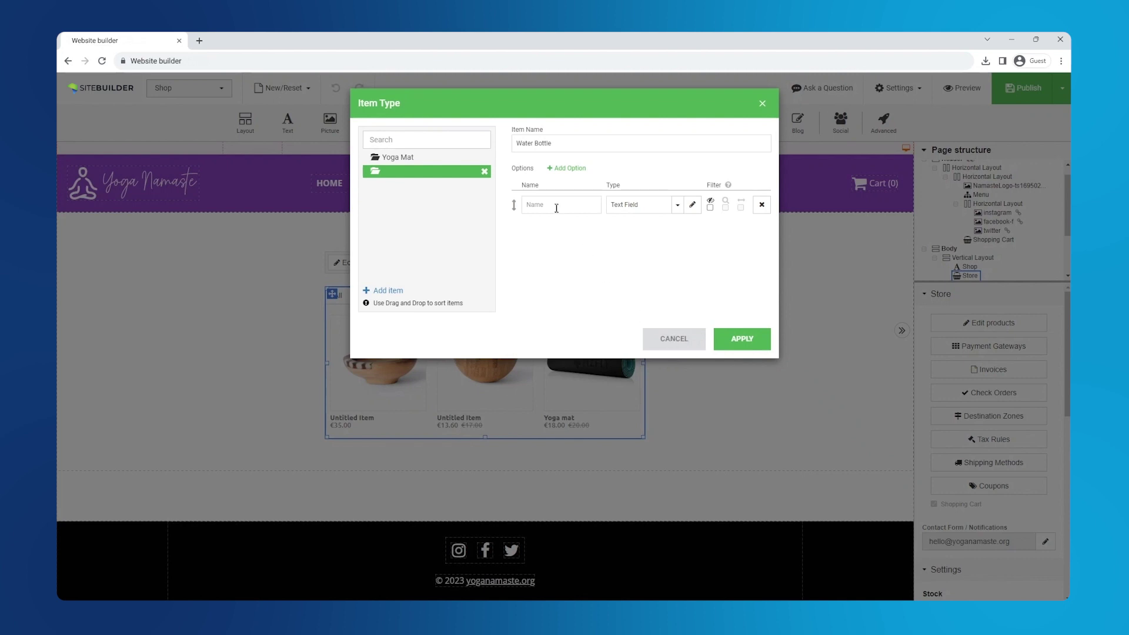
Add a Color option to the Water Bottle item type and apply it
click(622, 205)
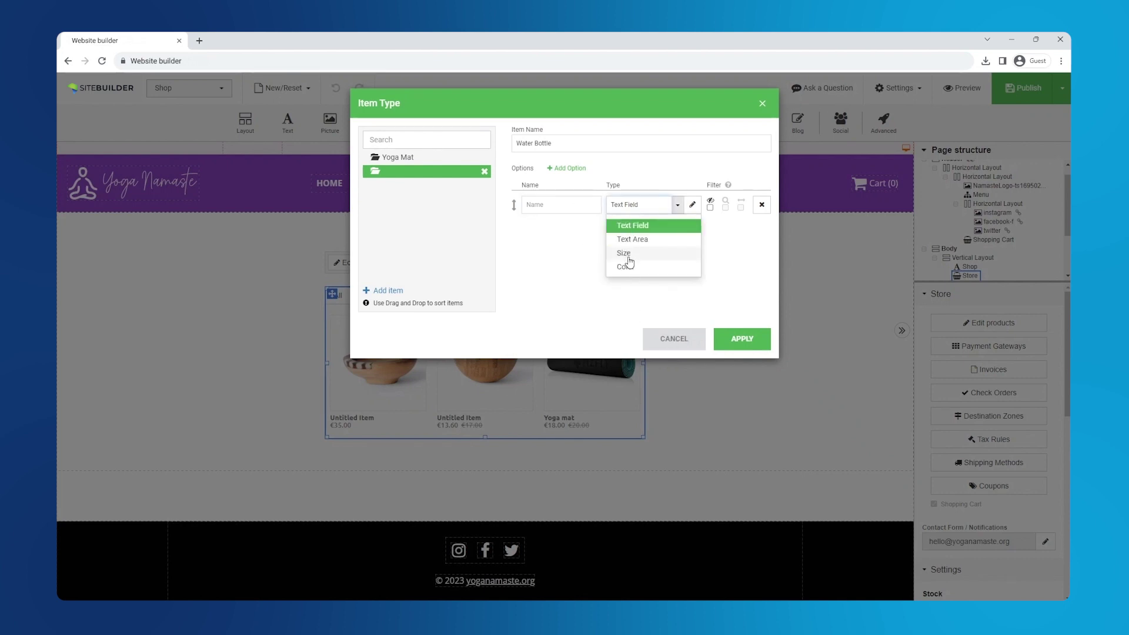
click(623, 237)
click(559, 205)
text(Color)
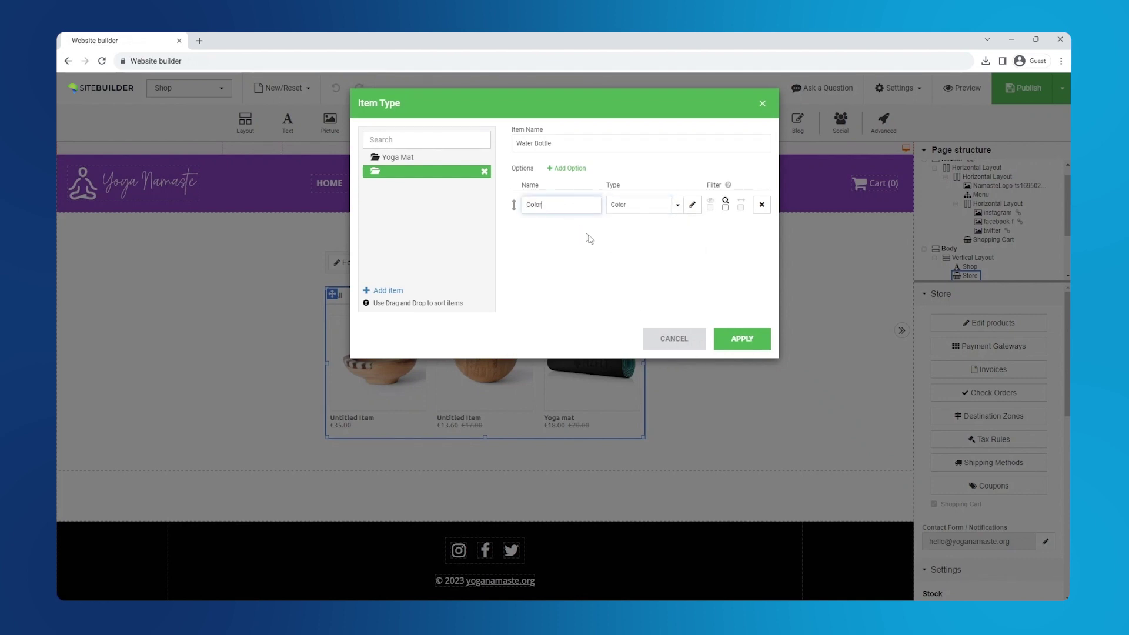
click(747, 340)
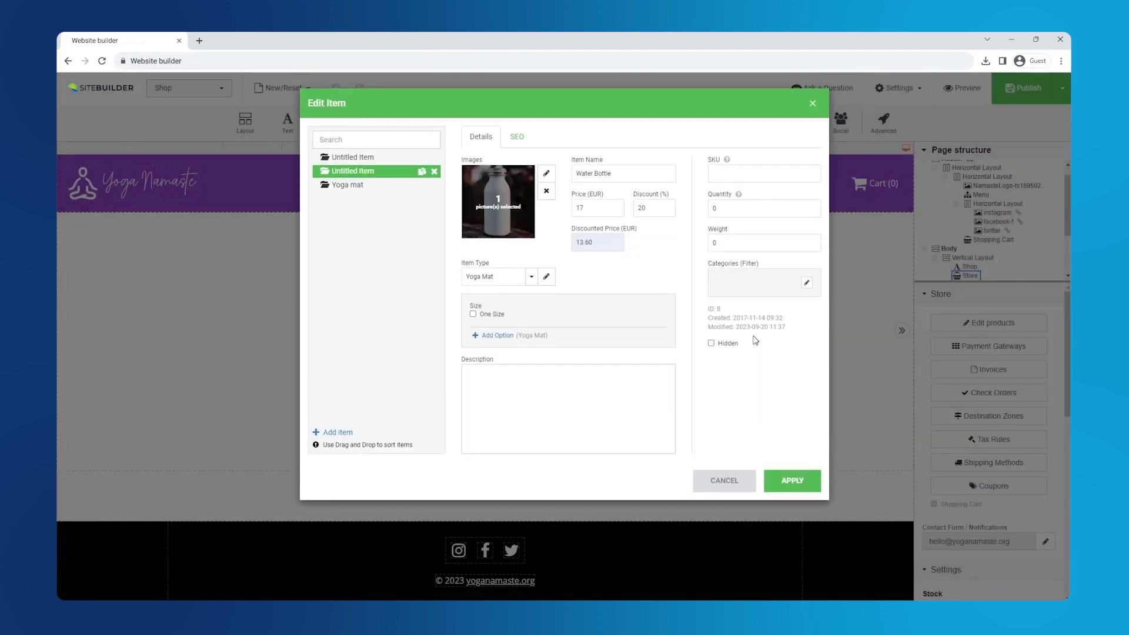
Assign the Water Bottle type and price White and Black at €20 with 5% and 10% off
click(531, 277)
click(521, 310)
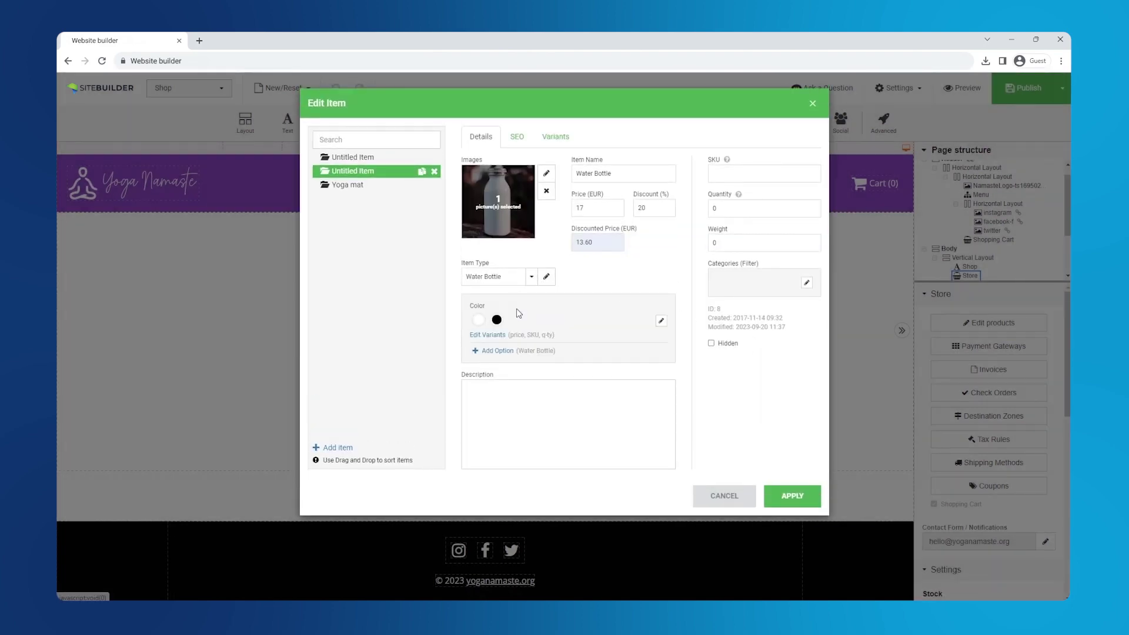
click(487, 336)
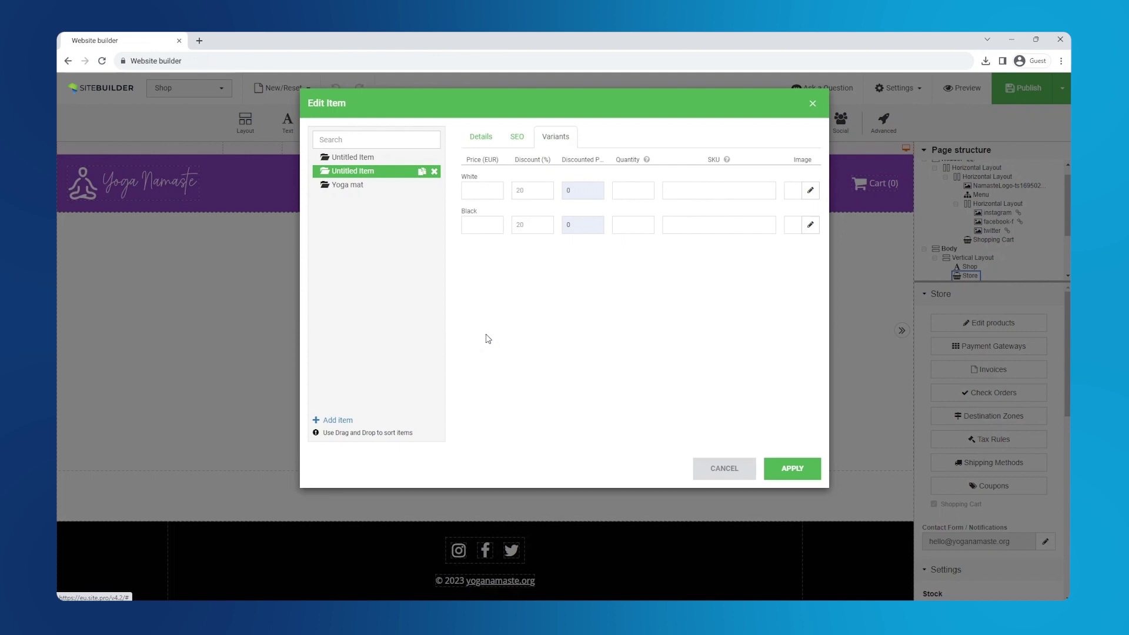
click(482, 190)
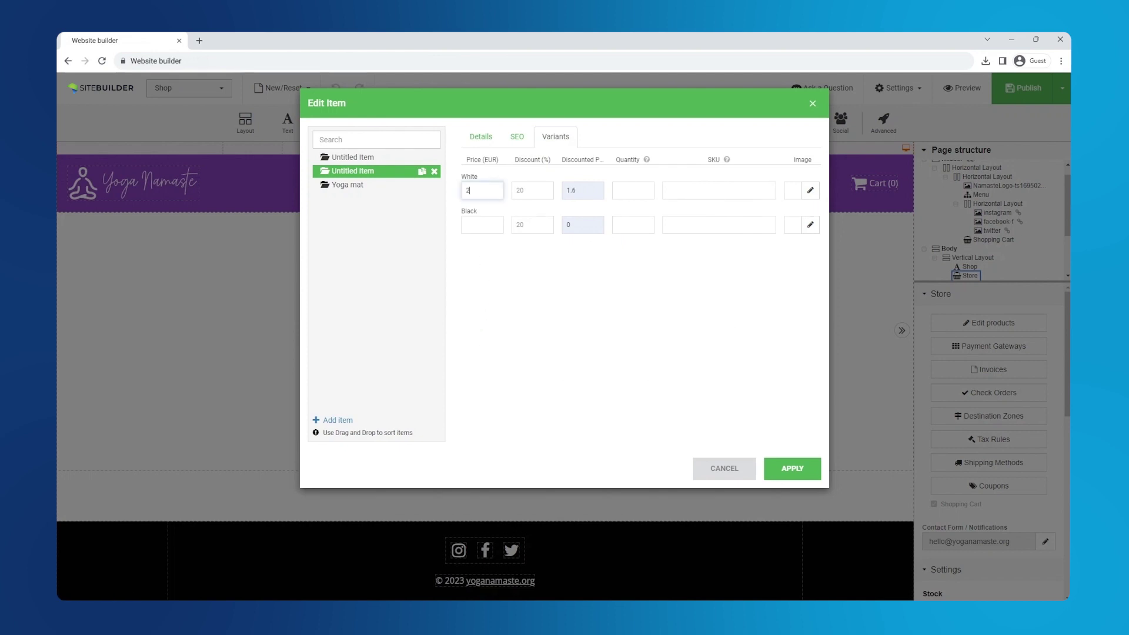
click(482, 225)
click(529, 226)
click(533, 190)
text(5)
click(794, 467)
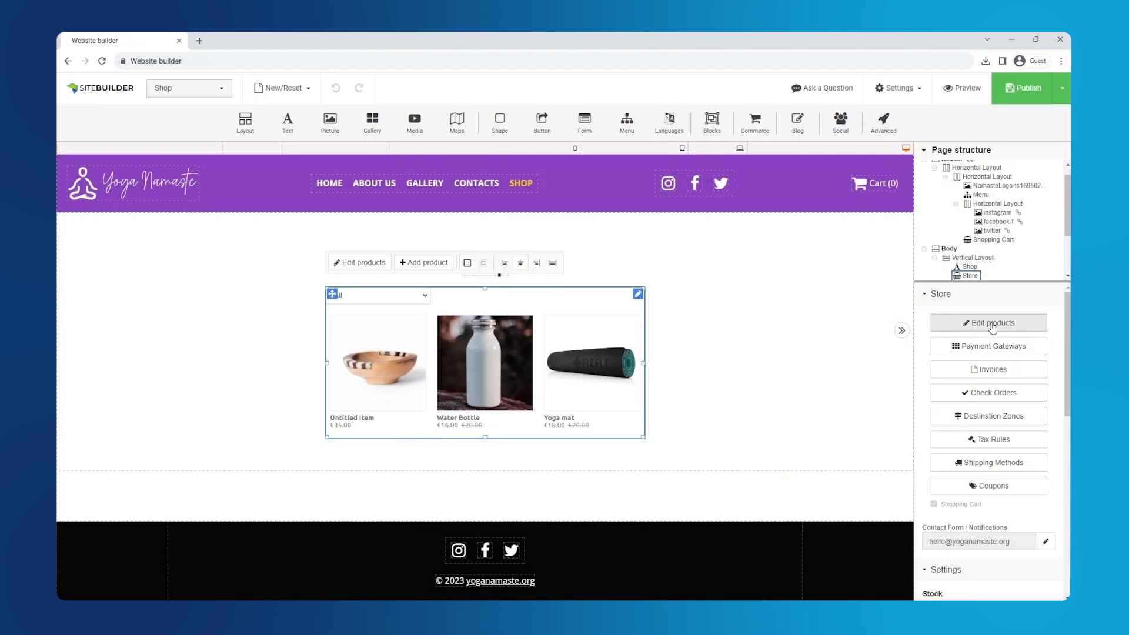
Rename the Untitled Item product to Group Yoga
click(991, 323)
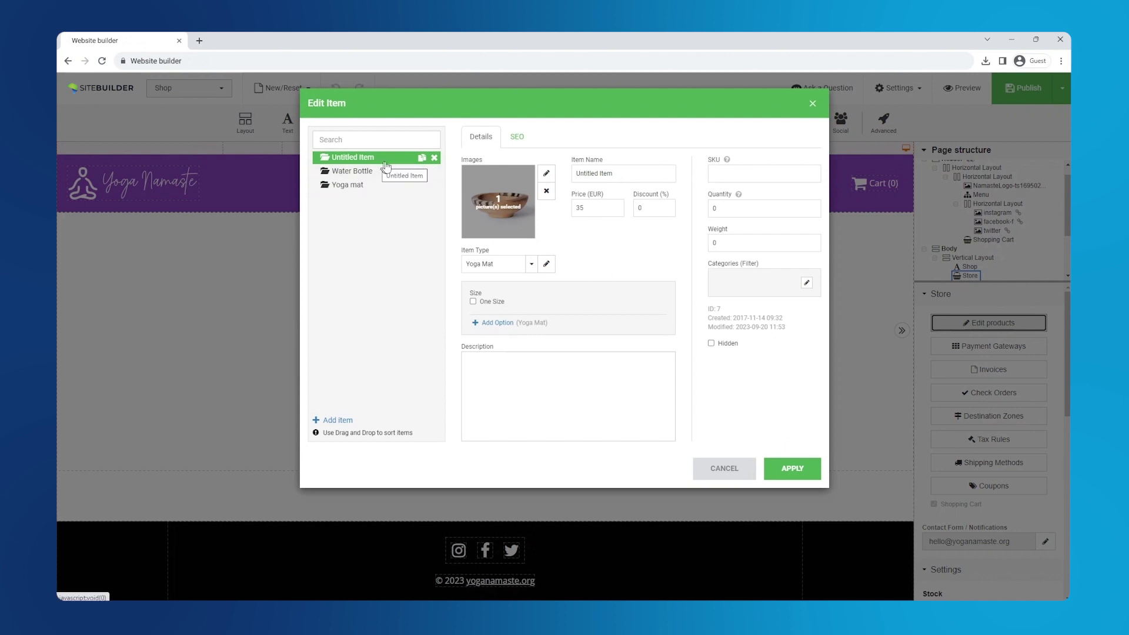
click(588, 173)
key(ctrl+a)
text(G)
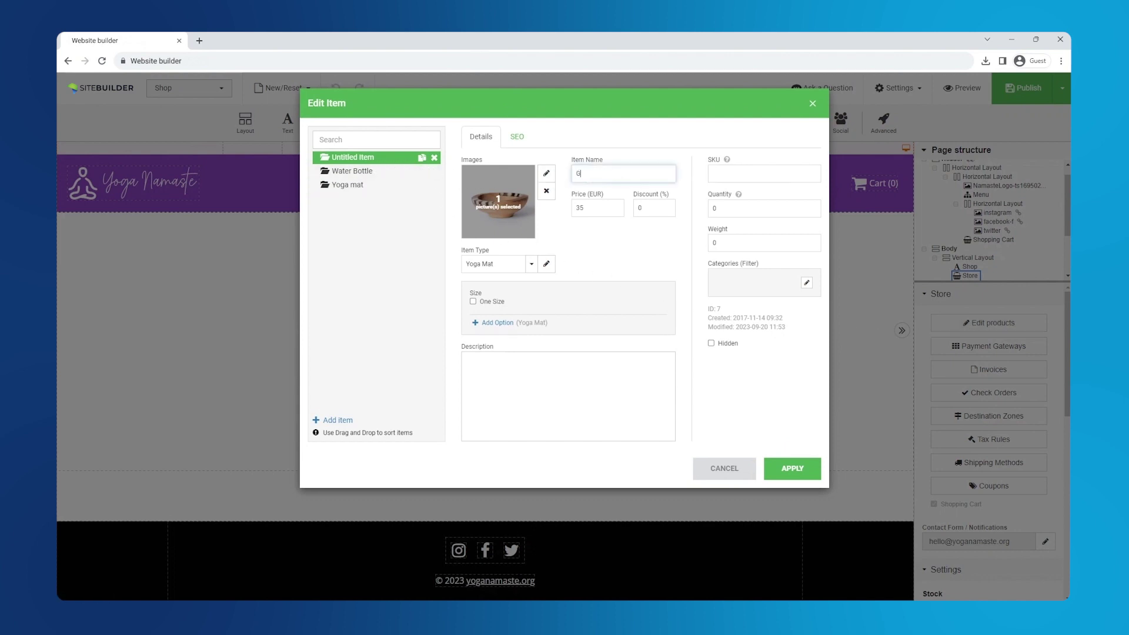
Replace the bowl picture with the uploaded Shop-Yoga image
click(546, 174)
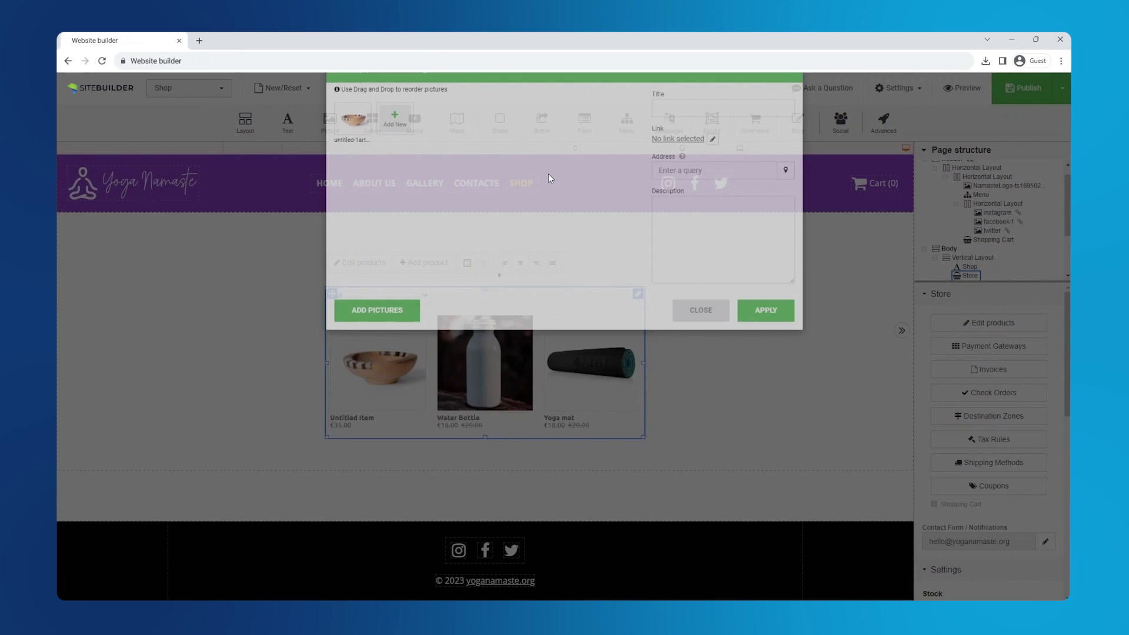
click(368, 141)
click(351, 158)
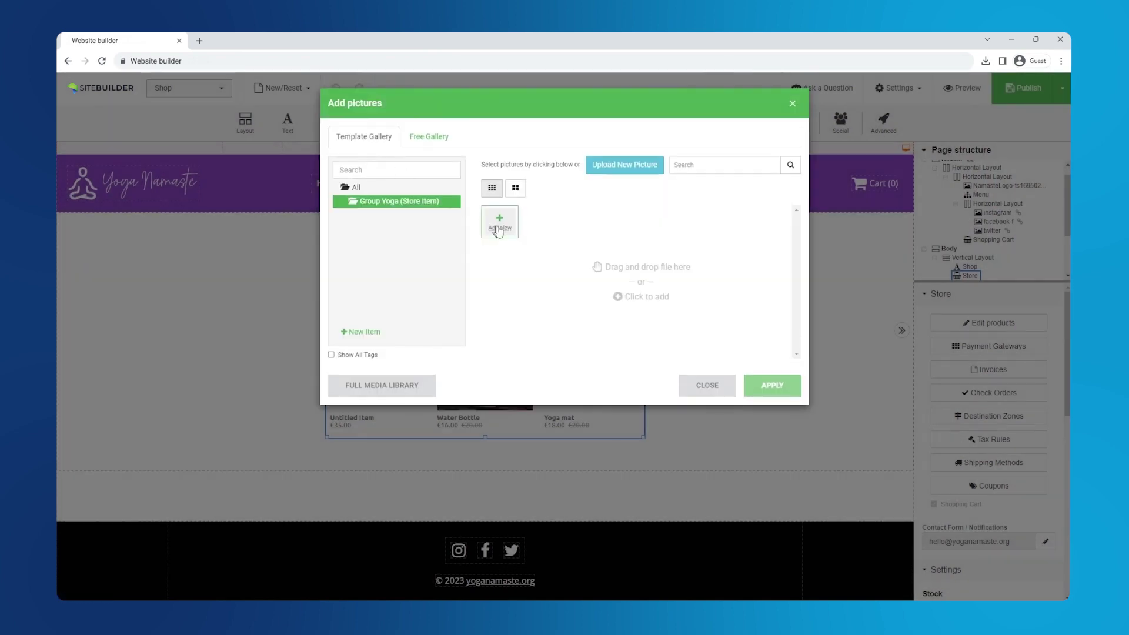
click(504, 231)
click(139, 263)
click(562, 354)
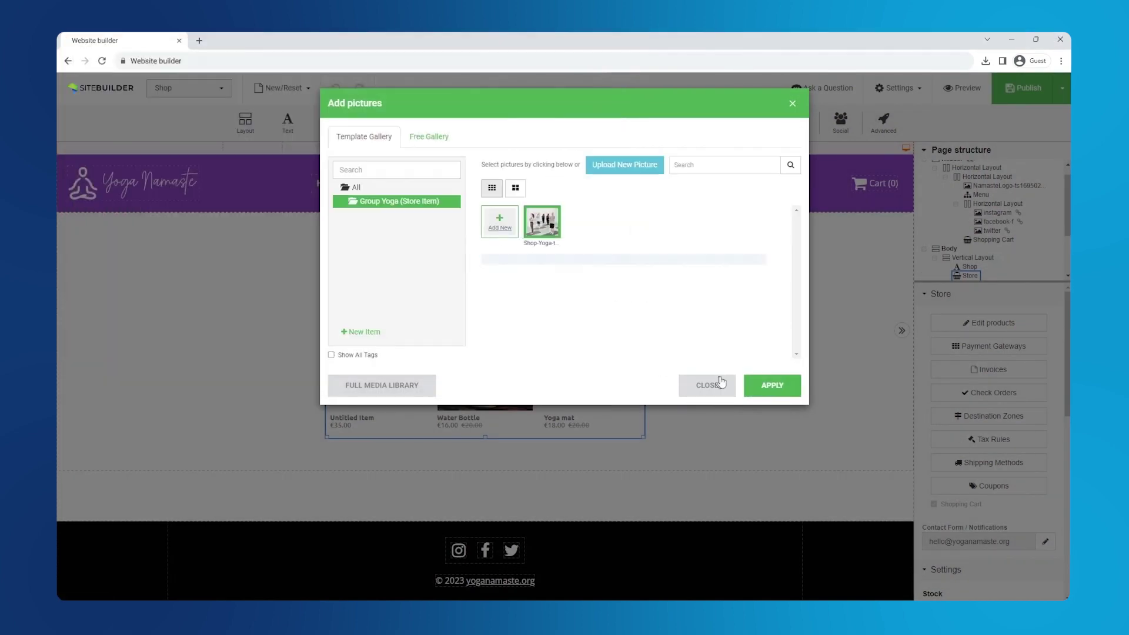
click(773, 386)
click(765, 347)
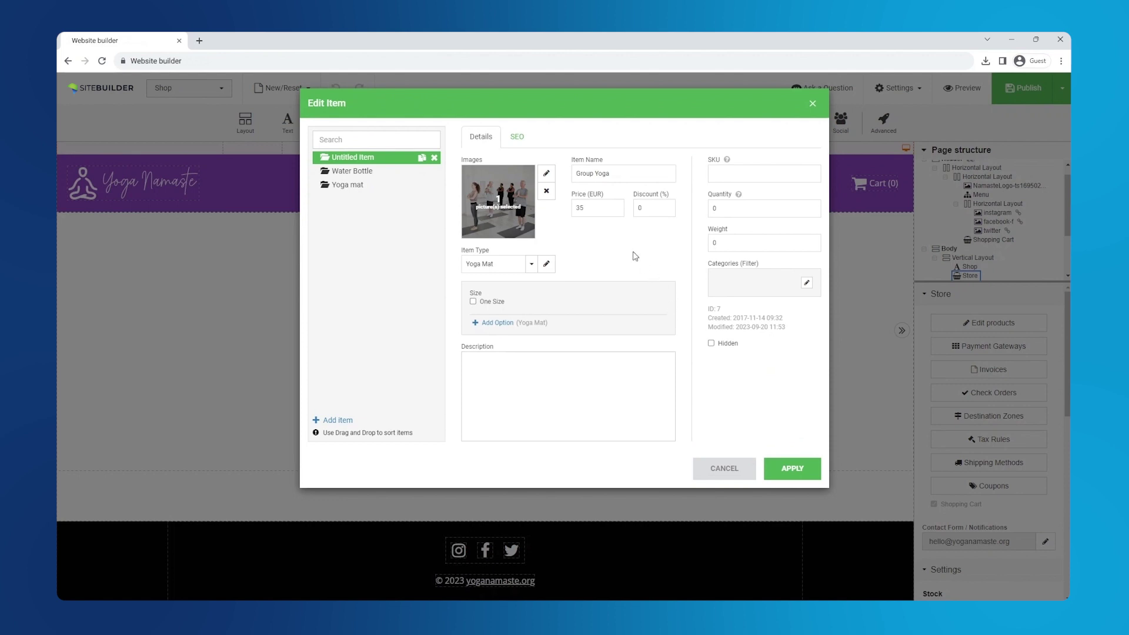
click(546, 263)
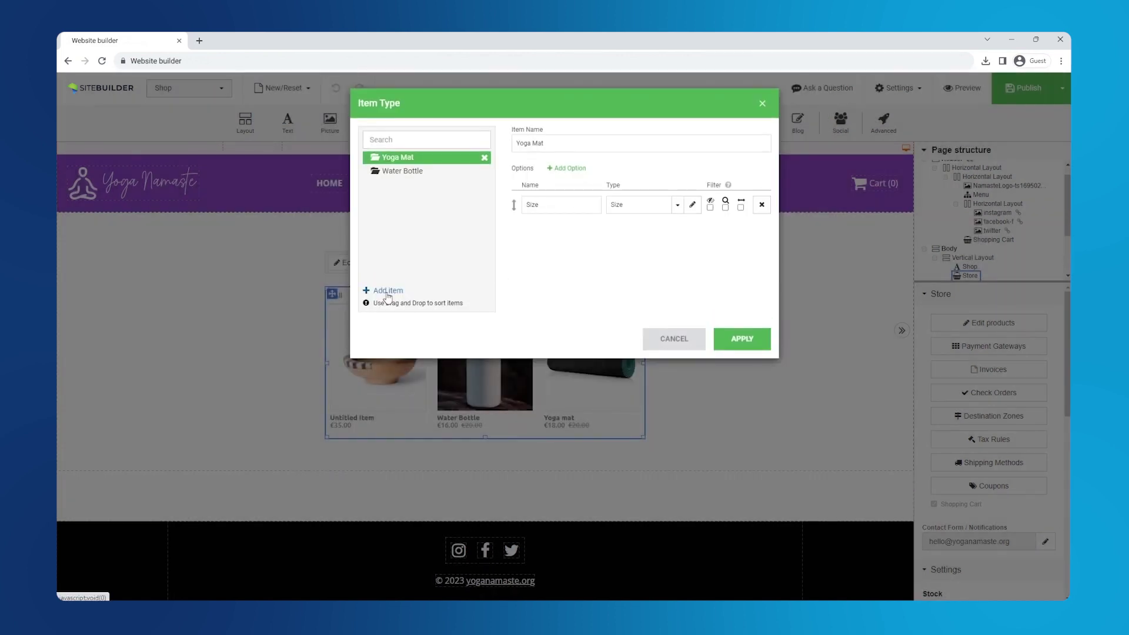
Add a new item type named Yoga with one option
click(388, 290)
click(522, 145)
text(Yoga)
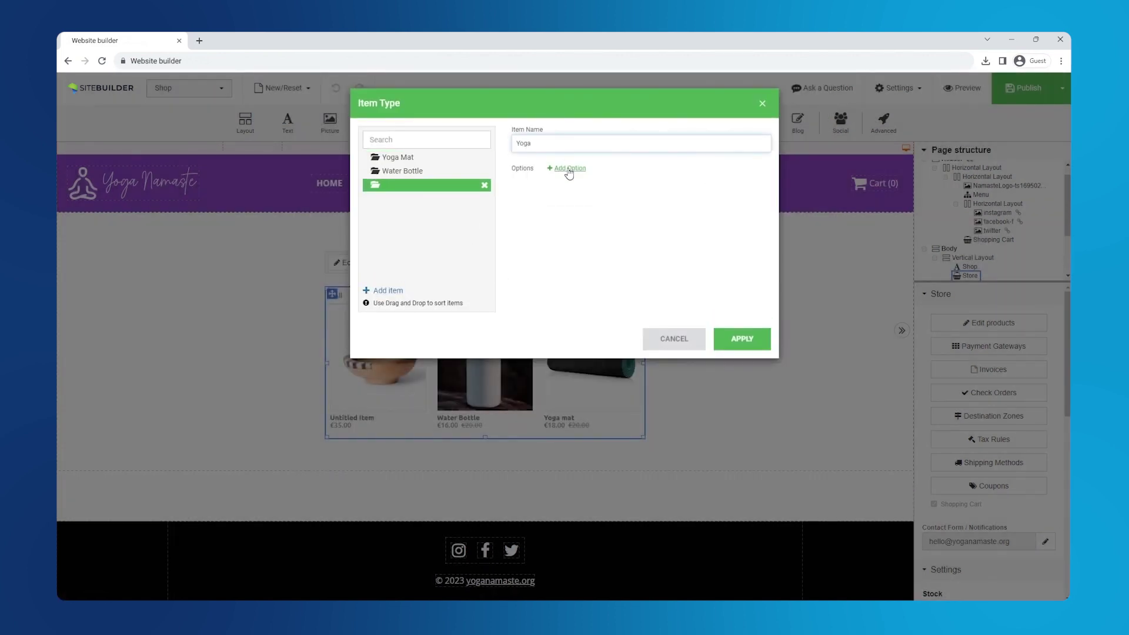
click(567, 169)
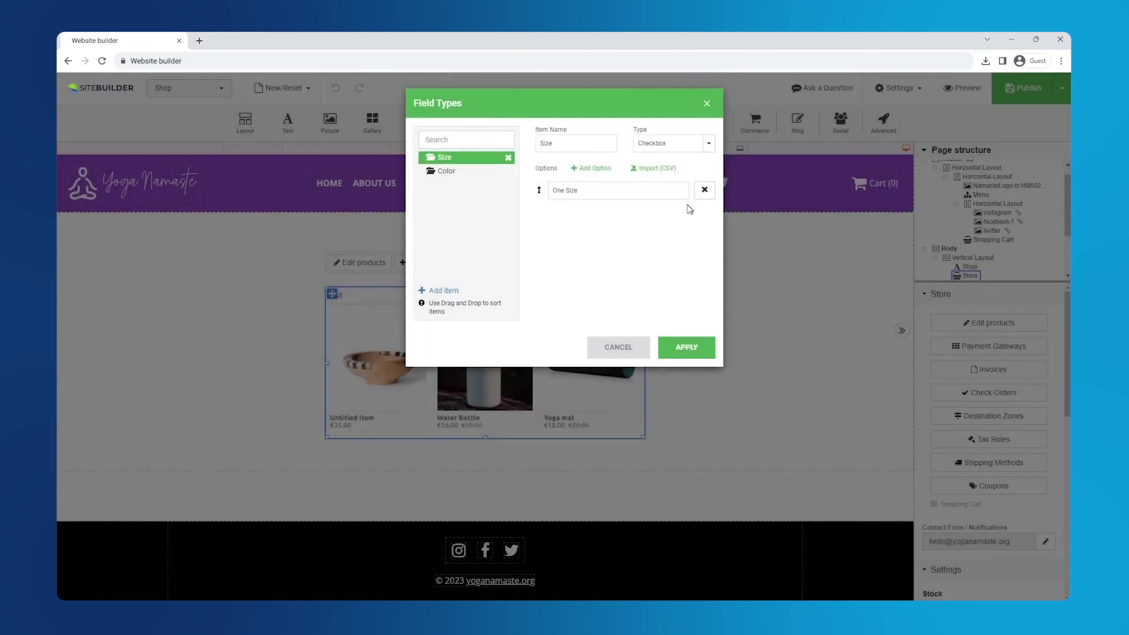
Create a Classes button-variant field type with options 1, 5 and 10 Classes
click(441, 291)
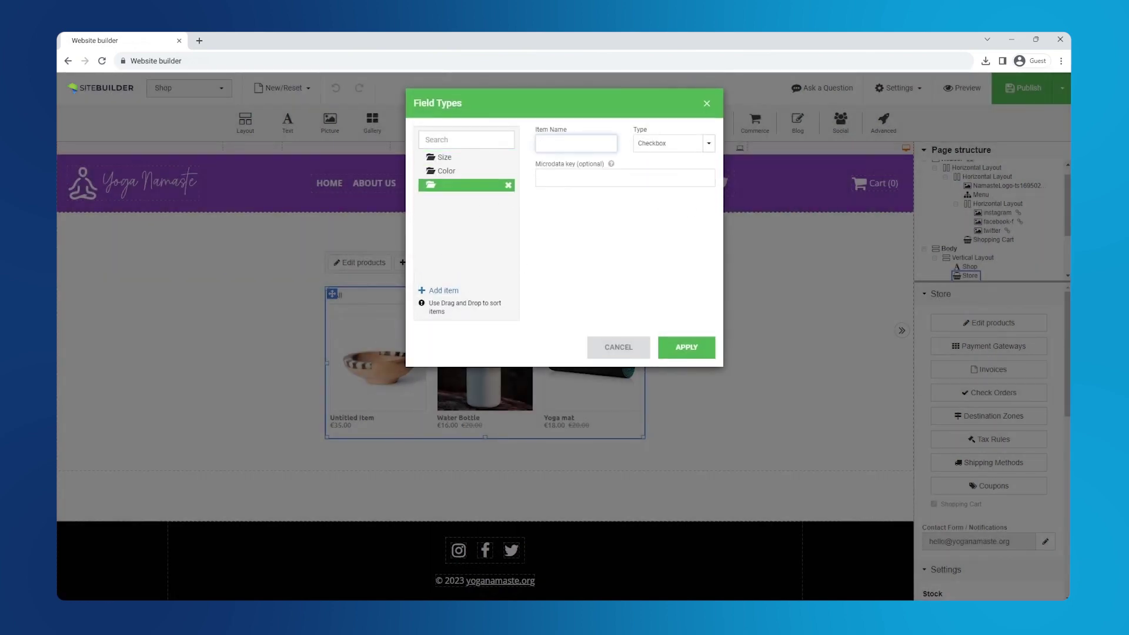
click(656, 144)
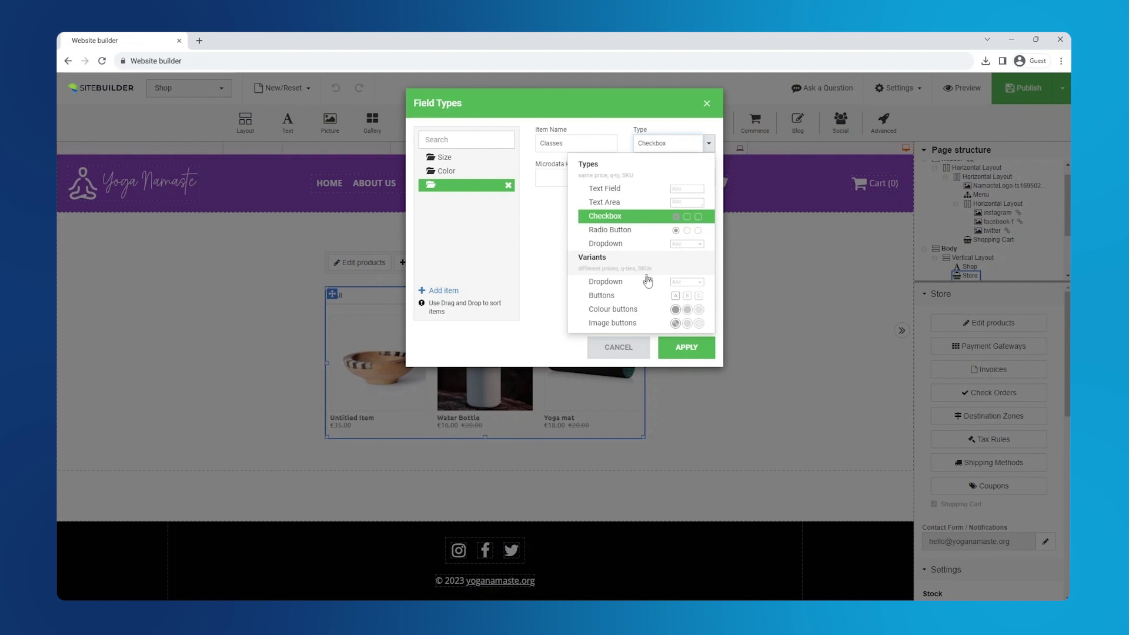
click(647, 295)
click(596, 168)
click(595, 168)
click(595, 168)
click(617, 190)
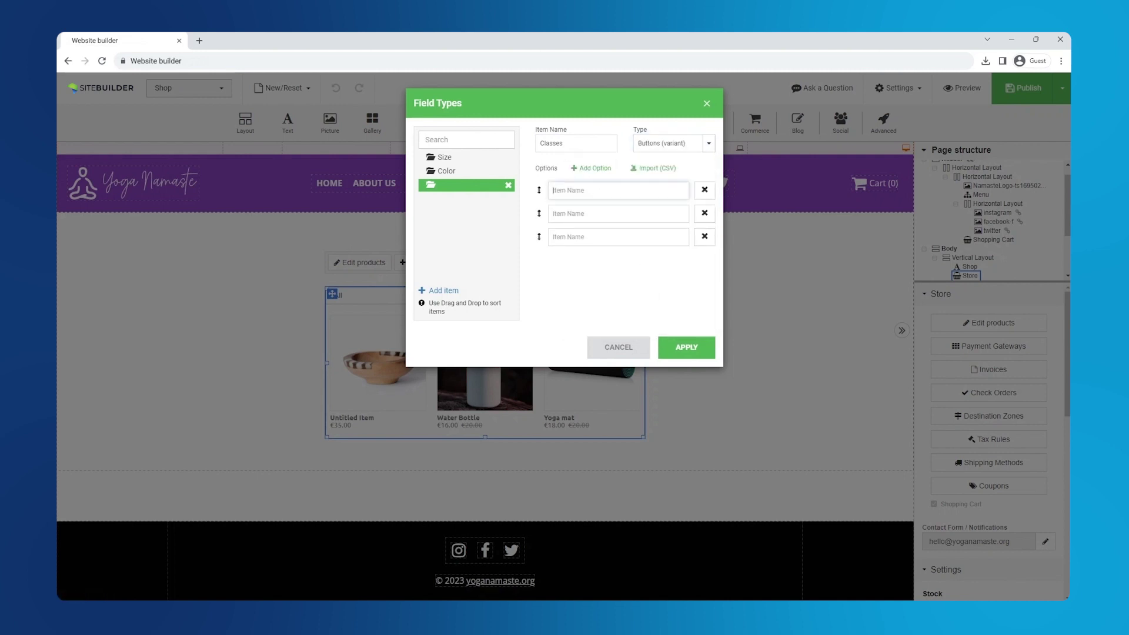
text(1 Class)
click(618, 214)
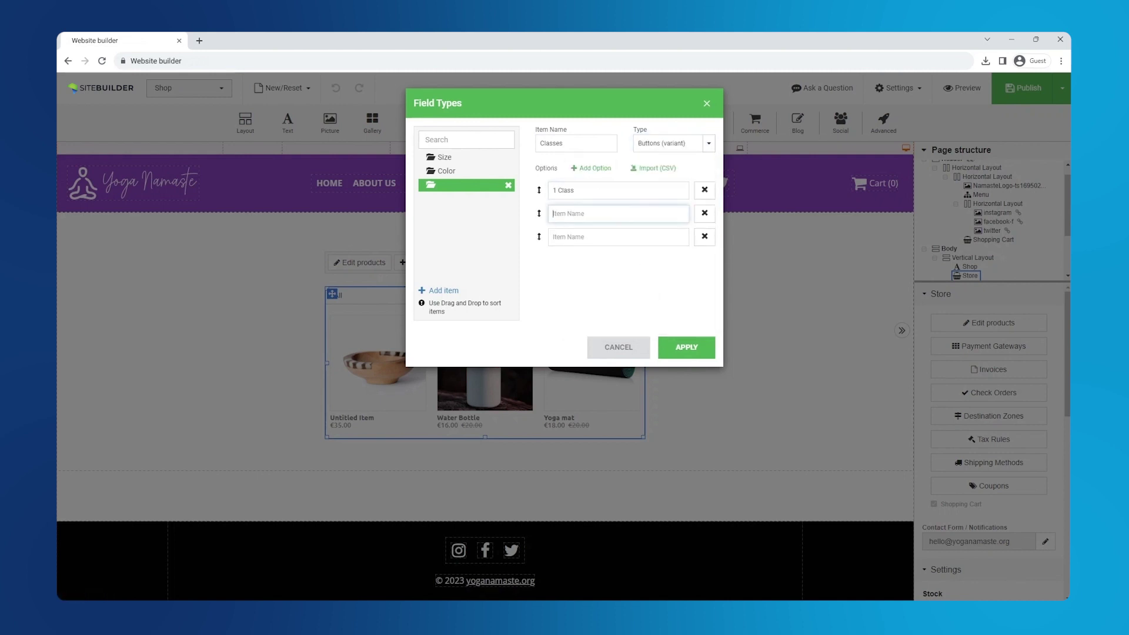
text(5 Classes)
click(617, 237)
text(10)
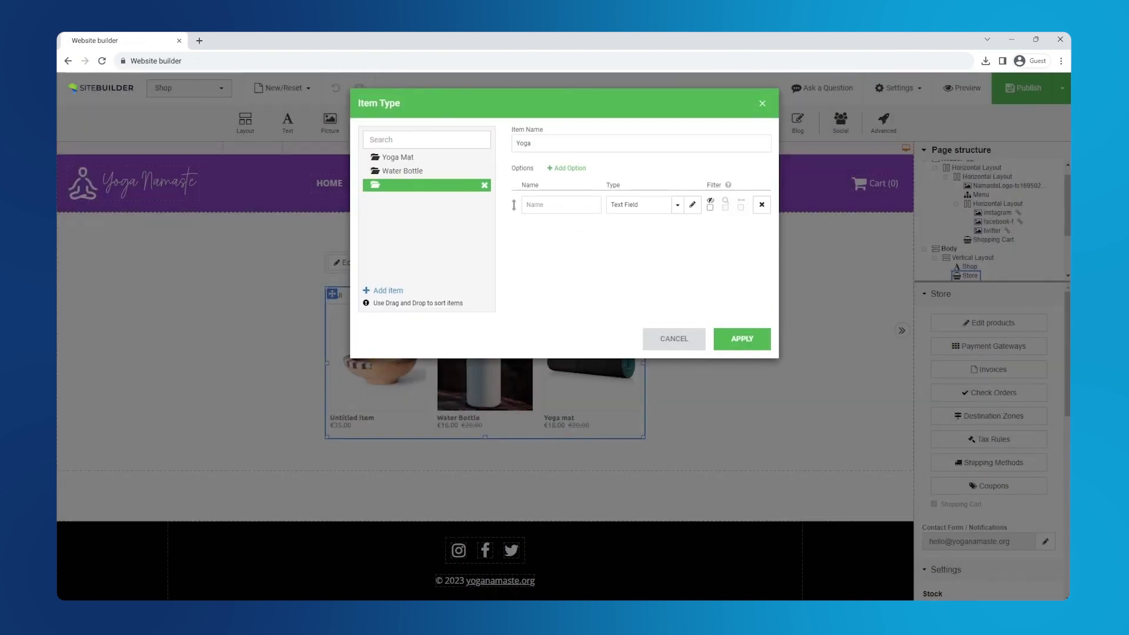
Set the Yoga option to the Classes type, name it Number of classes, and apply
click(638, 204)
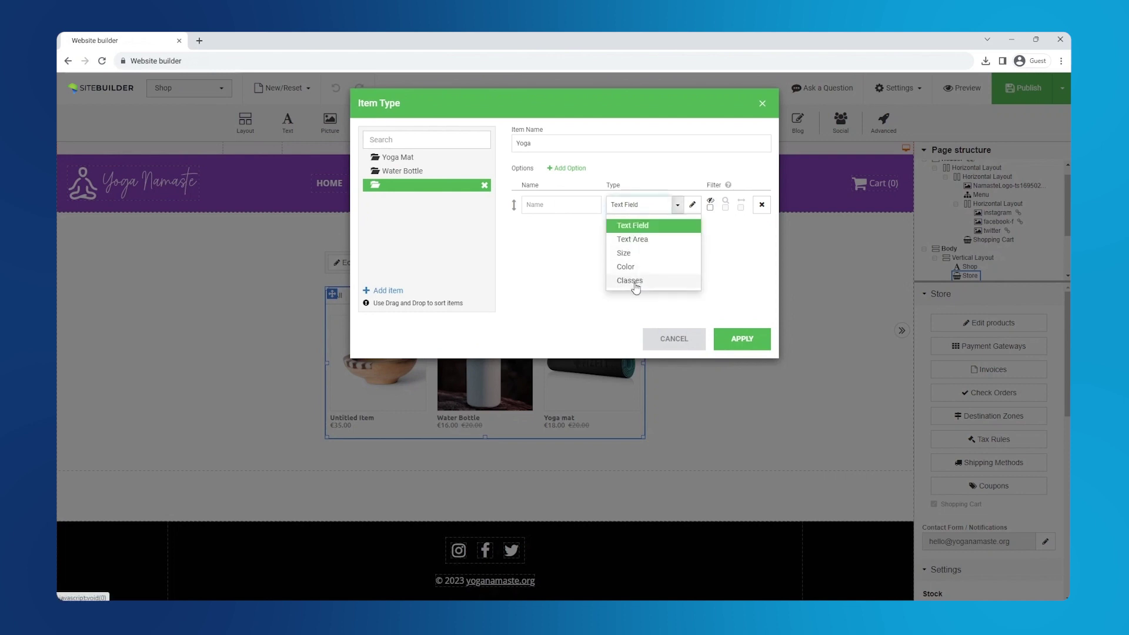
click(615, 281)
click(530, 204)
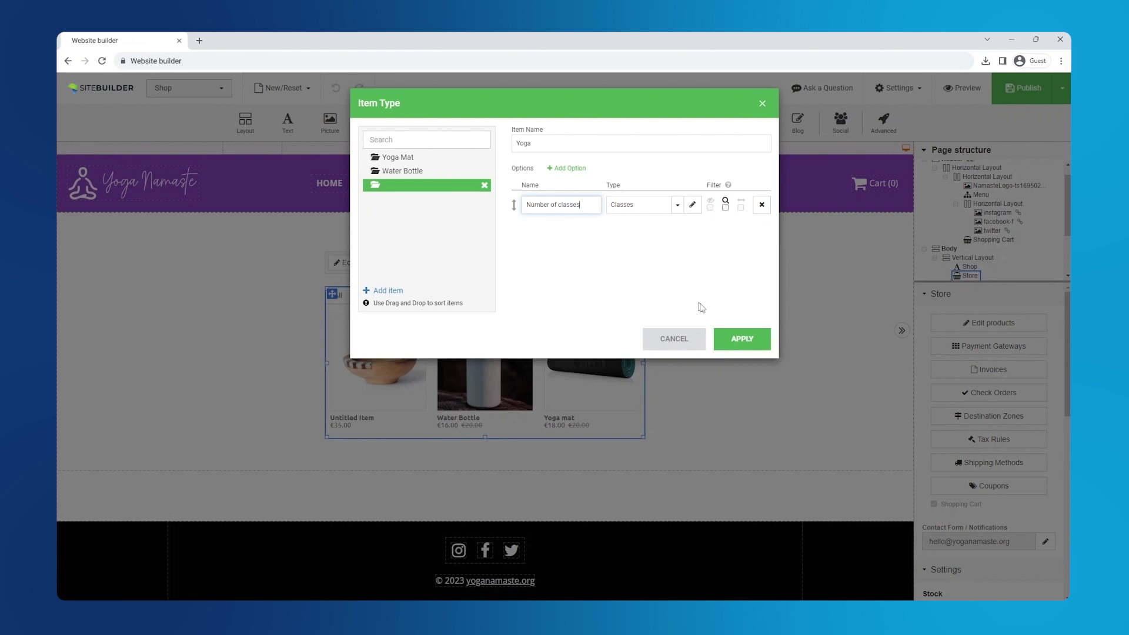
click(746, 340)
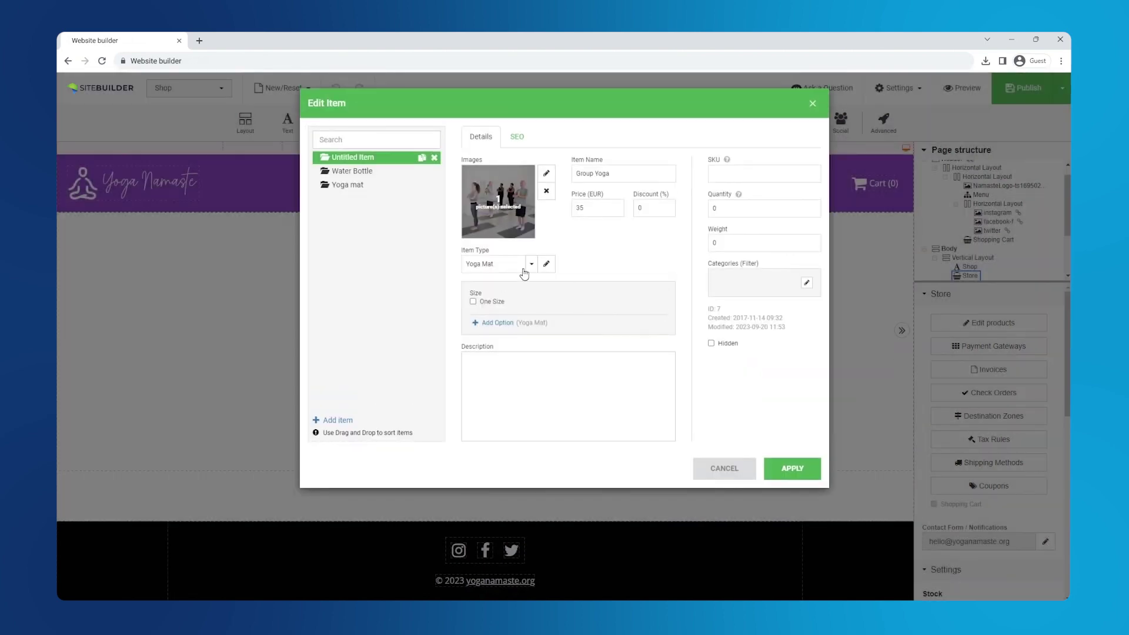
Make Group Yoga a Yoga item priced €10, €50 and €100, with 10% and 20% pack discounts
click(525, 266)
click(503, 308)
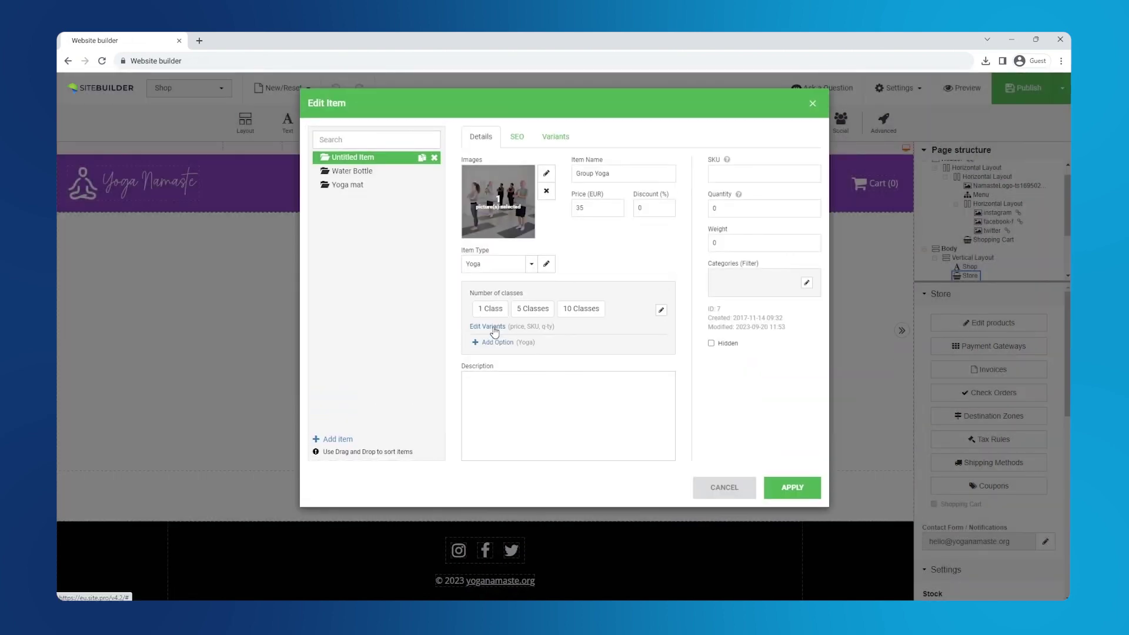
click(488, 326)
click(482, 190)
text(10)
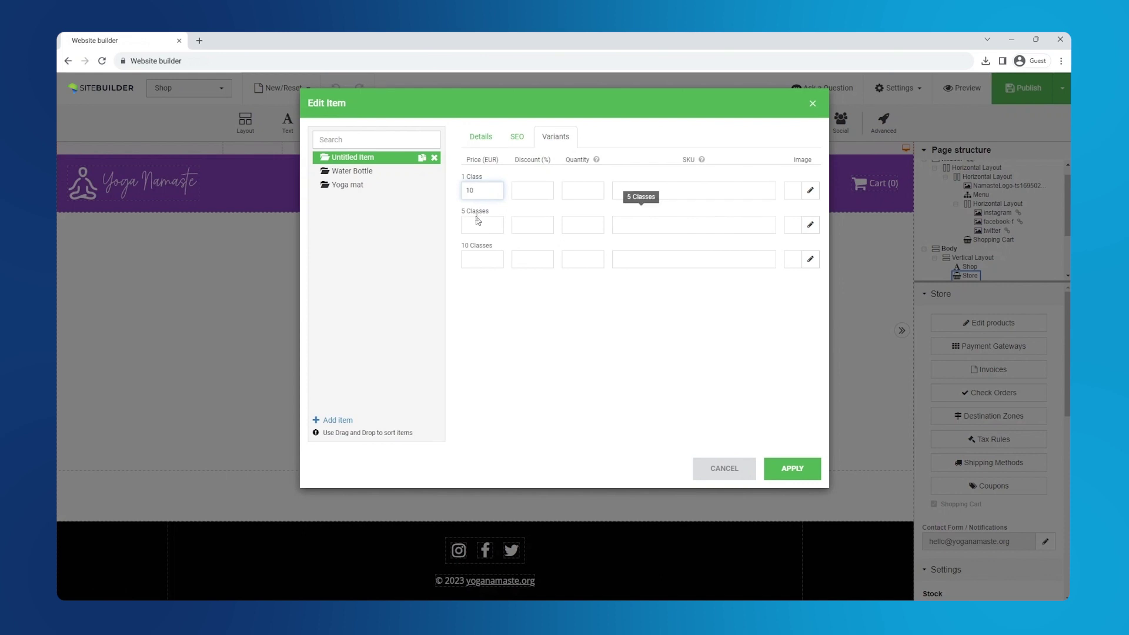
click(478, 222)
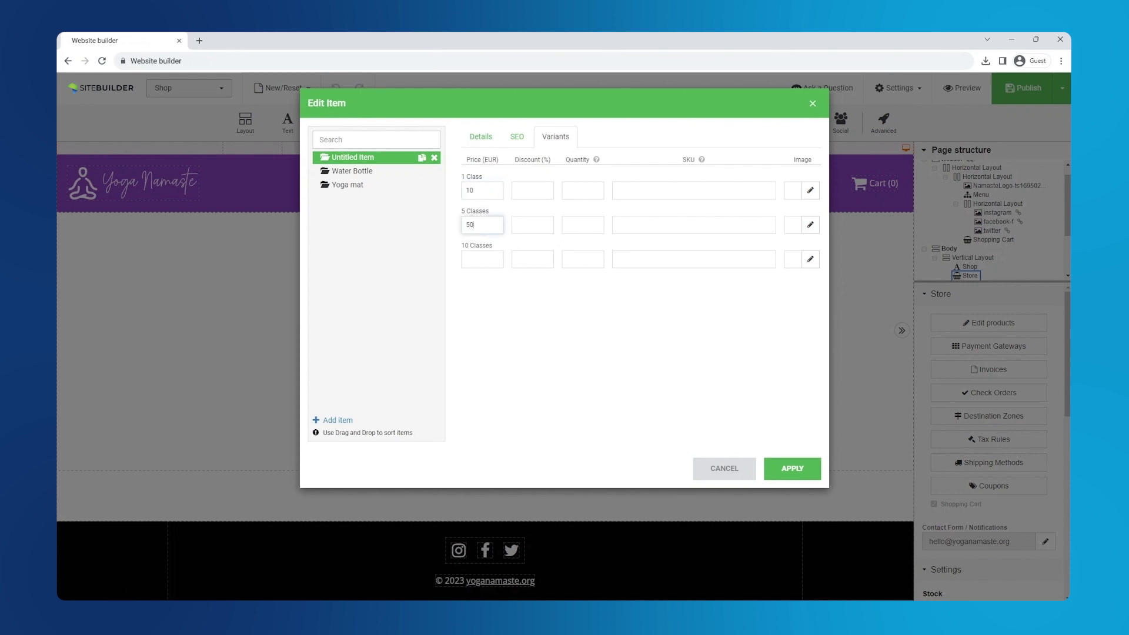
text(50)
click(481, 259)
click(532, 259)
text(20)
text(10)
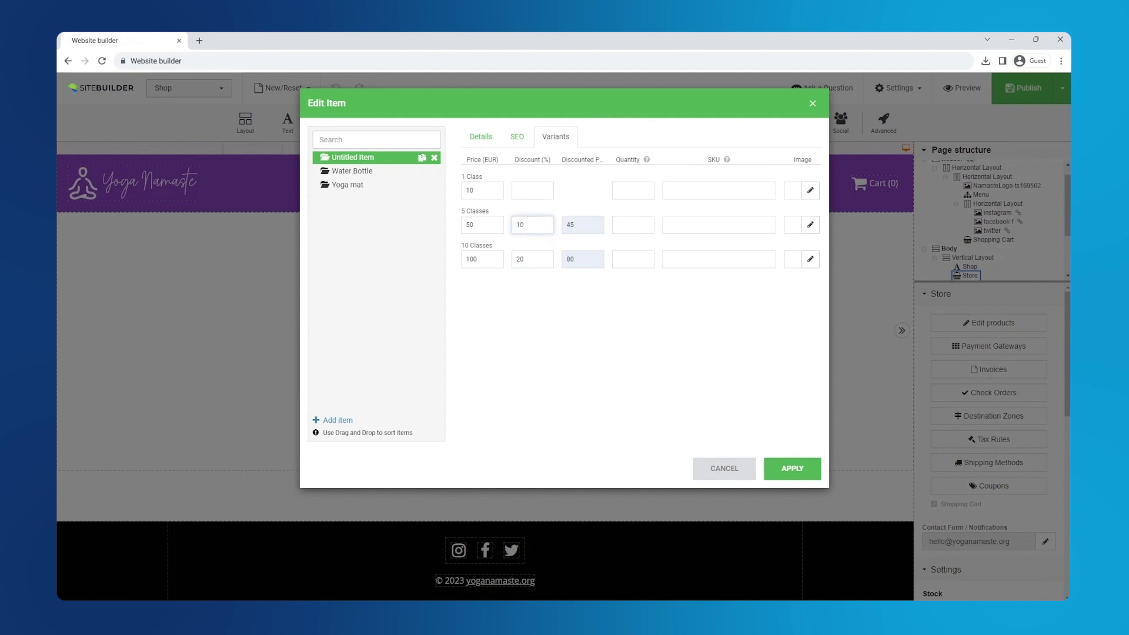
click(797, 469)
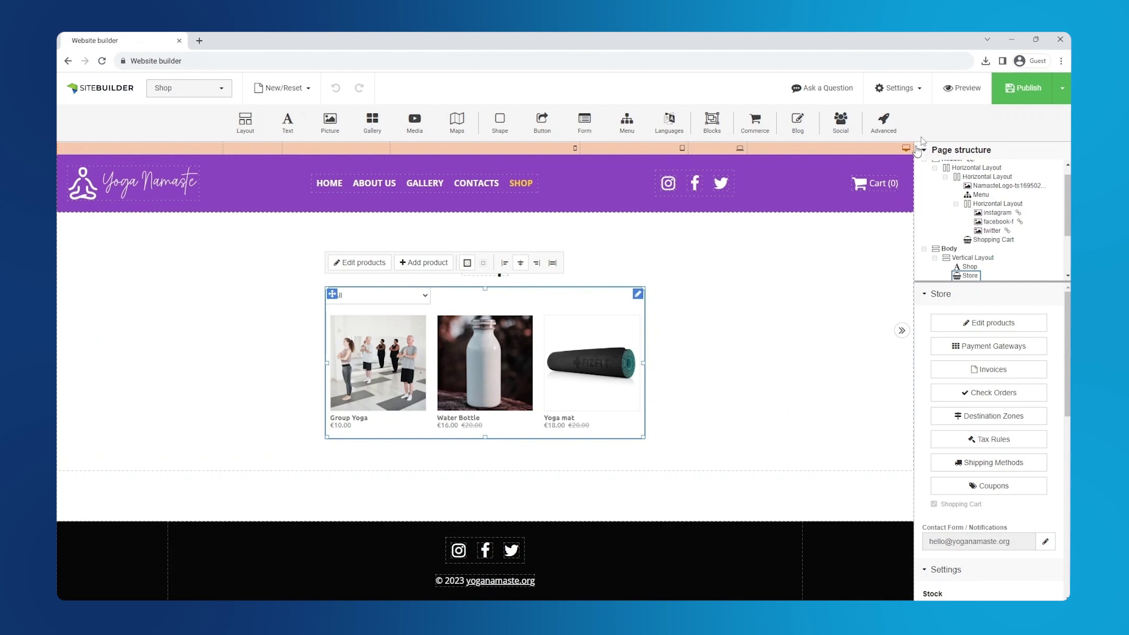
click(955, 89)
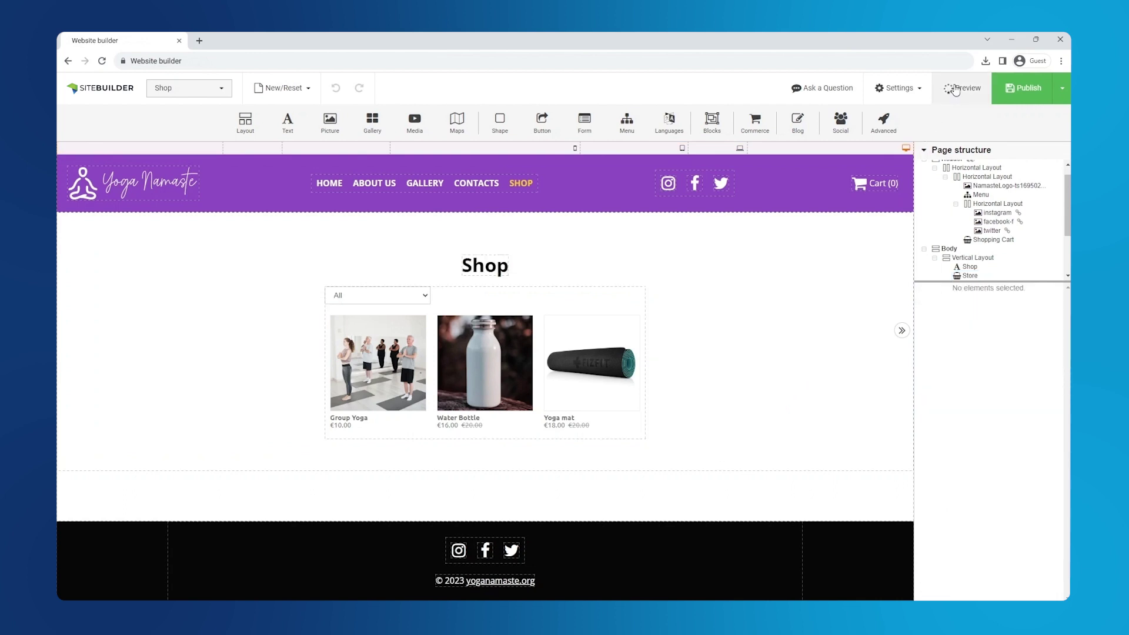
click(465, 379)
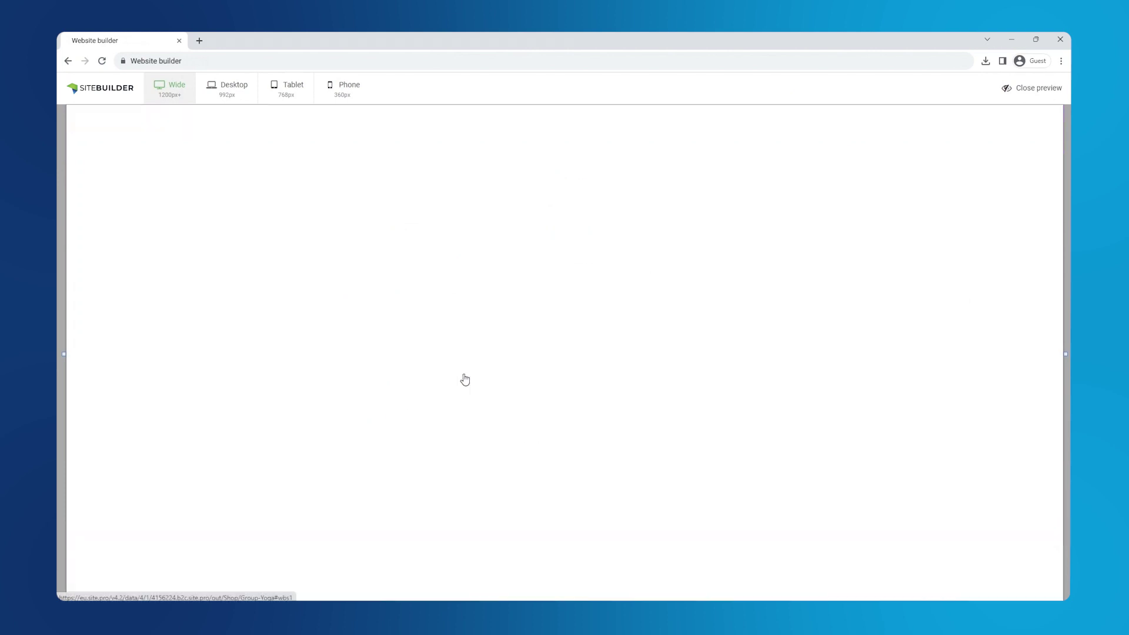
click(662, 317)
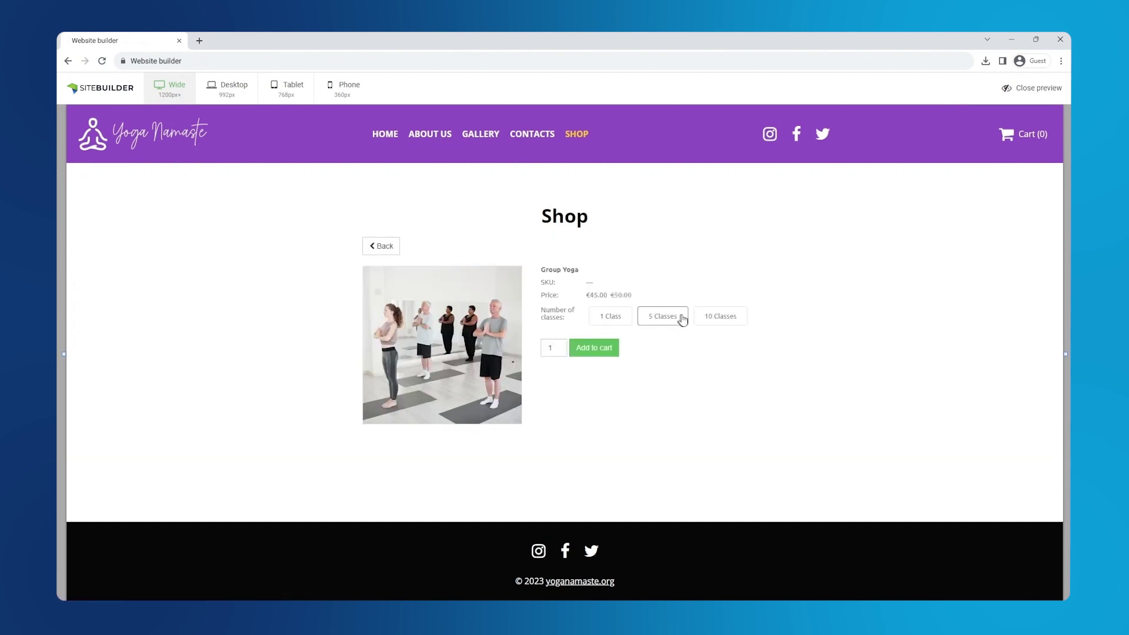
click(725, 323)
click(380, 245)
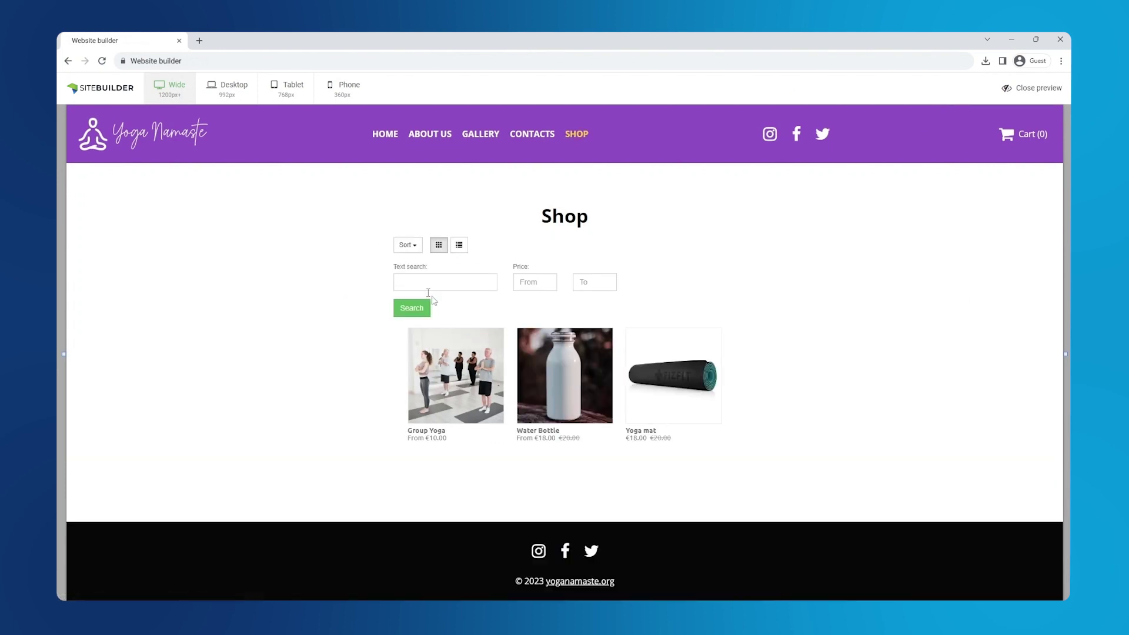
click(538, 389)
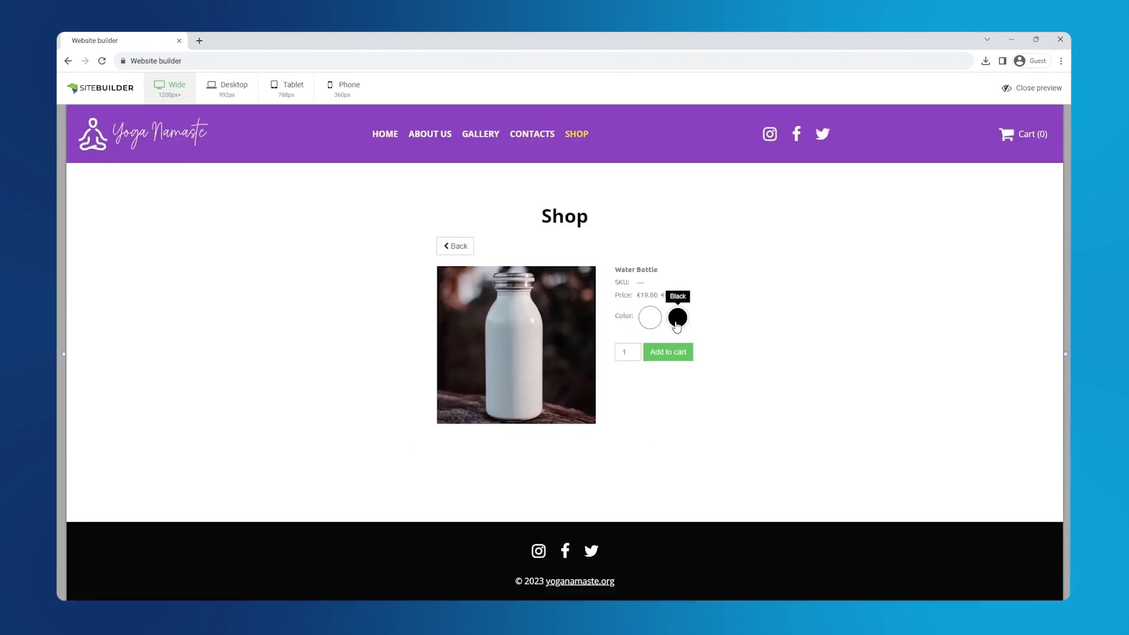
click(676, 326)
click(651, 320)
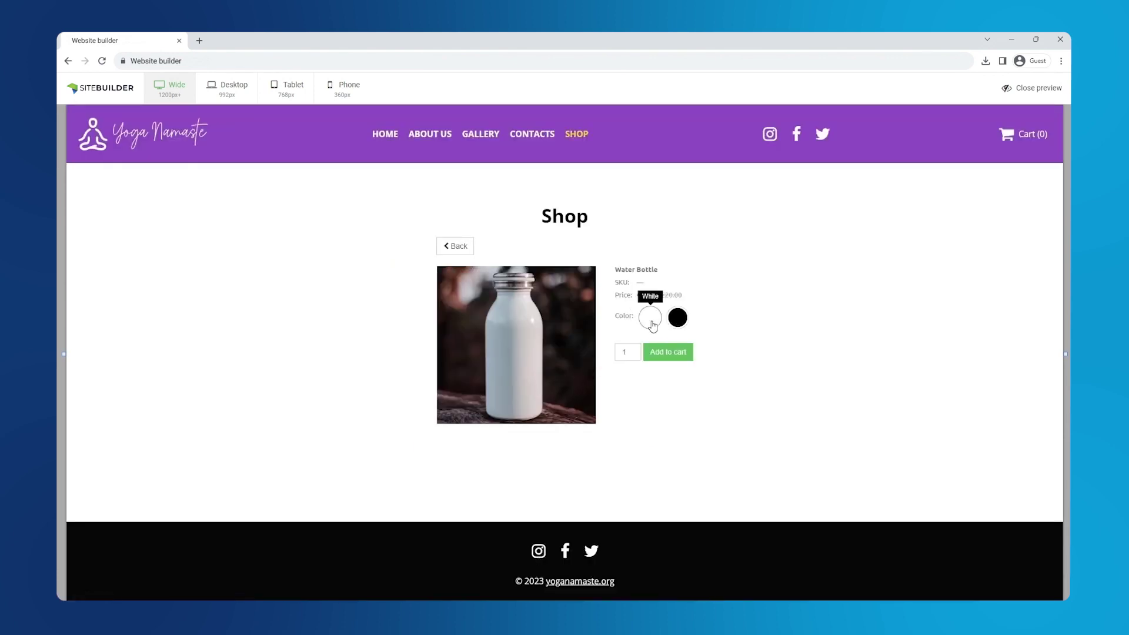
click(455, 249)
click(668, 389)
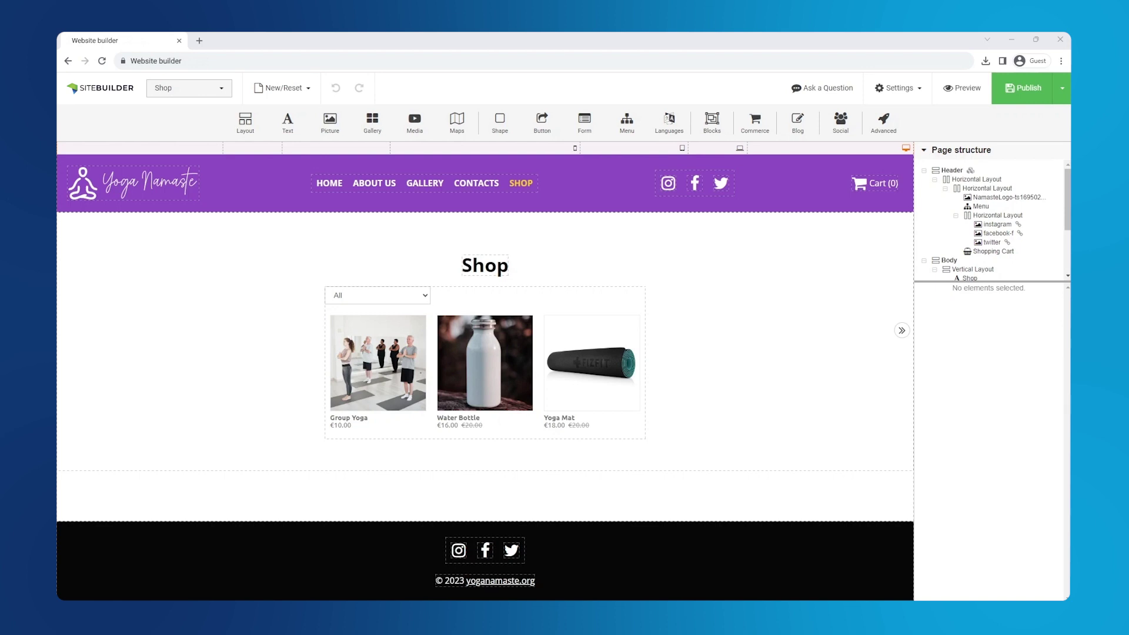
click(434, 397)
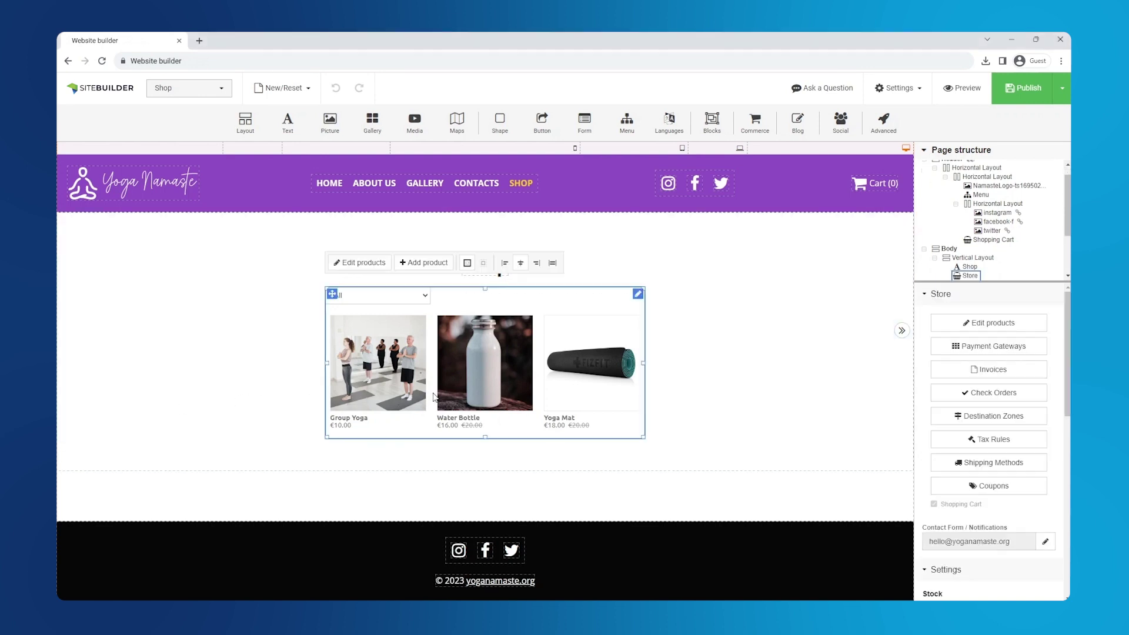
Create a new destination zone containing Spain and apply it
click(982, 424)
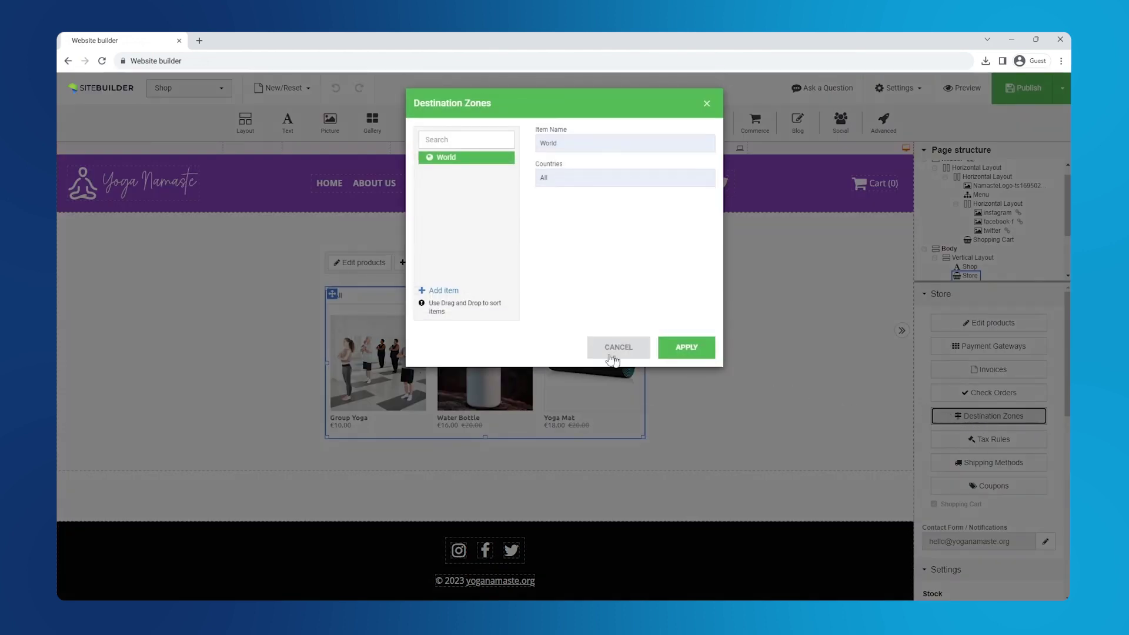
click(444, 291)
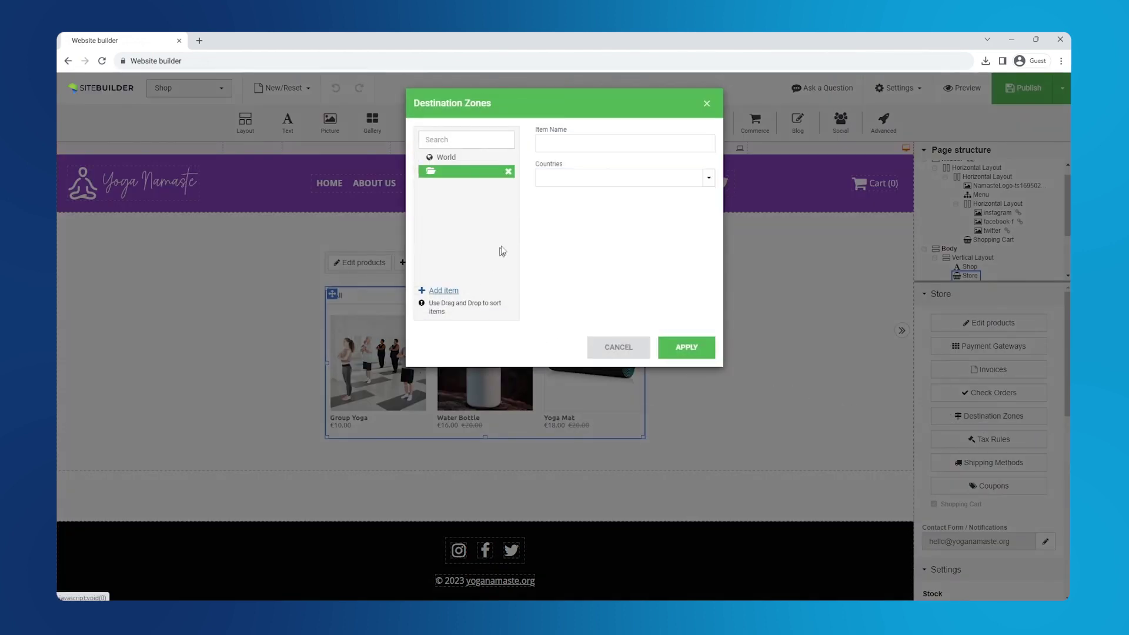
click(568, 186)
text(spai)
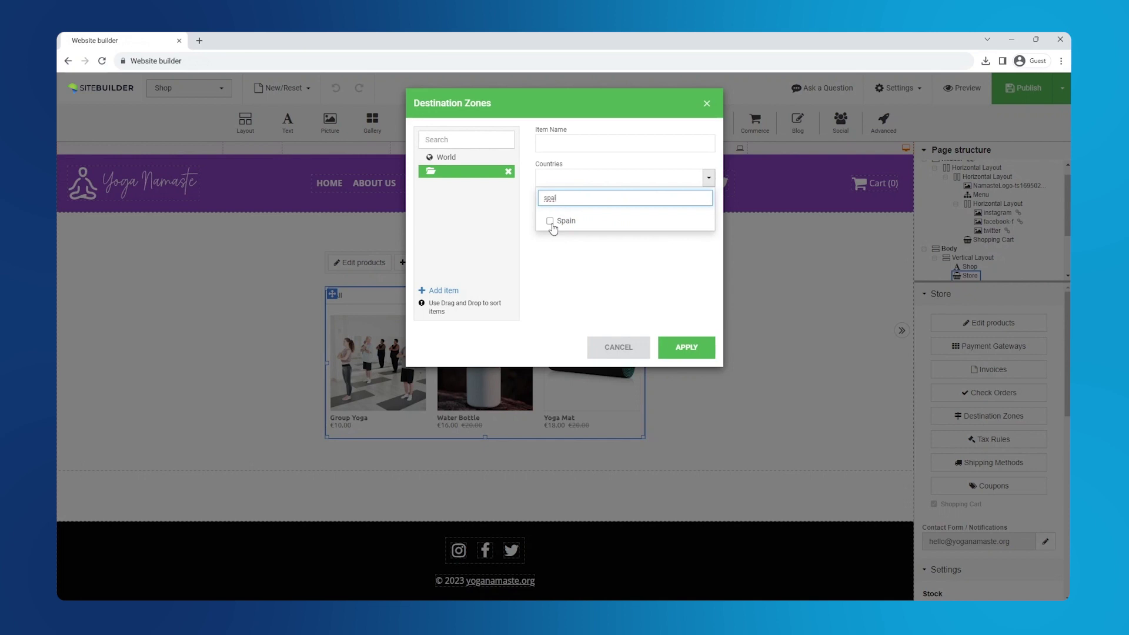
click(550, 221)
click(625, 143)
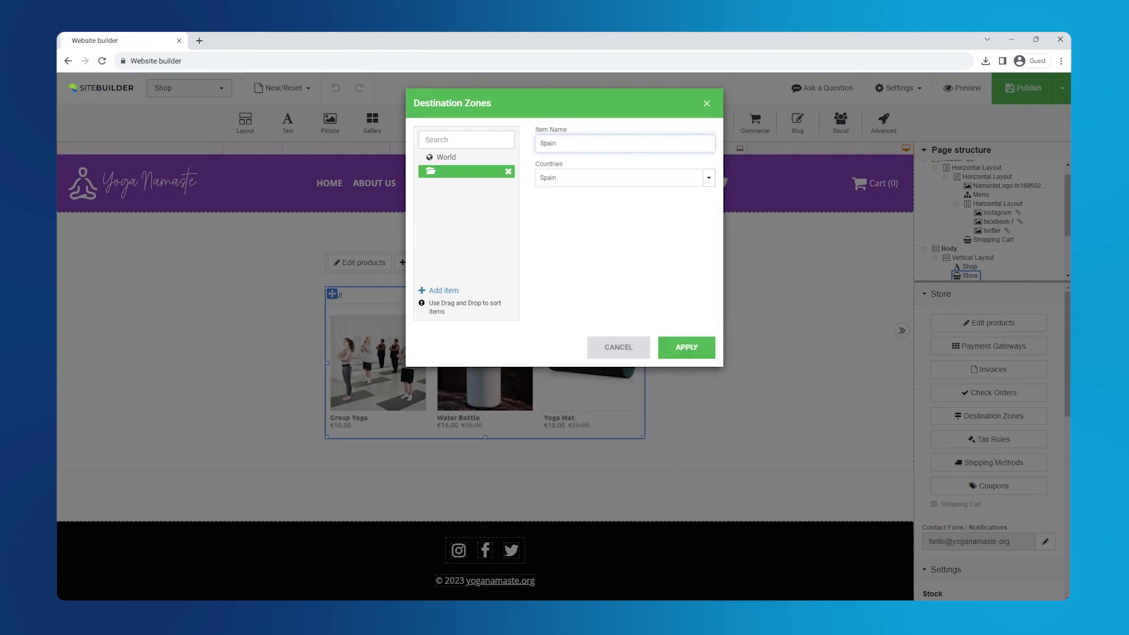
click(688, 347)
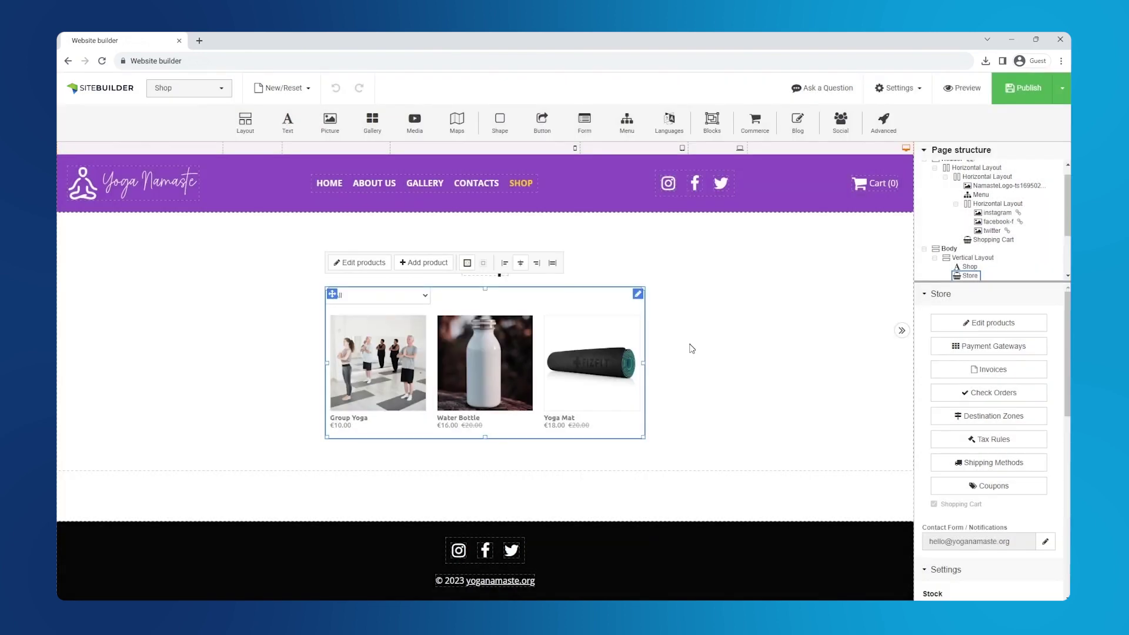
Rename the tax rule to Spain Tax, assign the Spain zone, and set a 21% rate
click(973, 439)
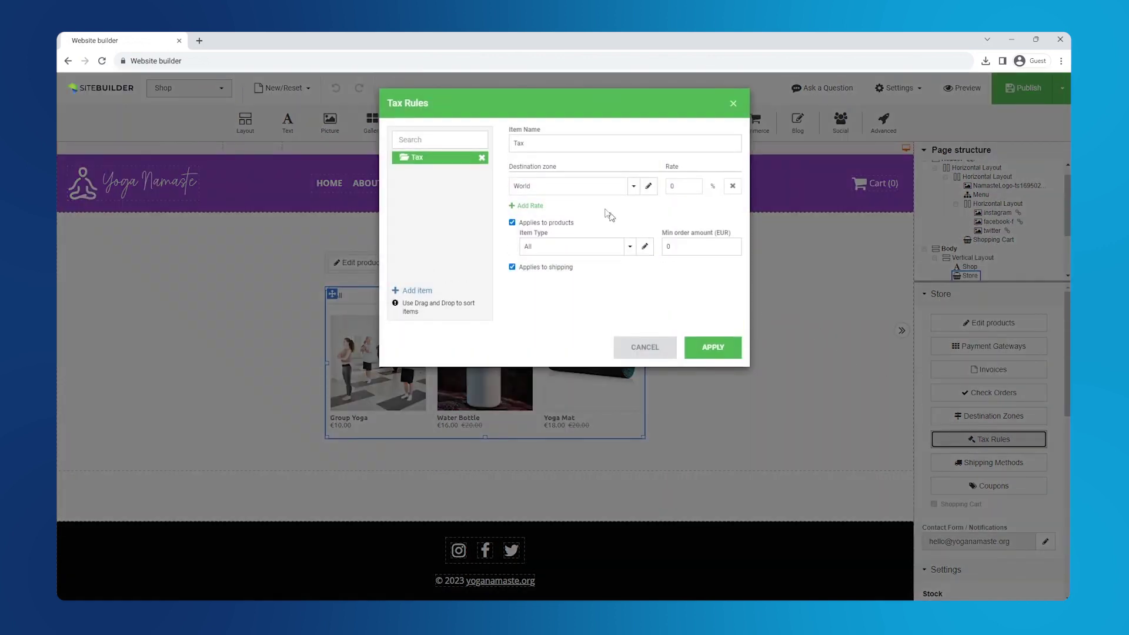
click(512, 143)
text(Spain)
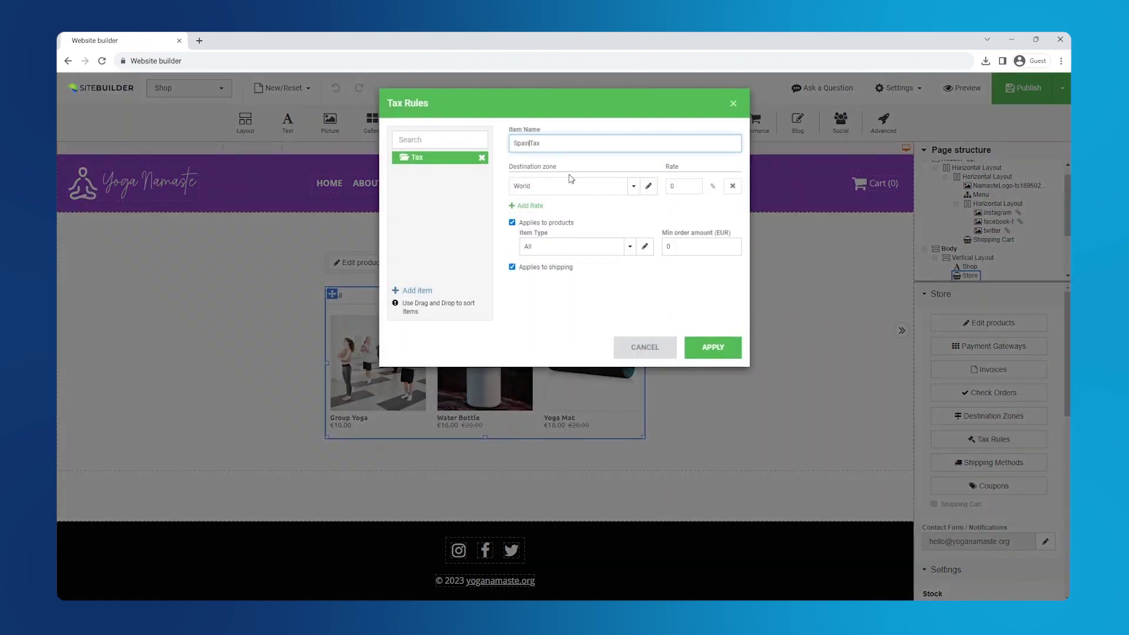
click(575, 187)
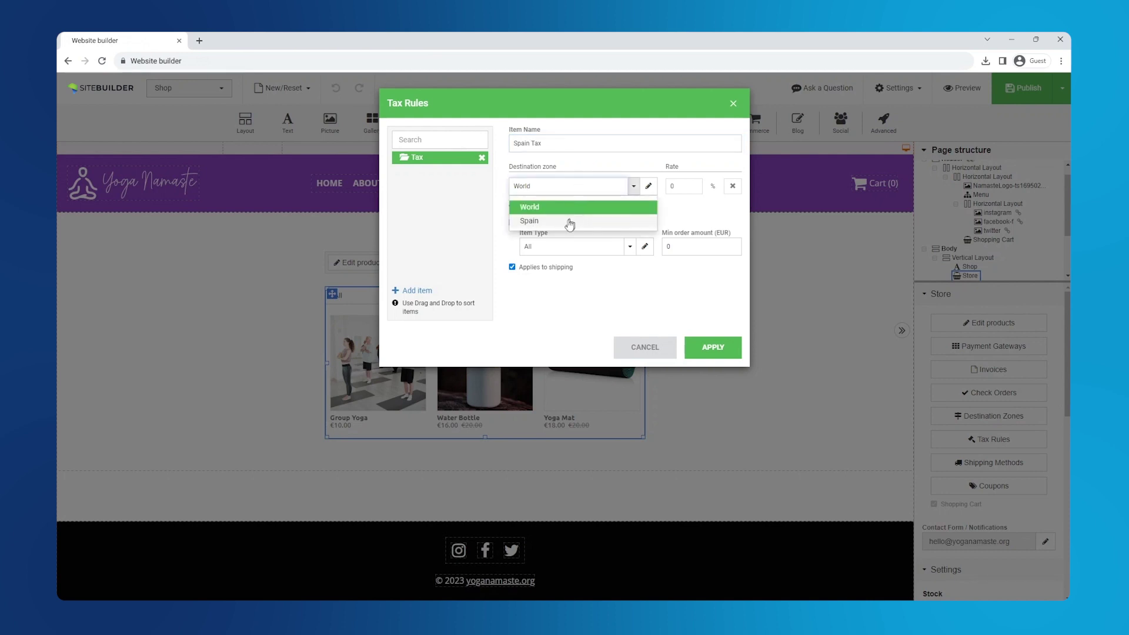
click(567, 219)
click(673, 186)
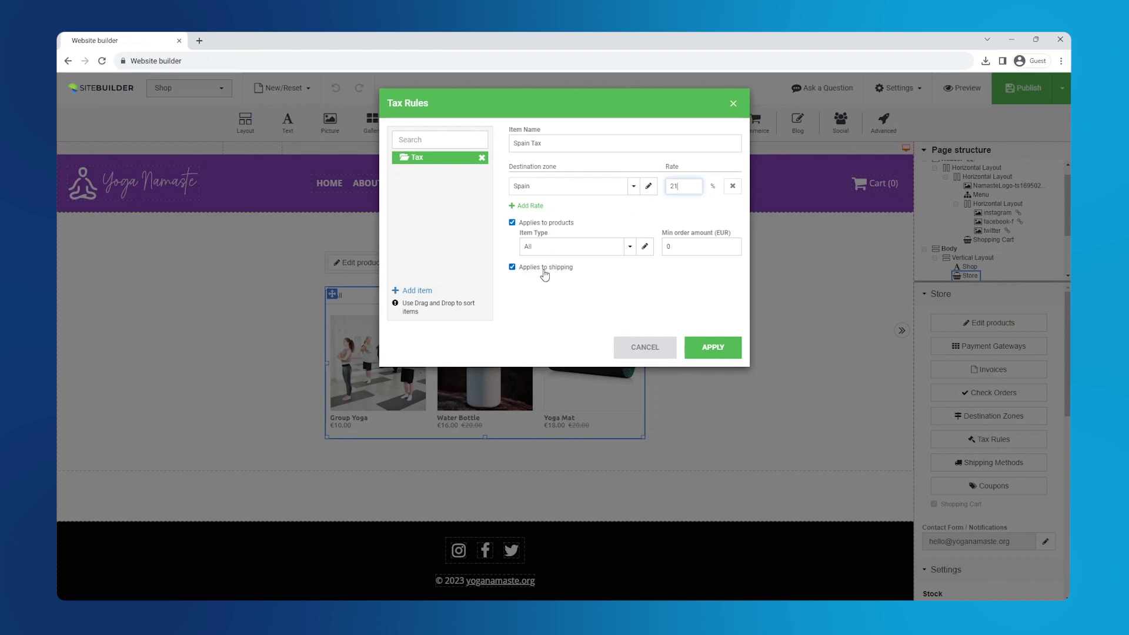
click(709, 352)
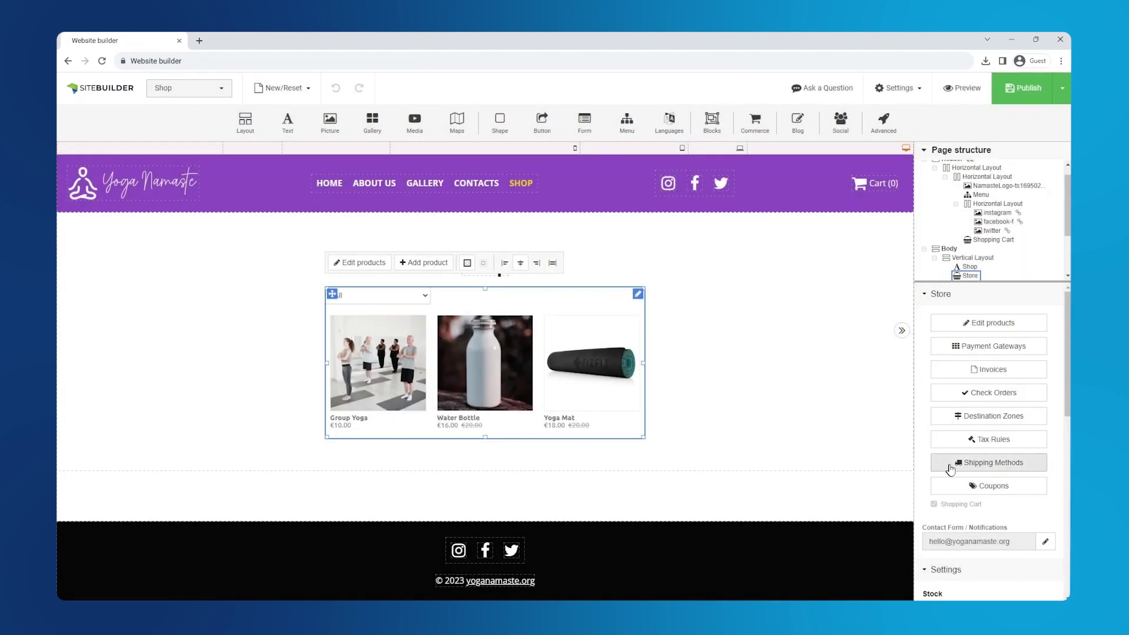
Add a shipping method named Spanish Mail limited to the Spain zone
click(956, 465)
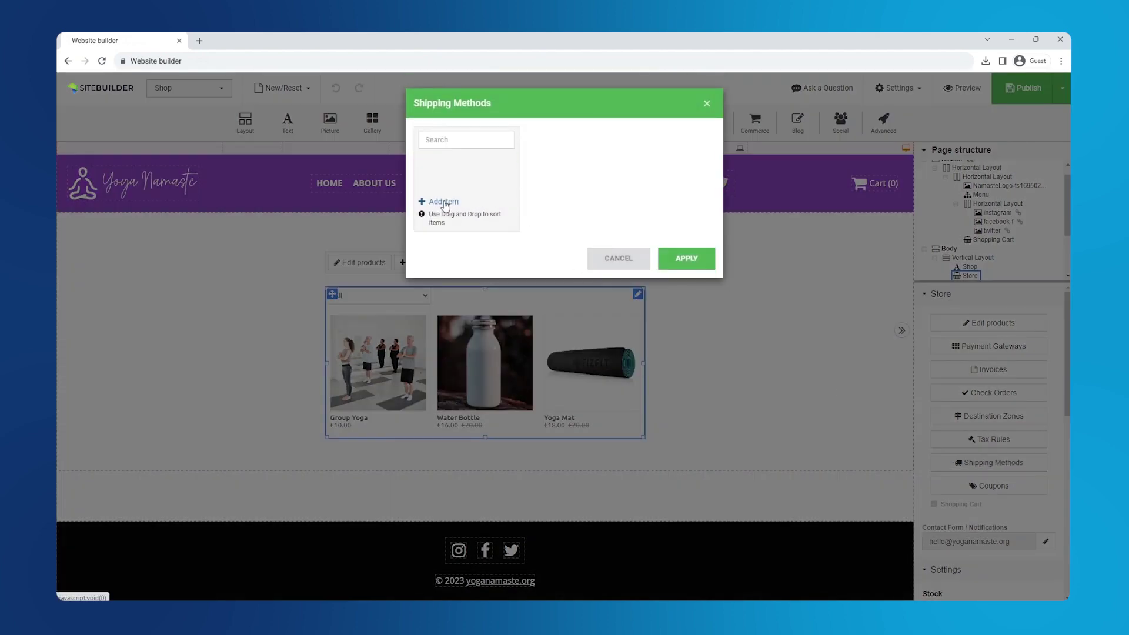
click(444, 203)
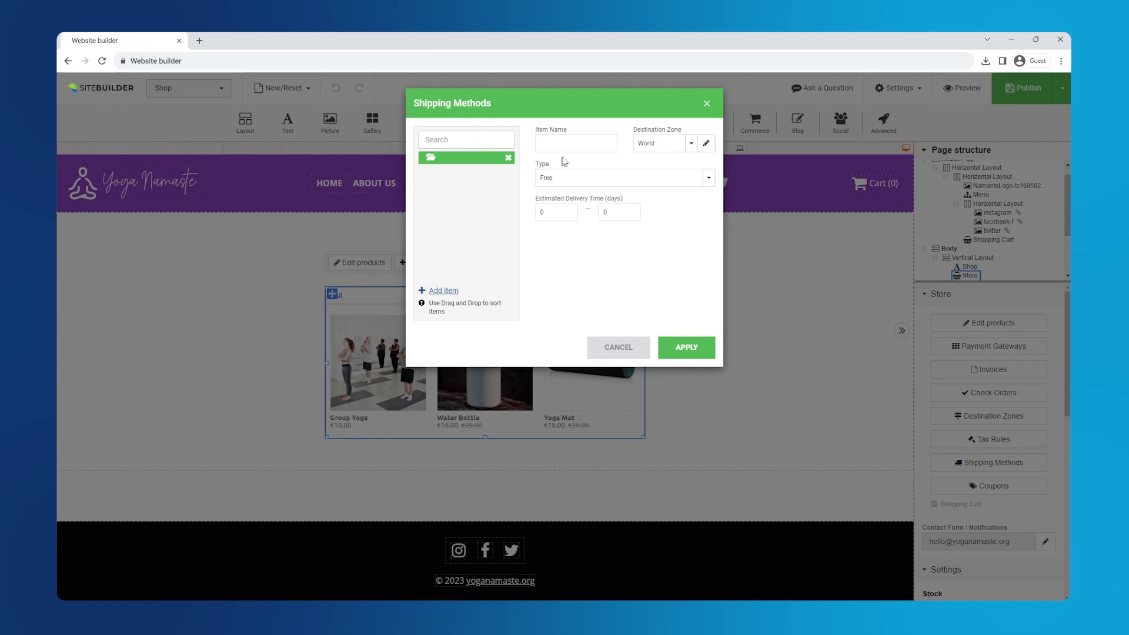
click(540, 143)
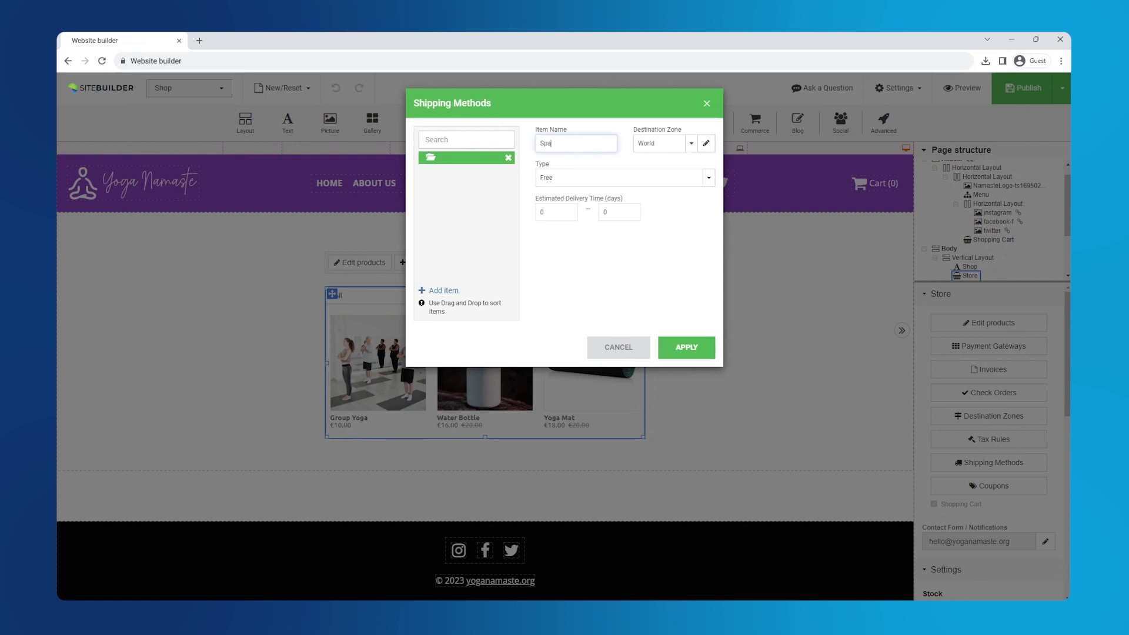
text(Spanish Mail)
click(654, 149)
click(655, 177)
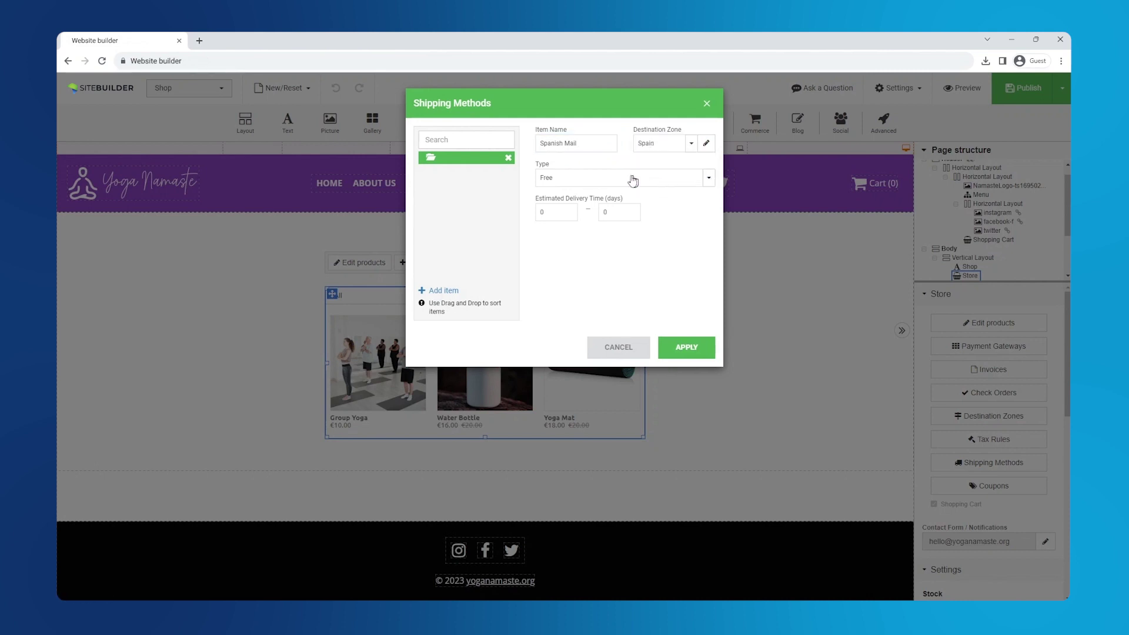
Charge by subtotal: 0–29.98 costs 1.99, 29.99–99999 ships free
click(580, 178)
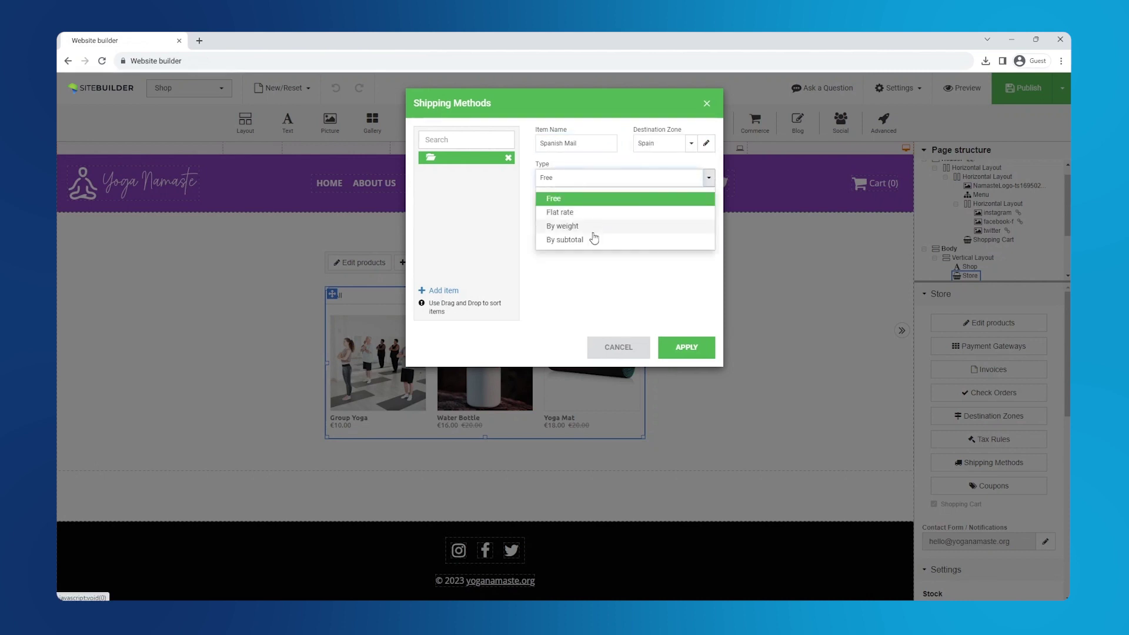
click(595, 240)
click(590, 203)
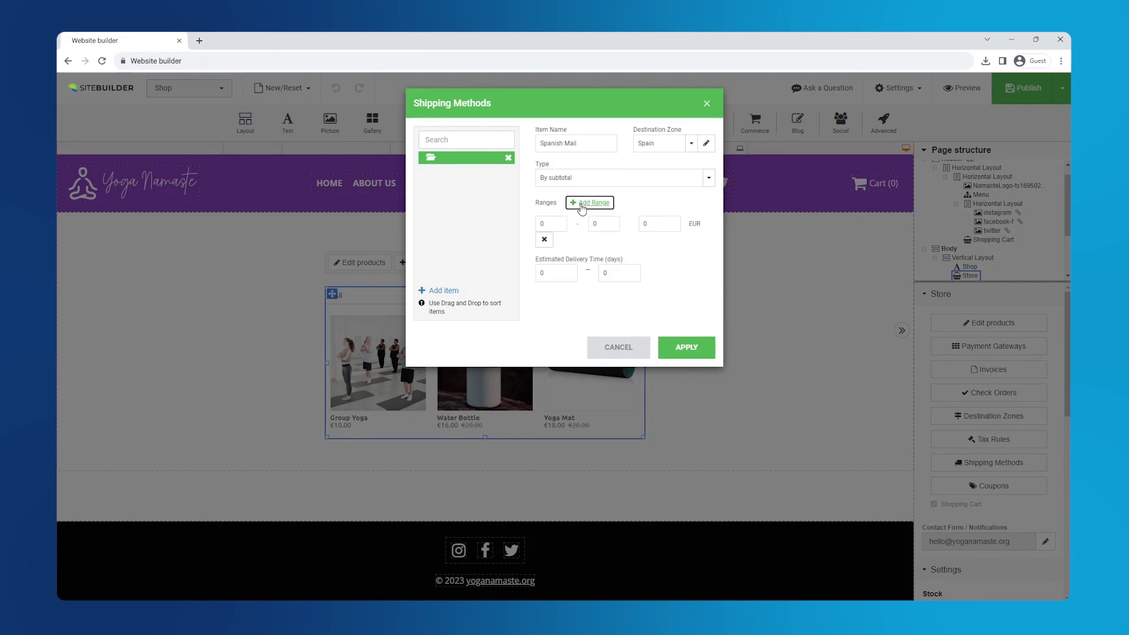
click(589, 202)
click(551, 224)
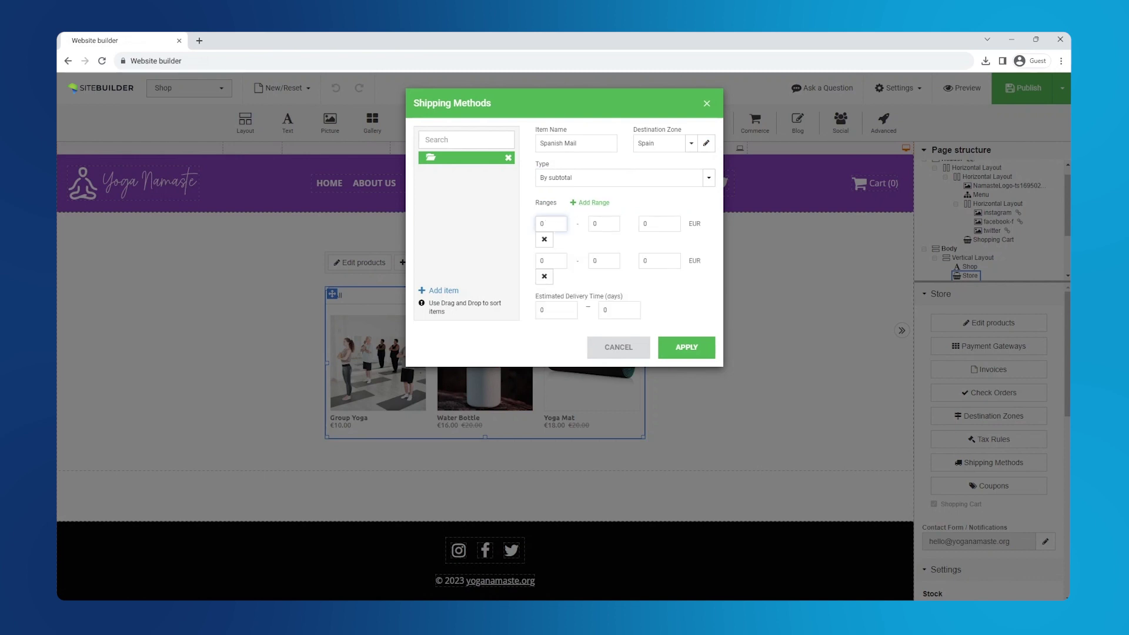
click(603, 223)
click(659, 224)
click(554, 260)
key(BackSpace)
click(600, 261)
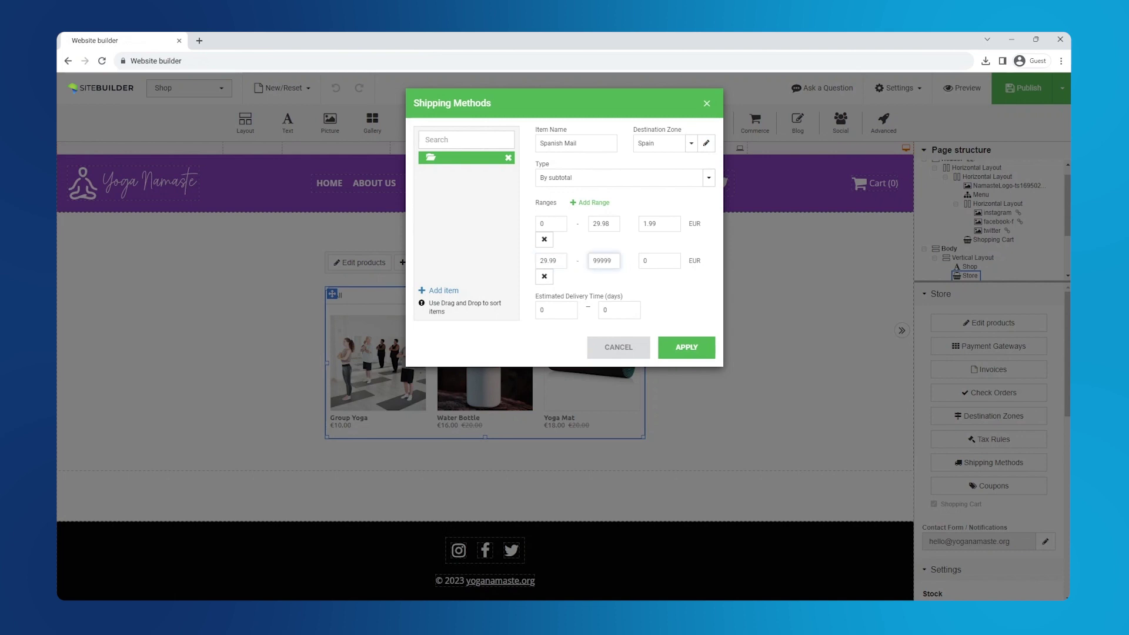
Set delivery time to 1–3 days and apply the Spanish Mail method
click(557, 310)
key(BackSpace)
click(619, 310)
key(BackSpace)
text(3)
click(688, 346)
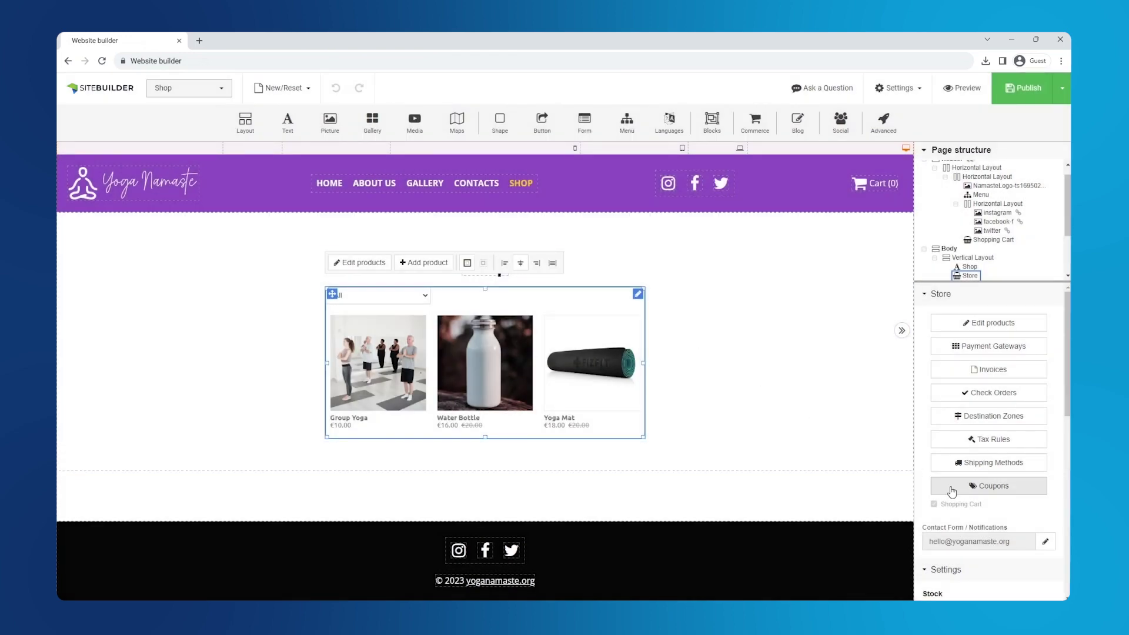
Add coupon 10OFF for 10% off, ending September 30, also applying to discounted products
click(955, 485)
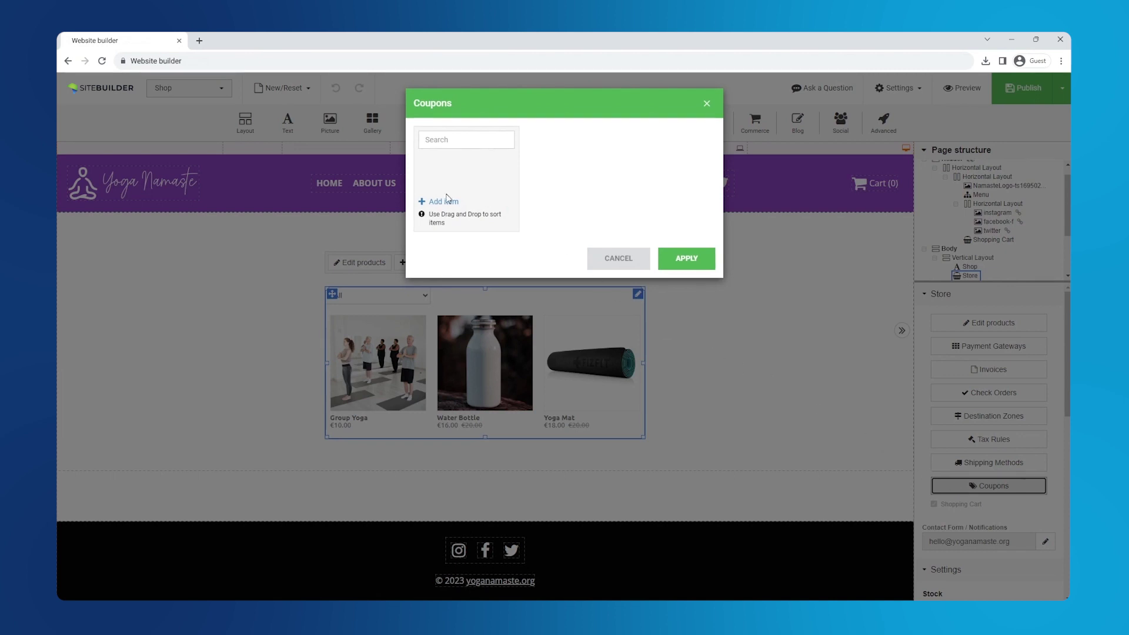
click(446, 202)
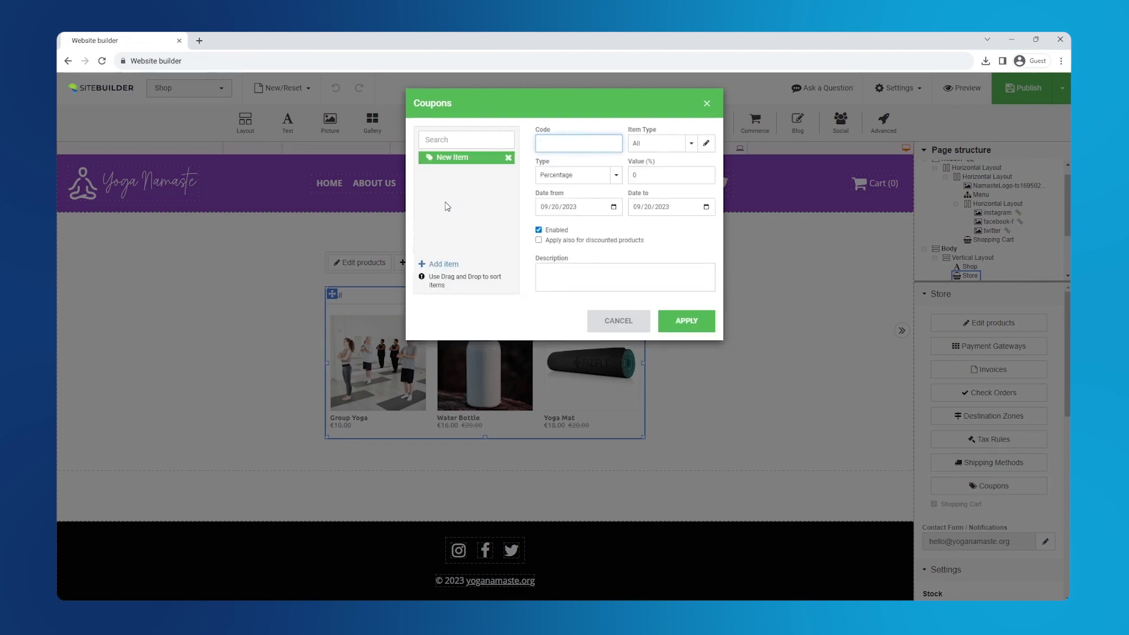
text(100FF)
click(651, 176)
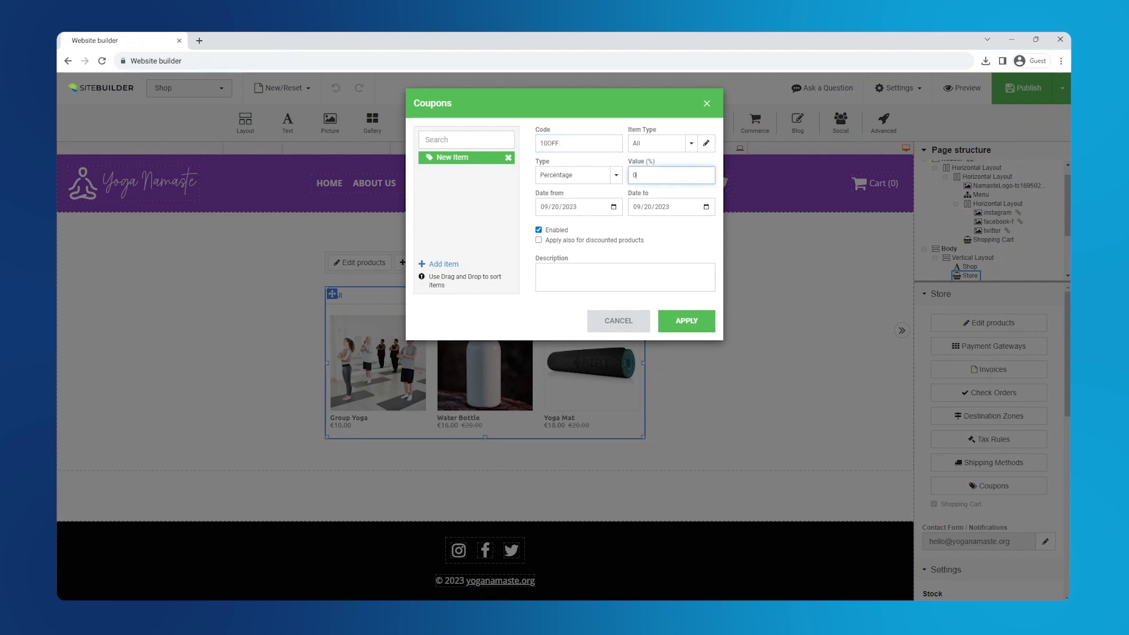
click(706, 207)
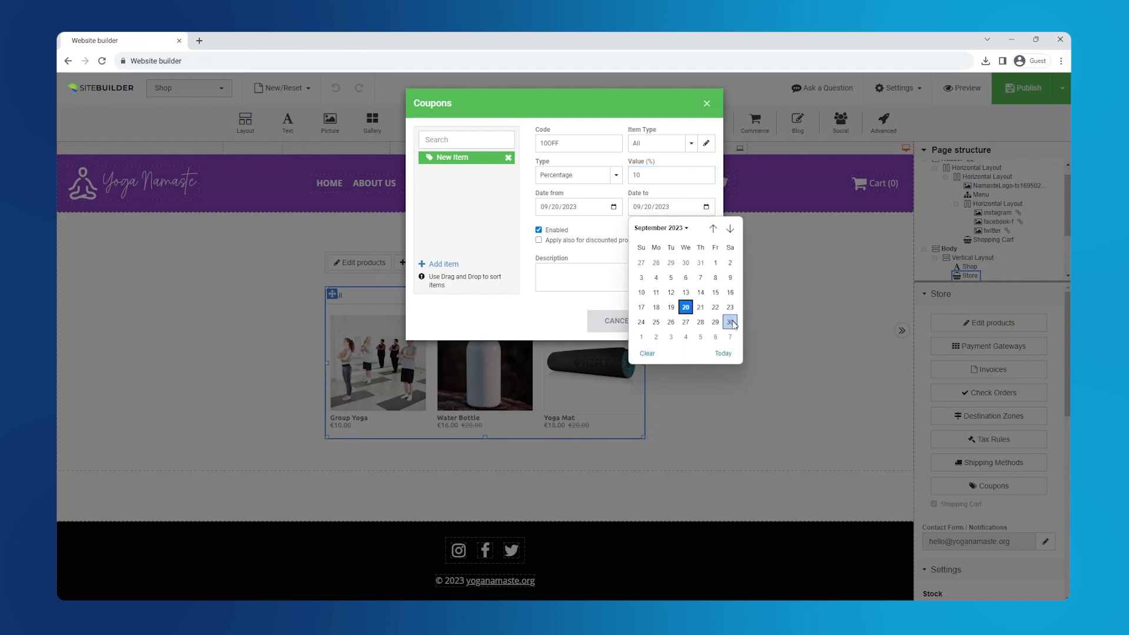
click(729, 321)
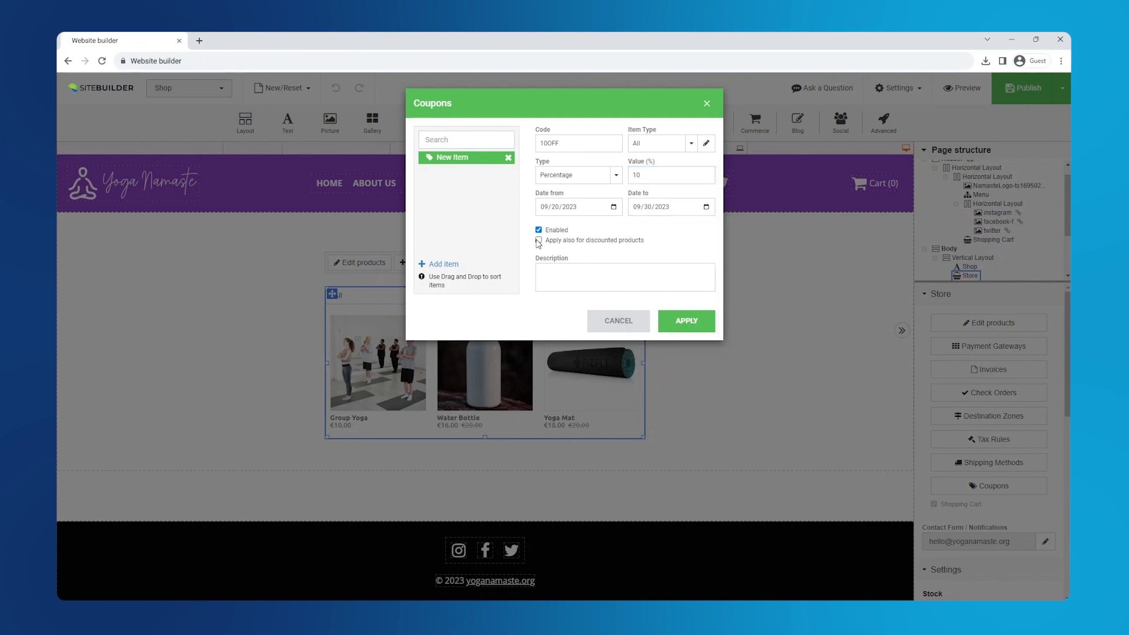
click(685, 323)
click(685, 329)
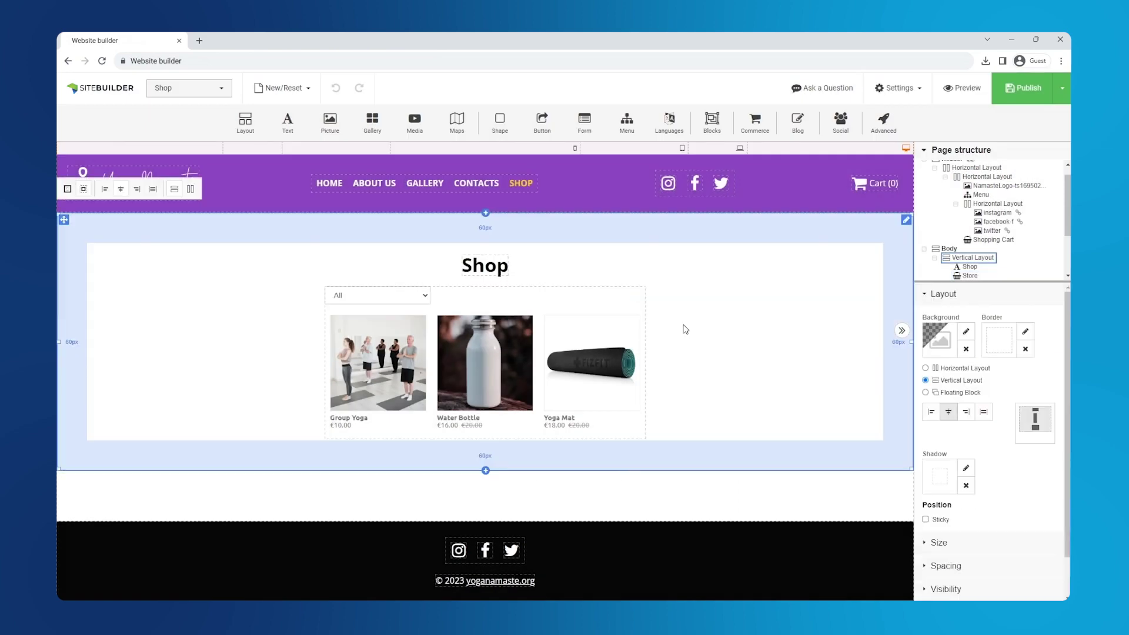
In preview, add a black Water Bottle and a Yoga Mat to the cart
click(971, 94)
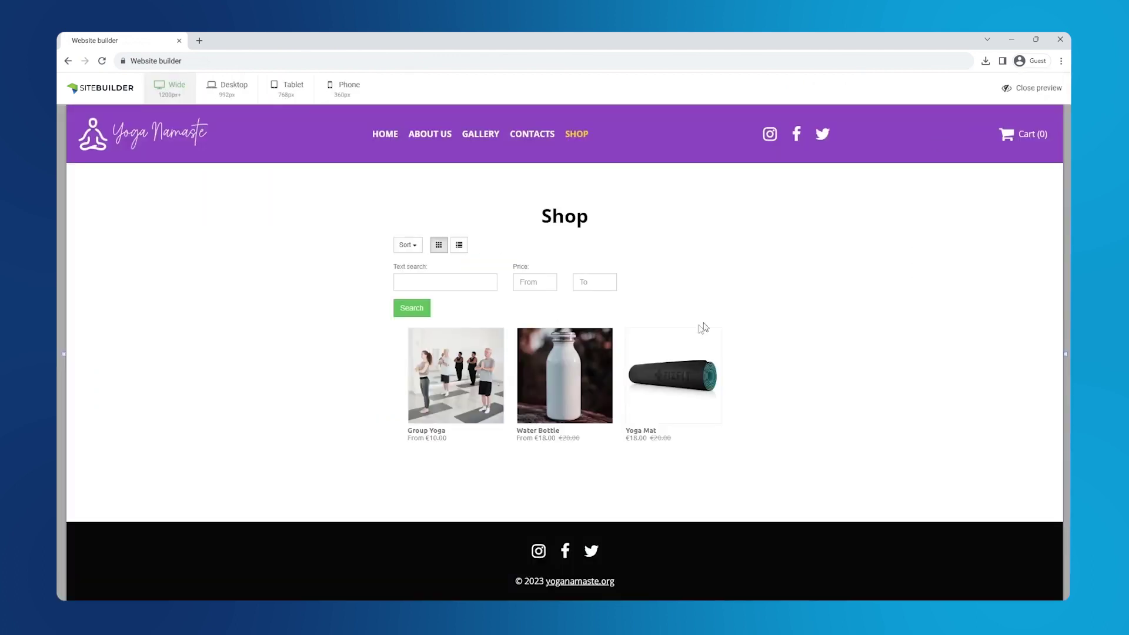
click(579, 374)
click(678, 317)
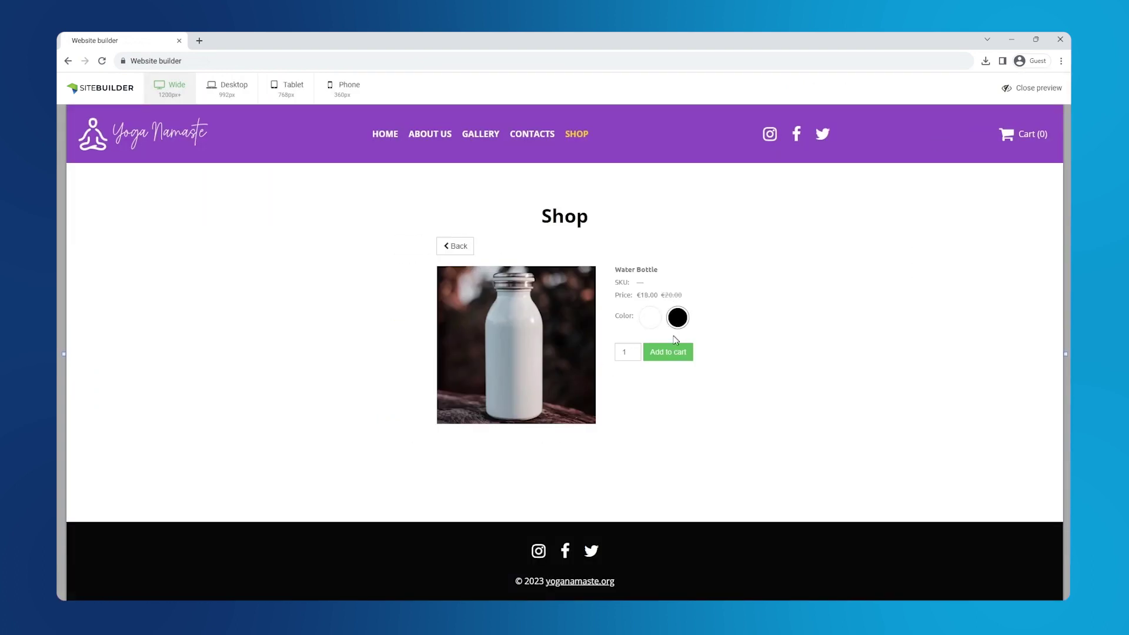
click(668, 353)
click(465, 247)
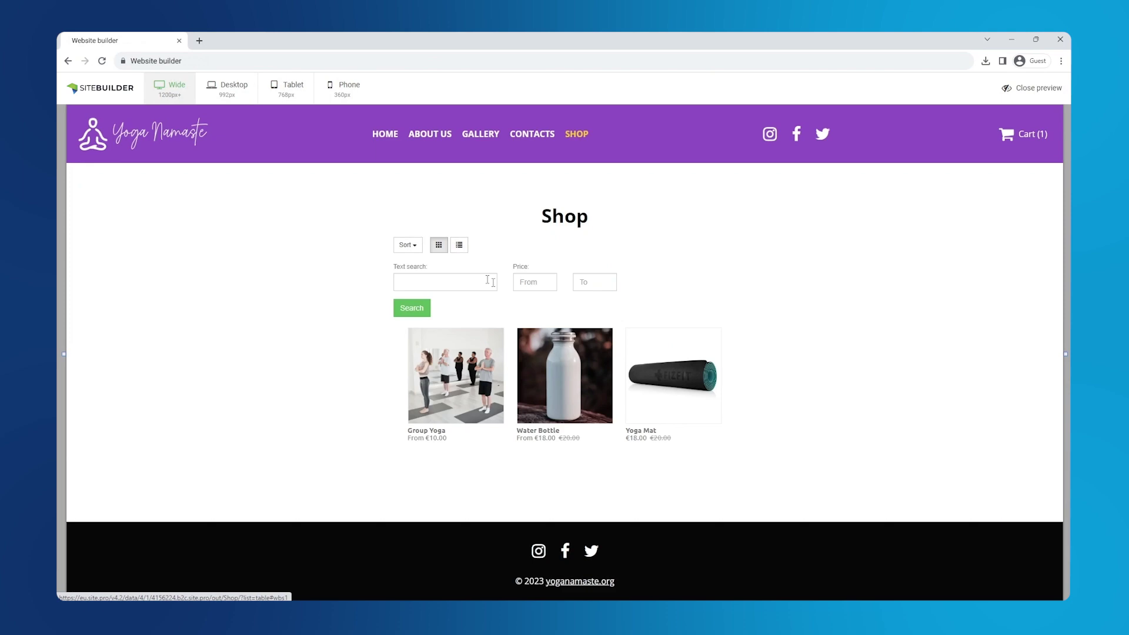
click(680, 395)
click(695, 296)
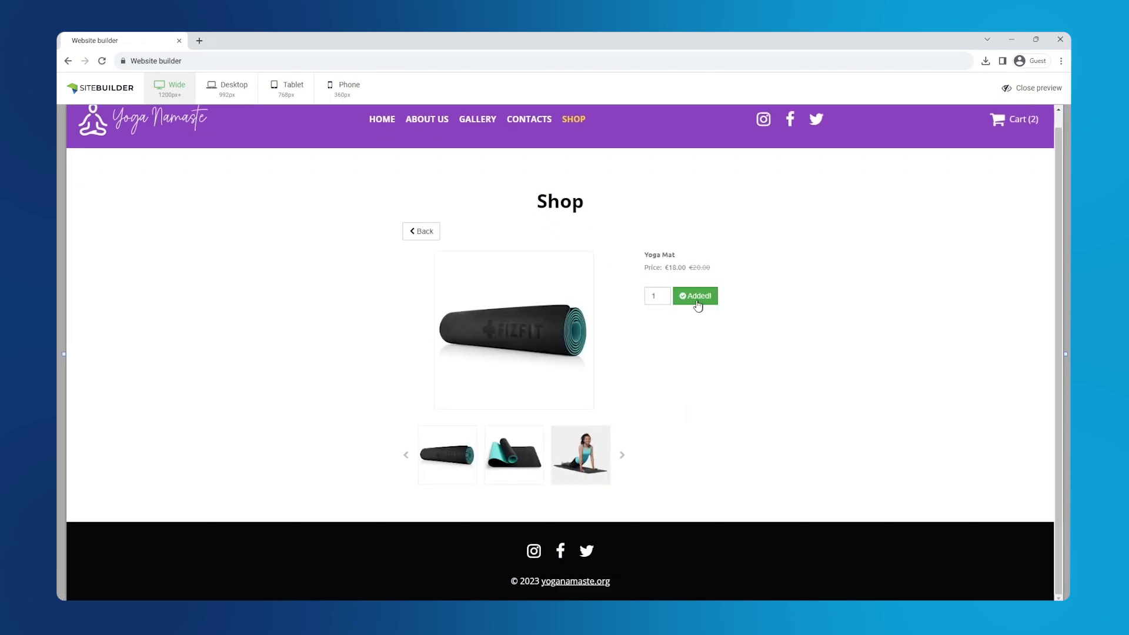
click(417, 232)
Apply the 10OFF coupon in the cart and proceed to checkout
click(1007, 147)
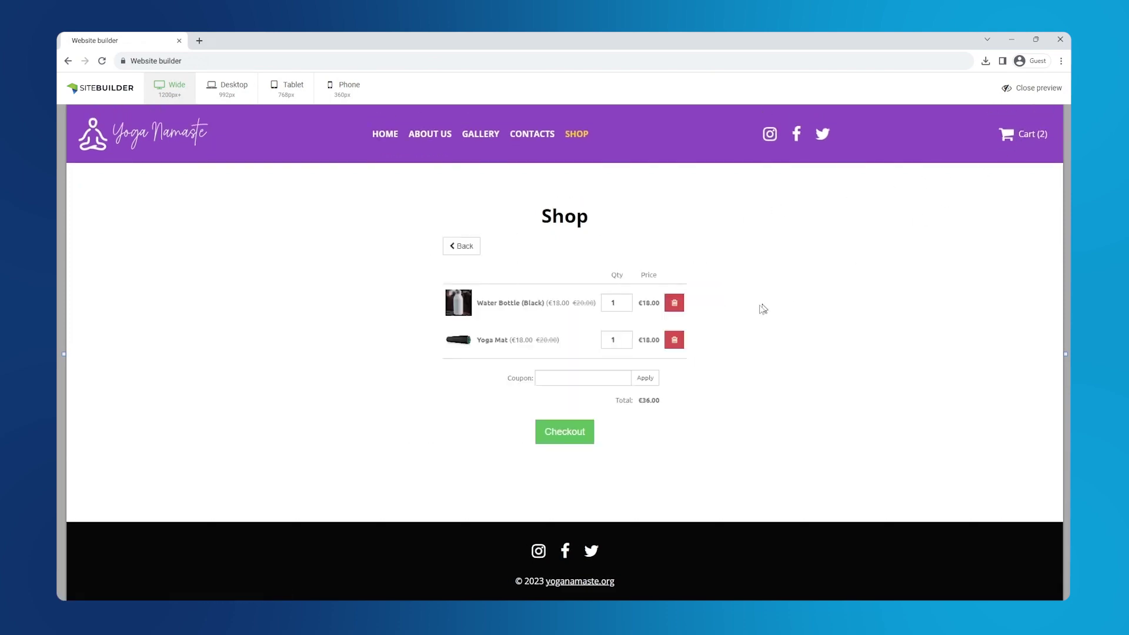
click(583, 378)
text(10OFF)
click(643, 378)
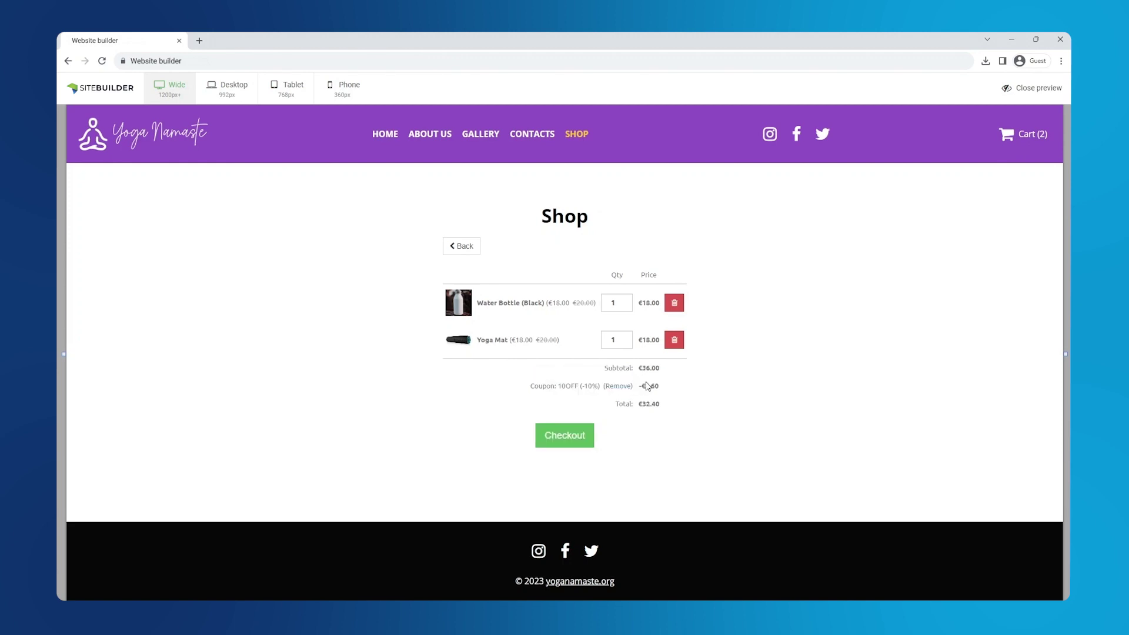
click(559, 436)
Fill in the buyer's e-mail and billing details, then continue to payment
click(504, 322)
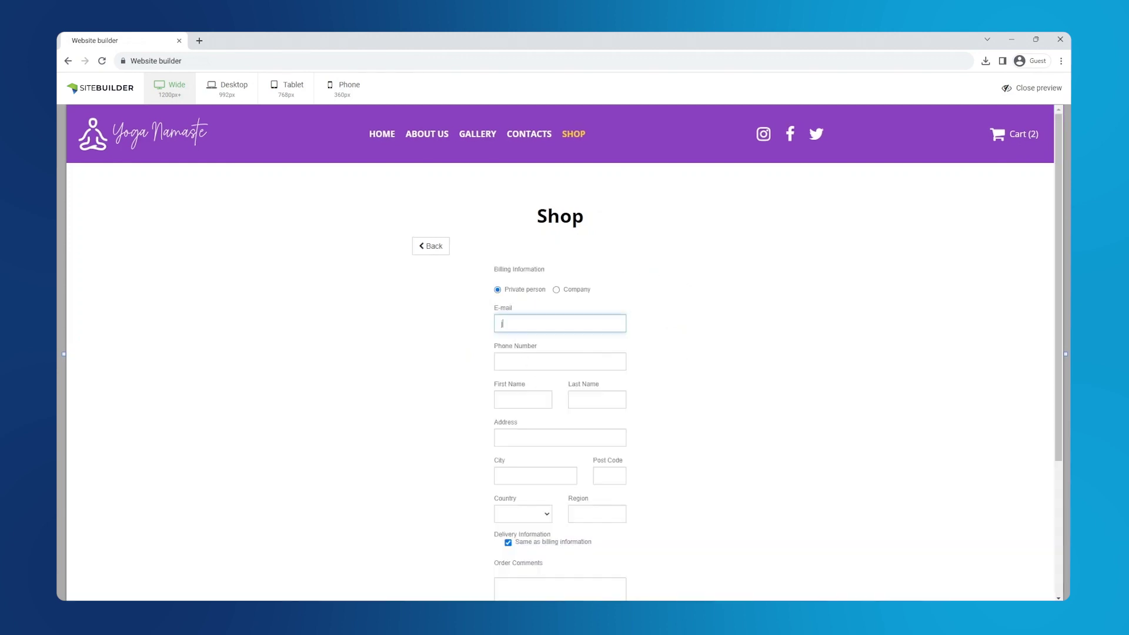
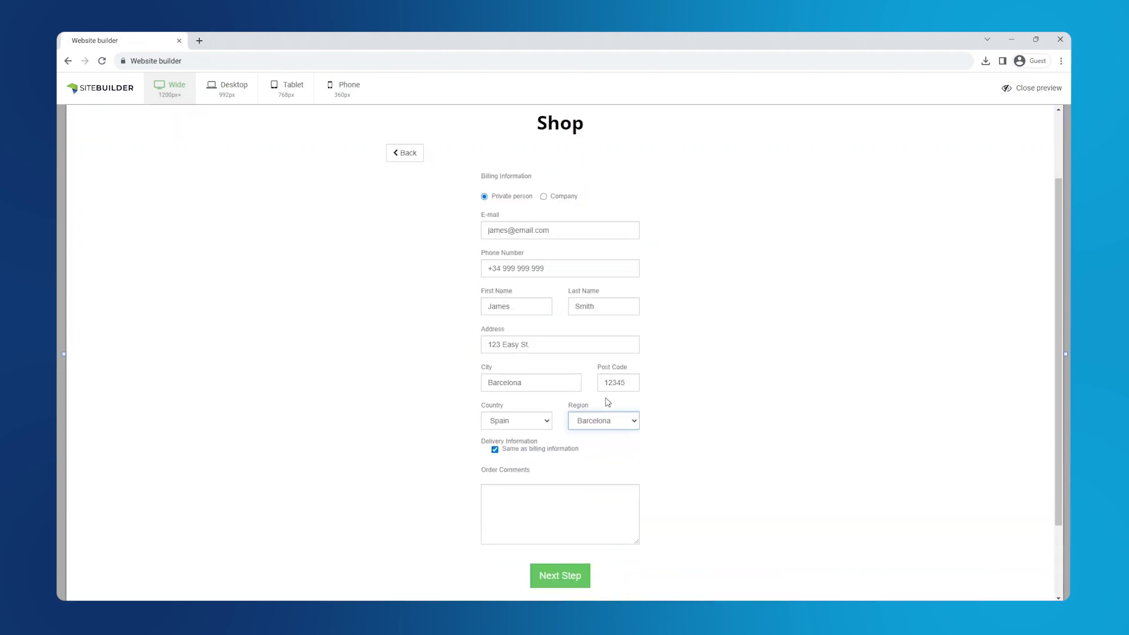
scroll(594, 447, down, 1)
click(561, 510)
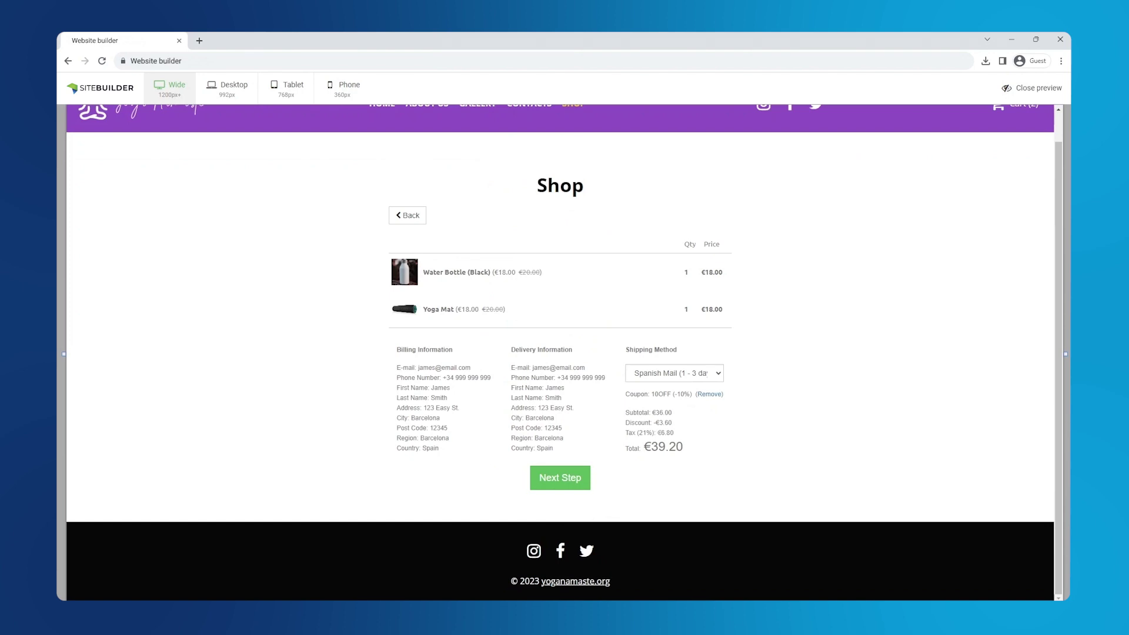
click(565, 480)
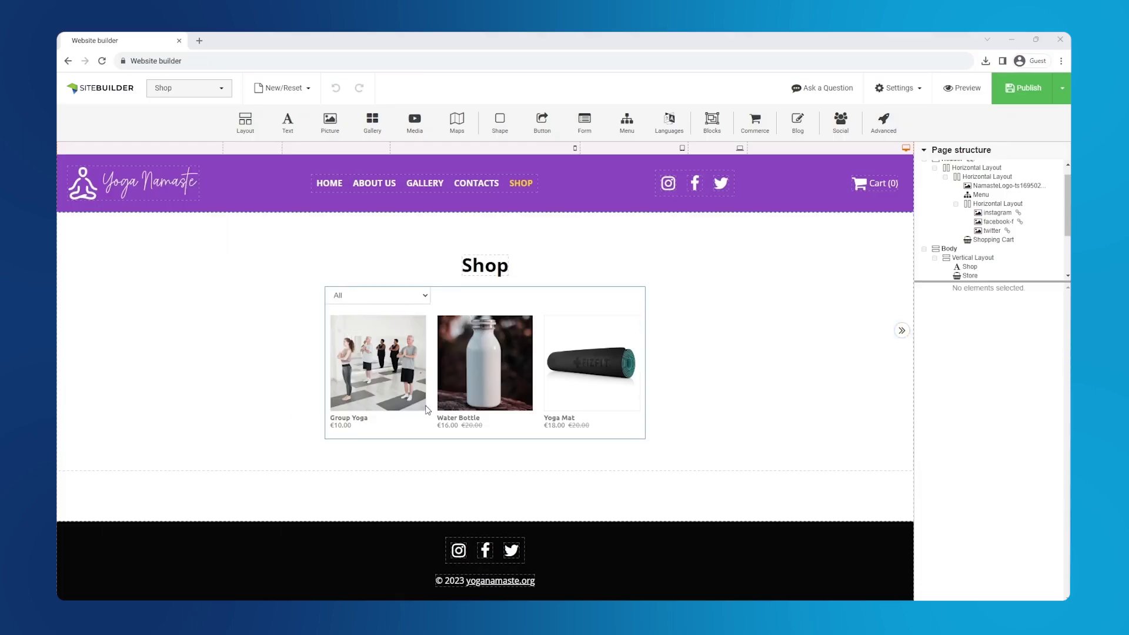
Turn on stock-controlled sales with shown stock amounts and low-stock e-mail alerts at limit 3
click(428, 410)
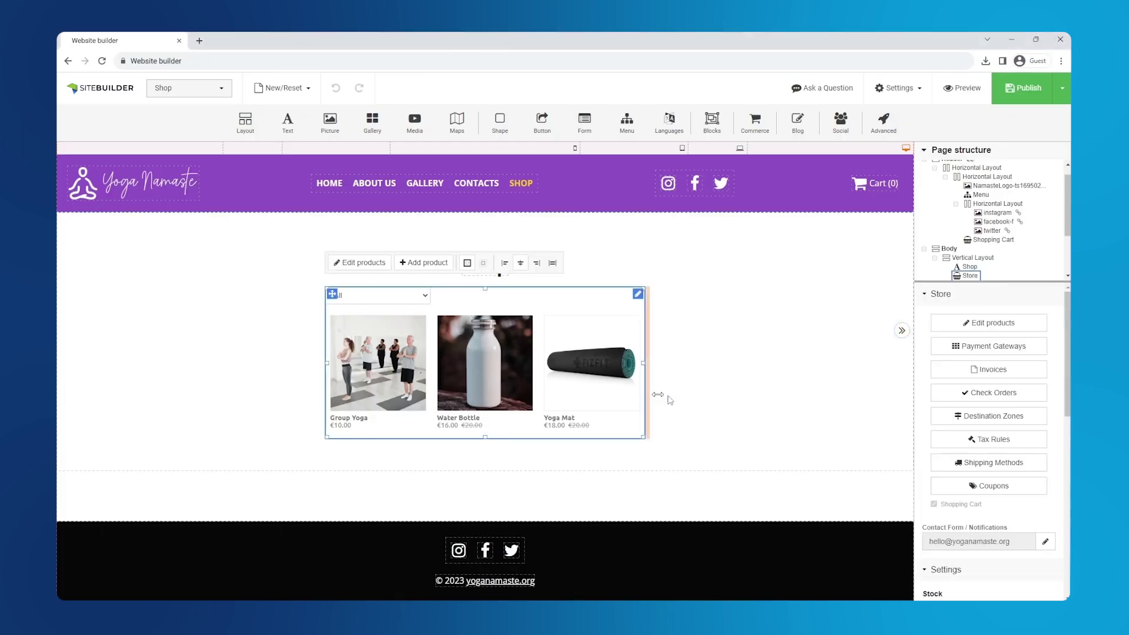
scroll(988, 391, down, 3)
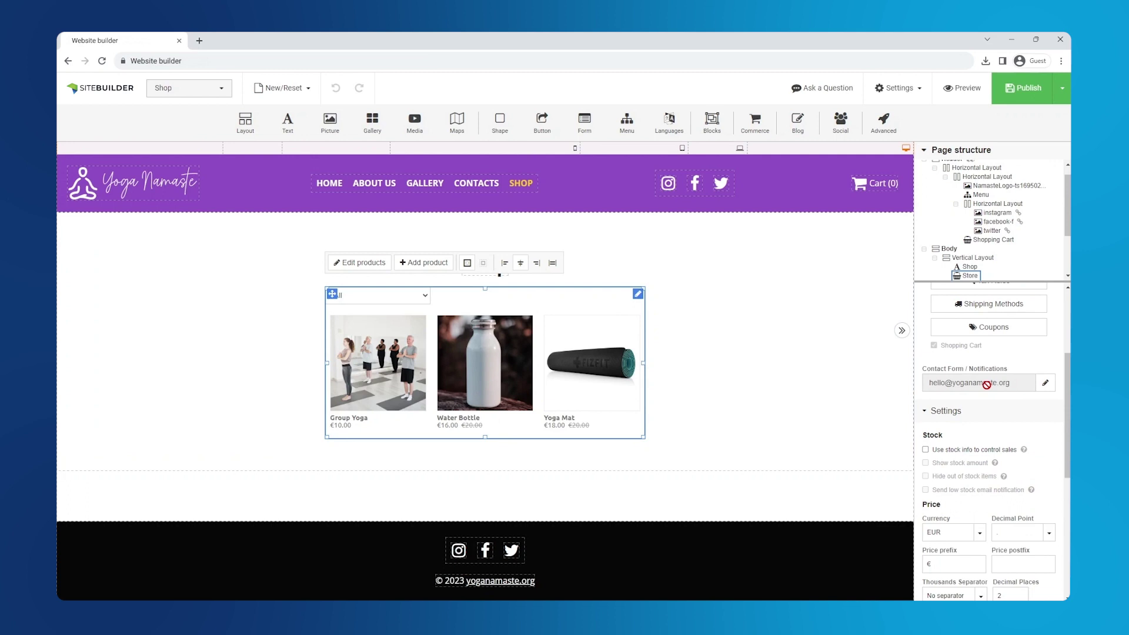
click(925, 450)
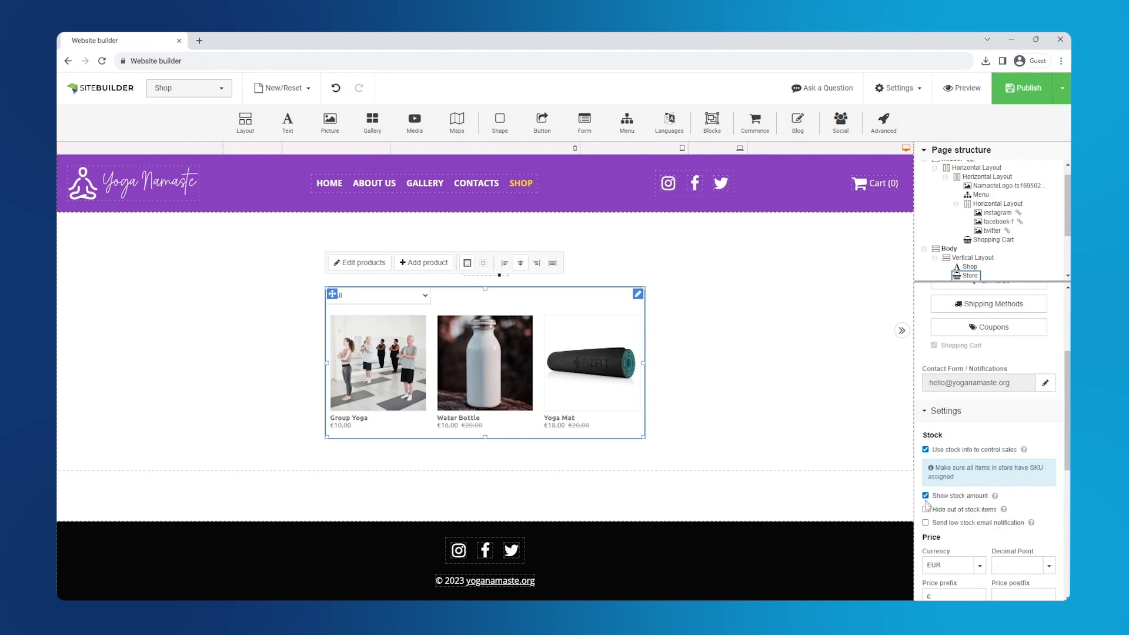
click(925, 522)
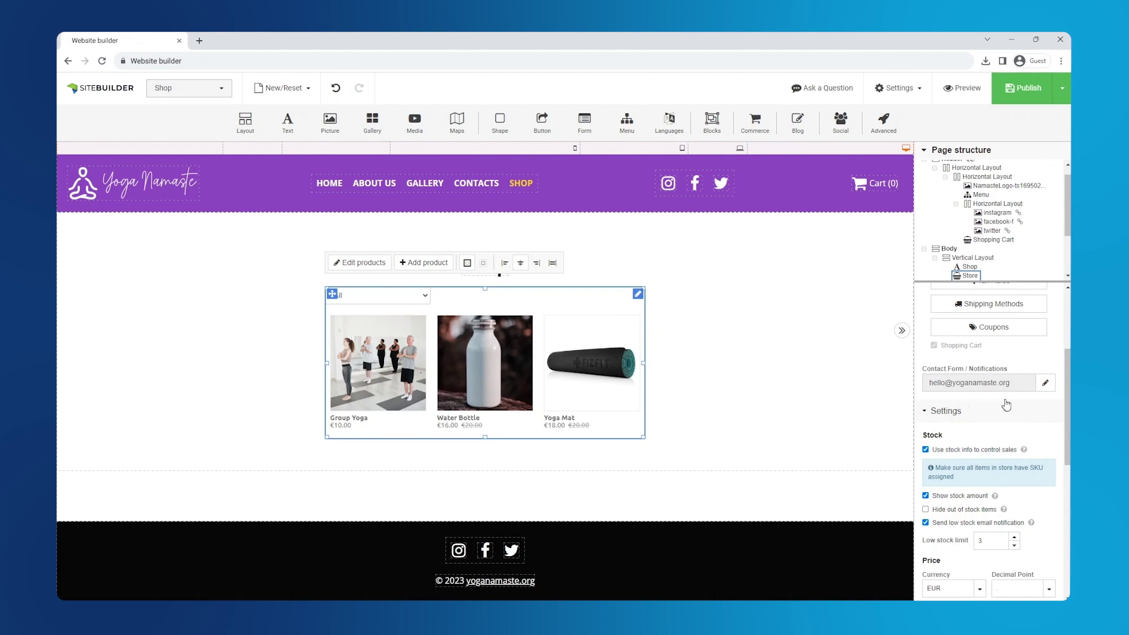
scroll(982, 438, up, 3)
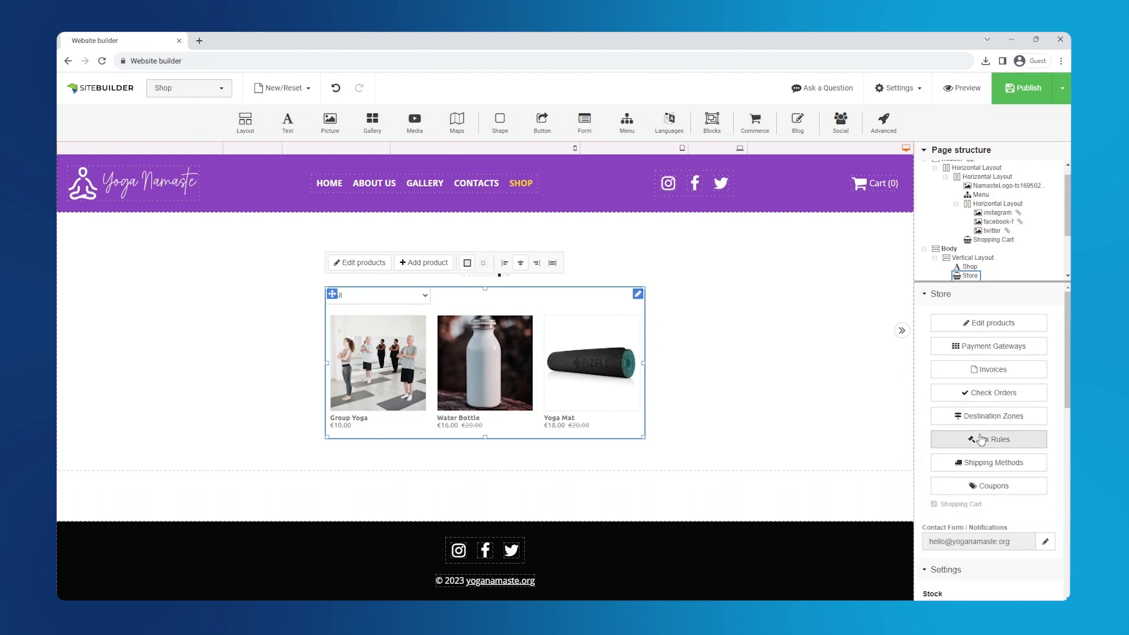
click(979, 325)
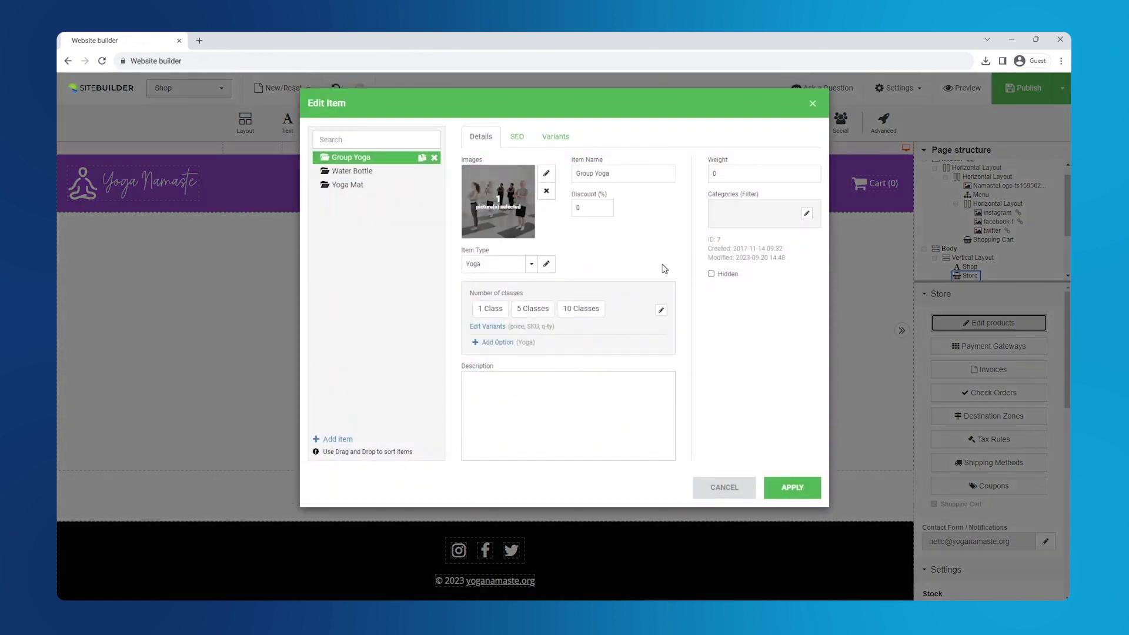
Give the Group Yoga class variants SKUs and a stock quantity of 999 each
click(546, 138)
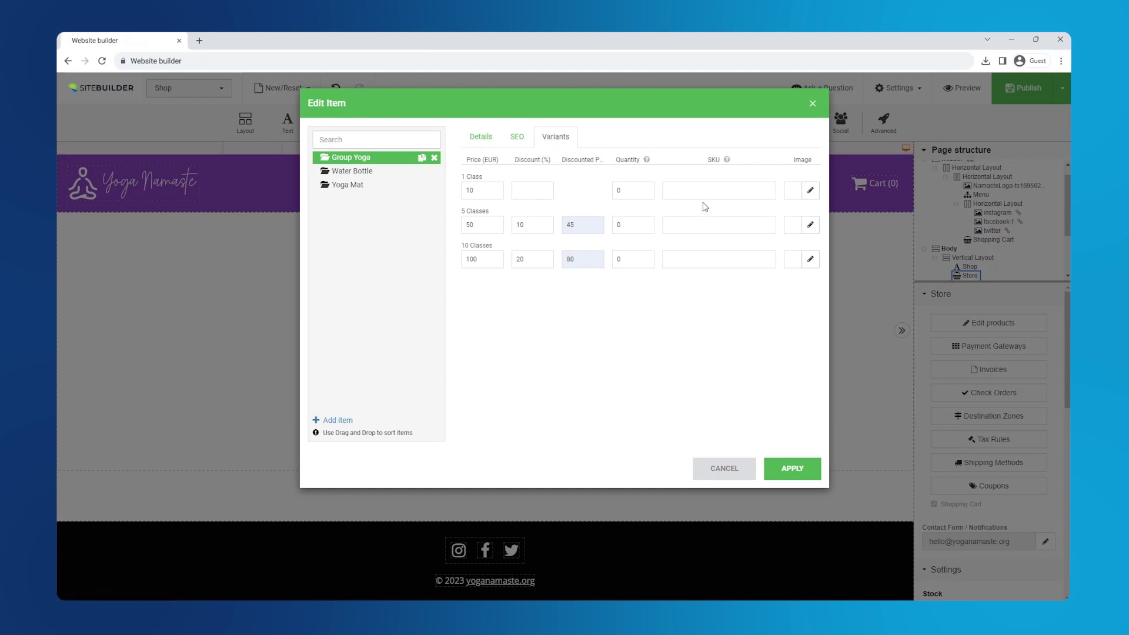
click(719, 189)
text(1)
click(699, 225)
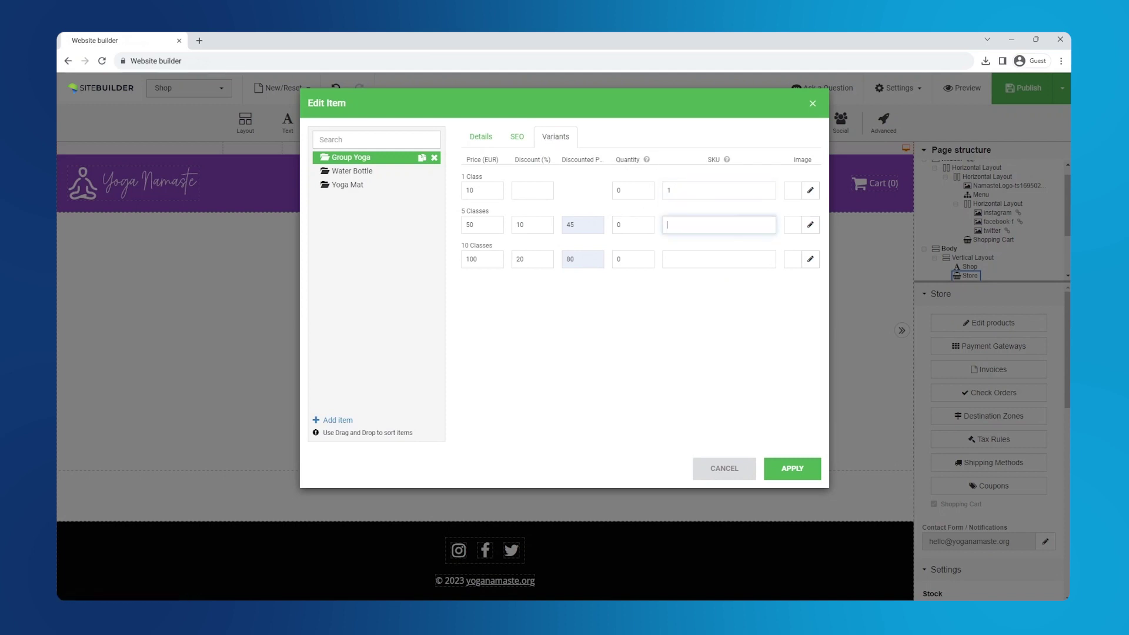
click(700, 259)
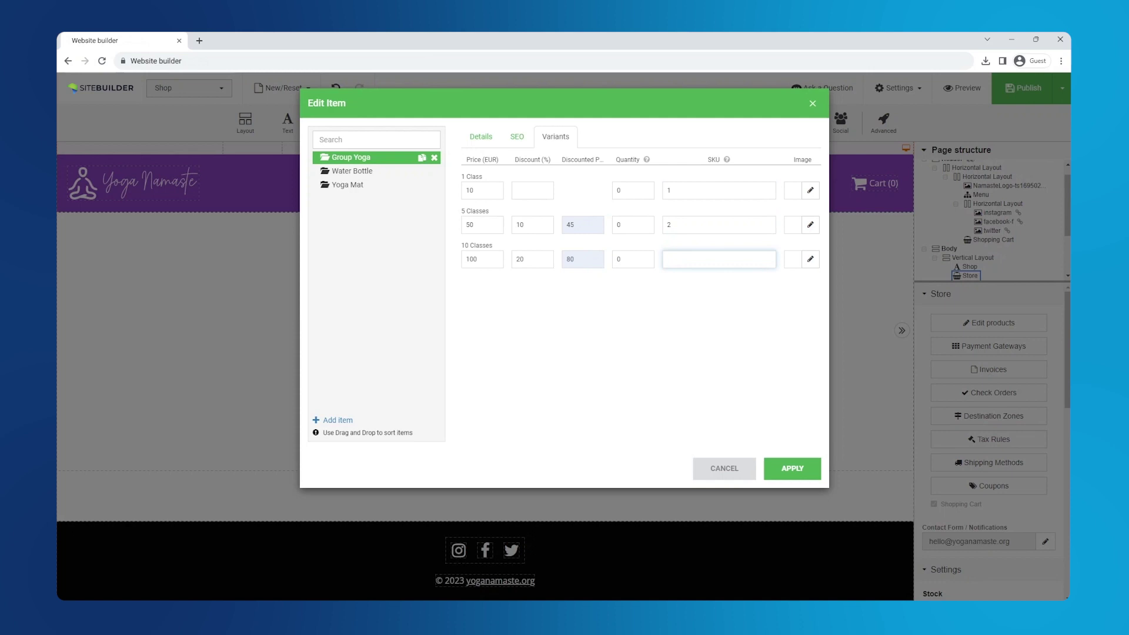
click(633, 192)
text(999)
click(633, 225)
text(999)
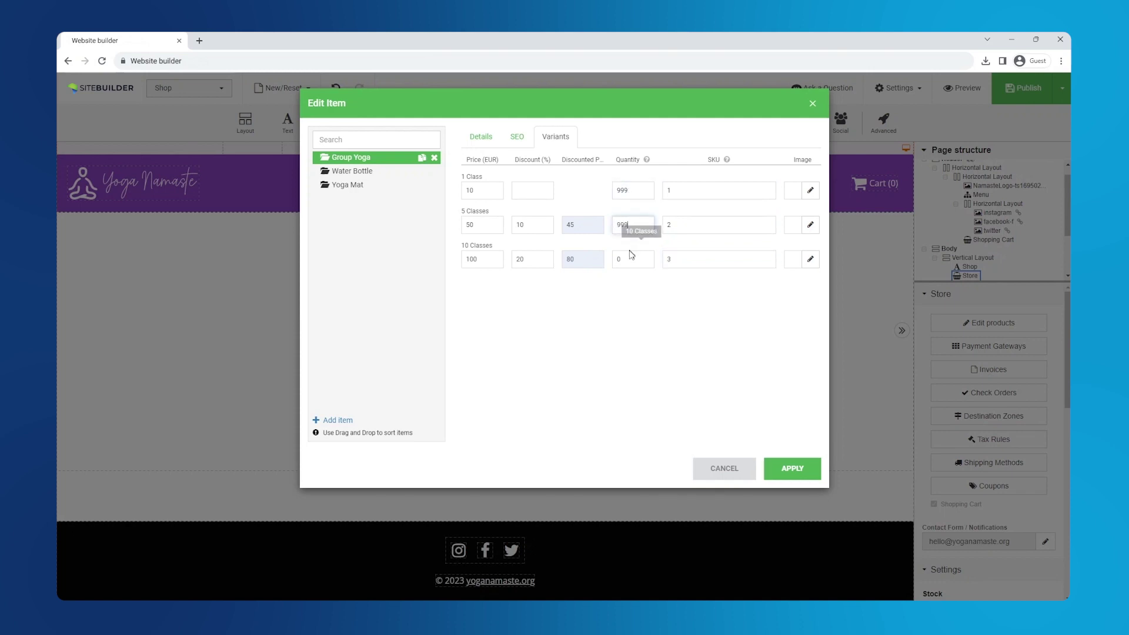
click(631, 259)
text(999)
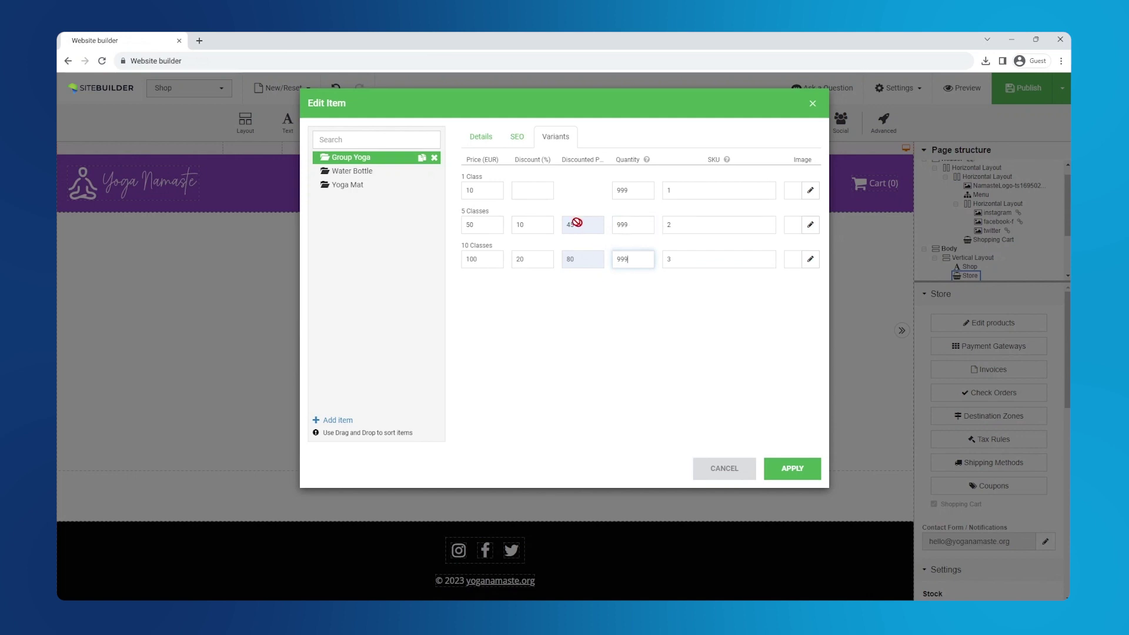
Set Water Bottle stock to White 10 and Black 8, with variant SKUs
click(385, 172)
click(632, 190)
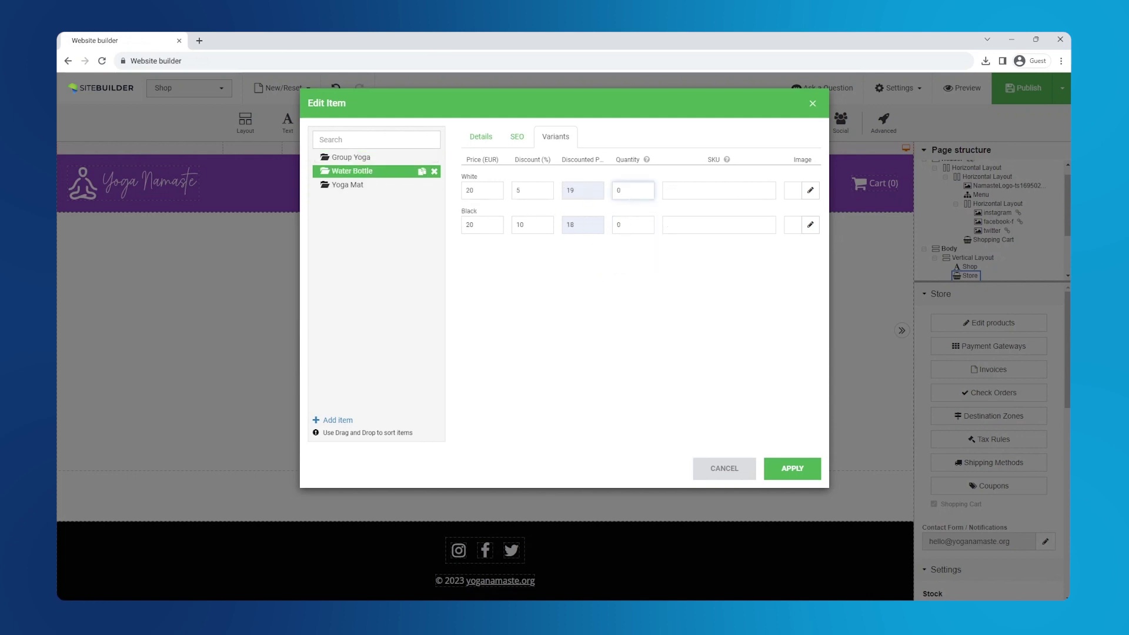
text(10)
click(633, 225)
text(8)
click(719, 190)
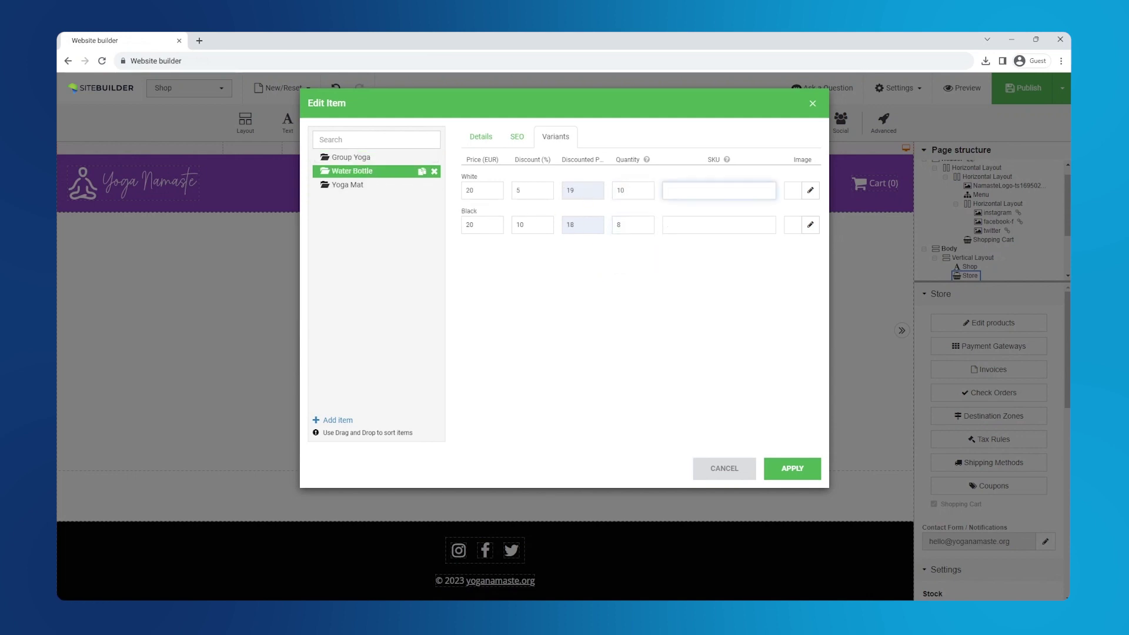
text(4)
click(719, 225)
Give the Yoga Mat SKU 6 and quantity 7, and apply the product changes
click(372, 188)
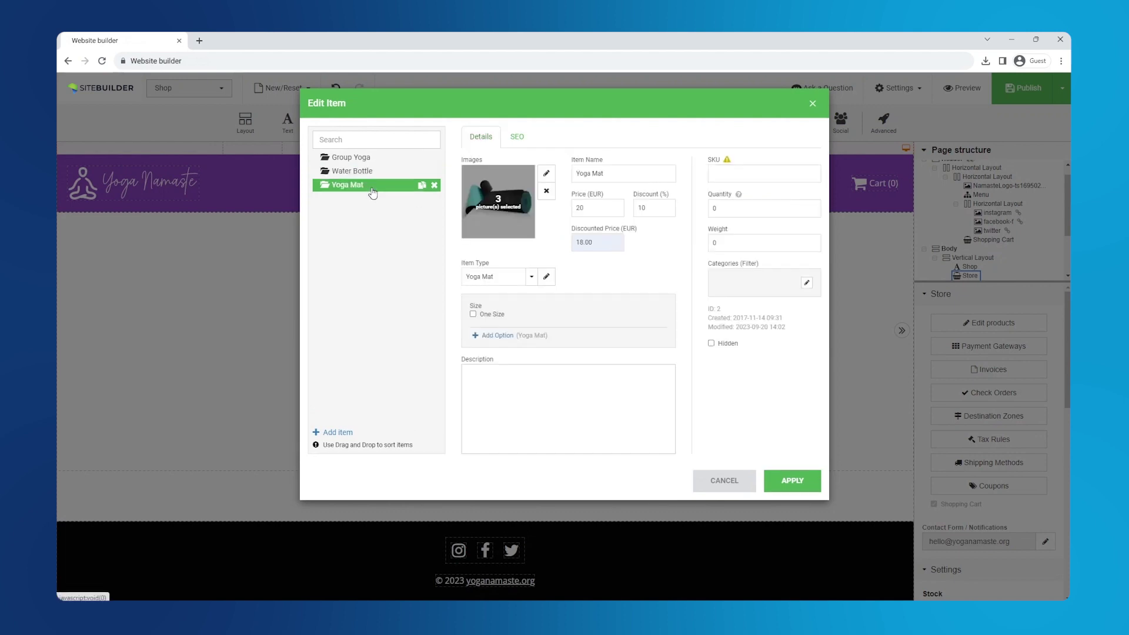
click(764, 174)
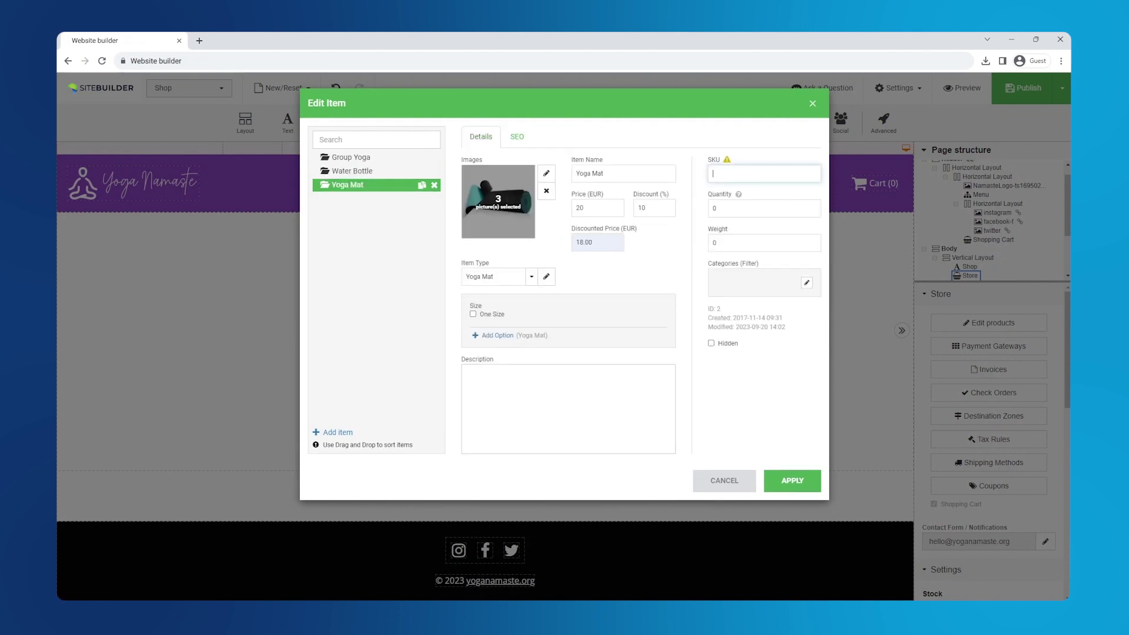
text(6)
key(Tab)
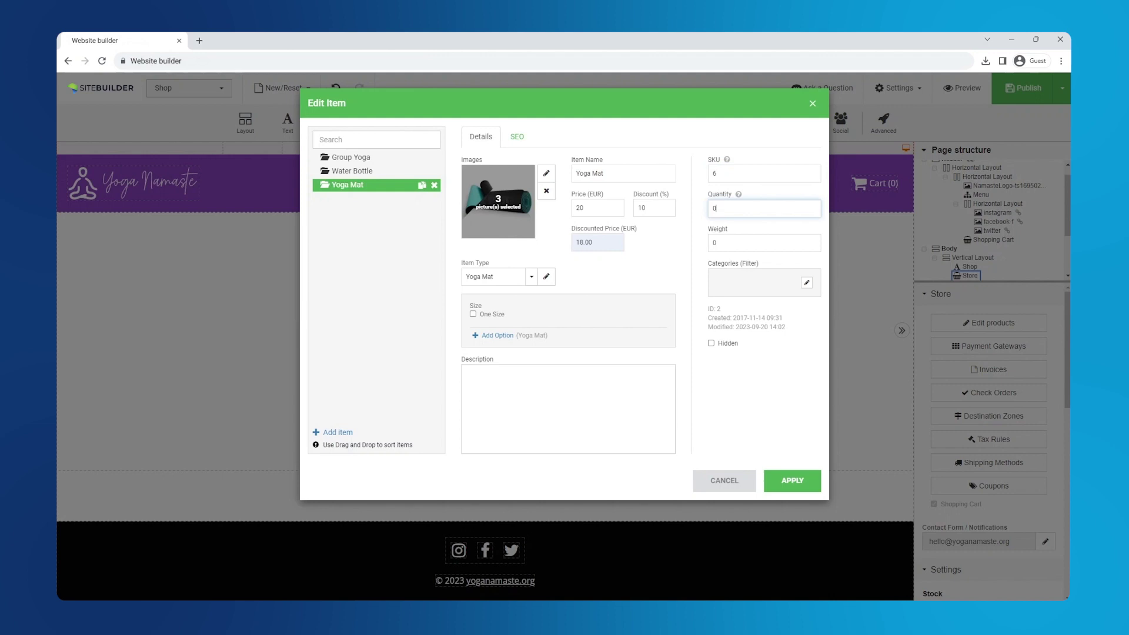
click(799, 480)
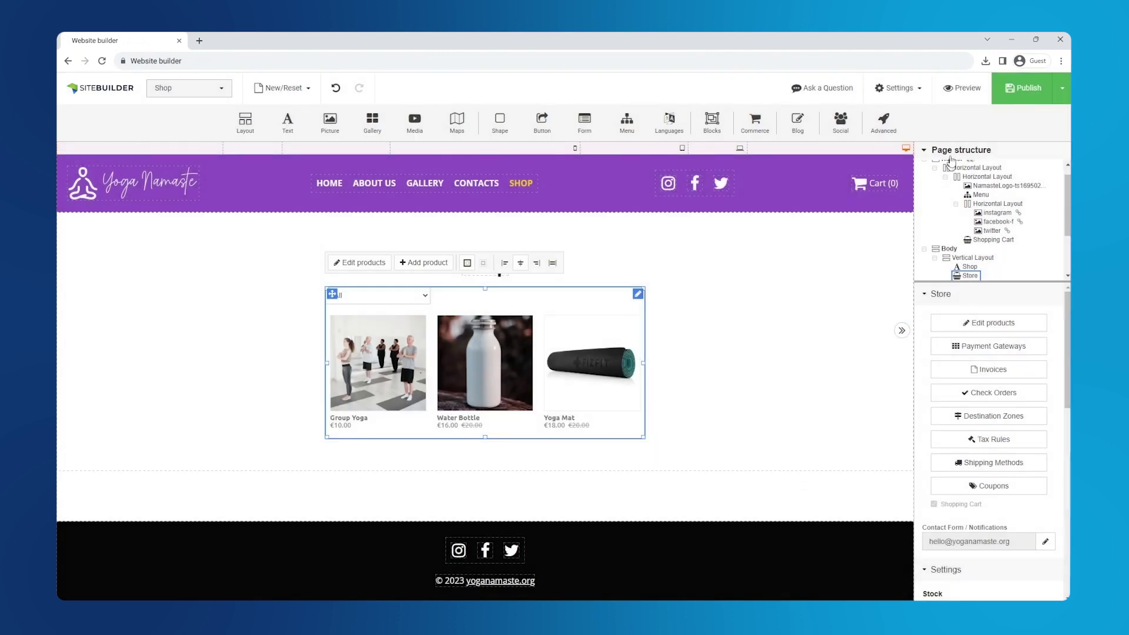
Preview the Yoga Mat and Water Bottle product pages, then bring up the Invoices settings
click(949, 88)
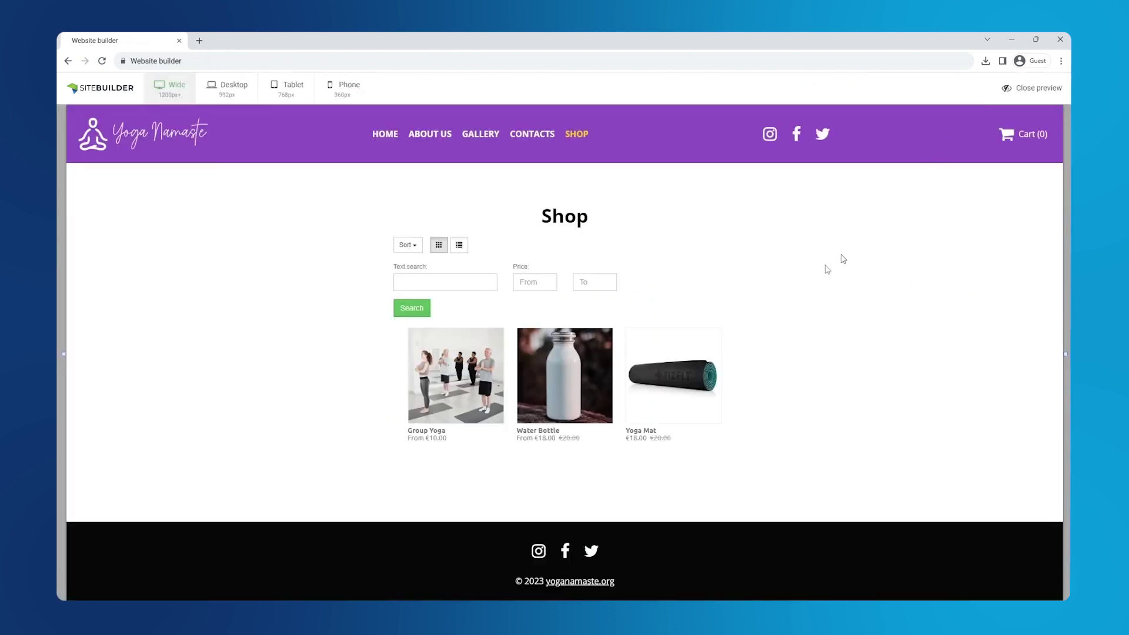
click(658, 387)
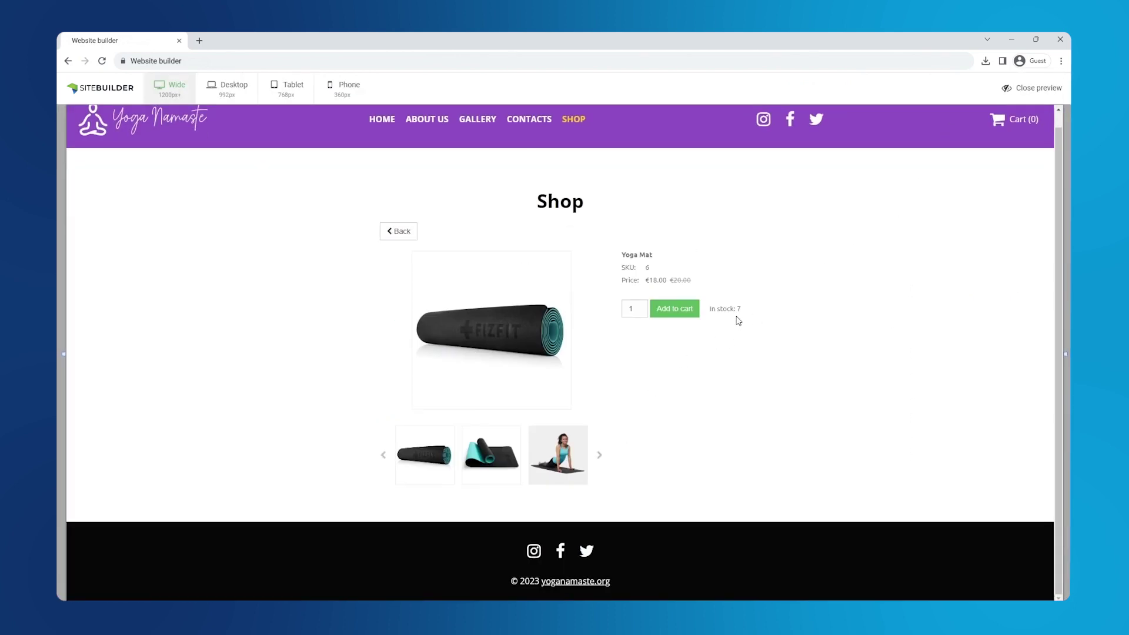
click(402, 233)
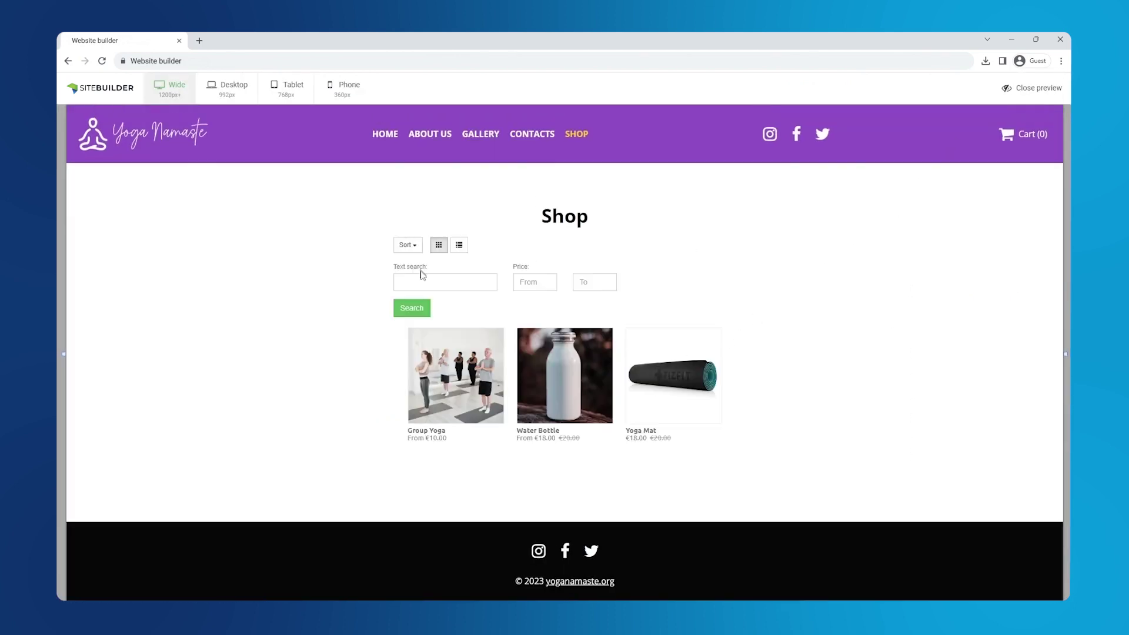
click(538, 368)
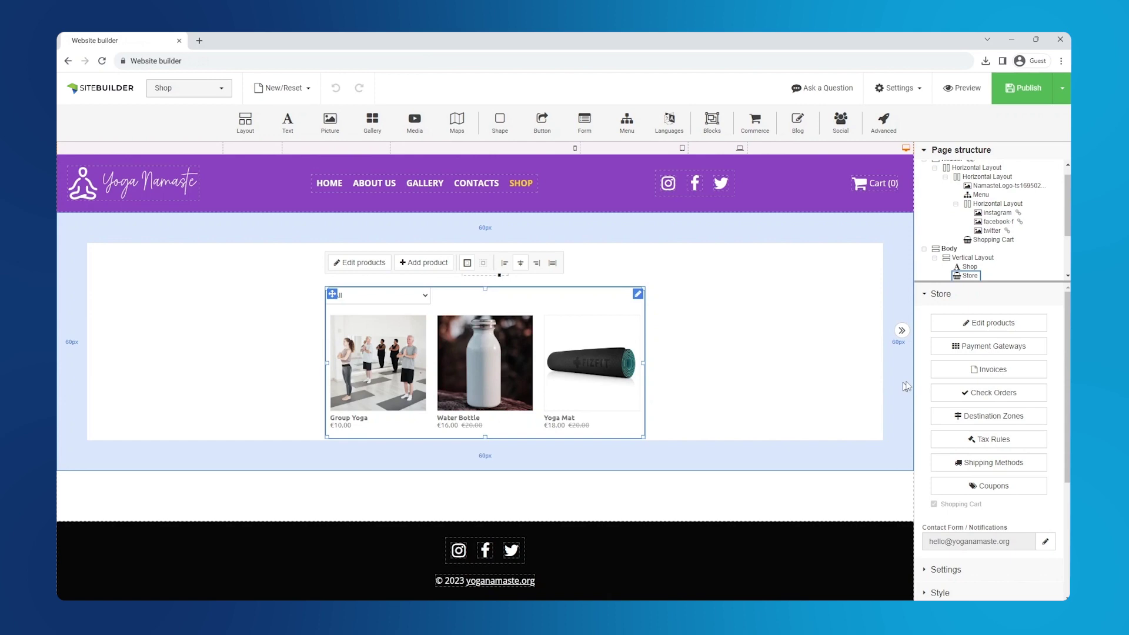
click(987, 373)
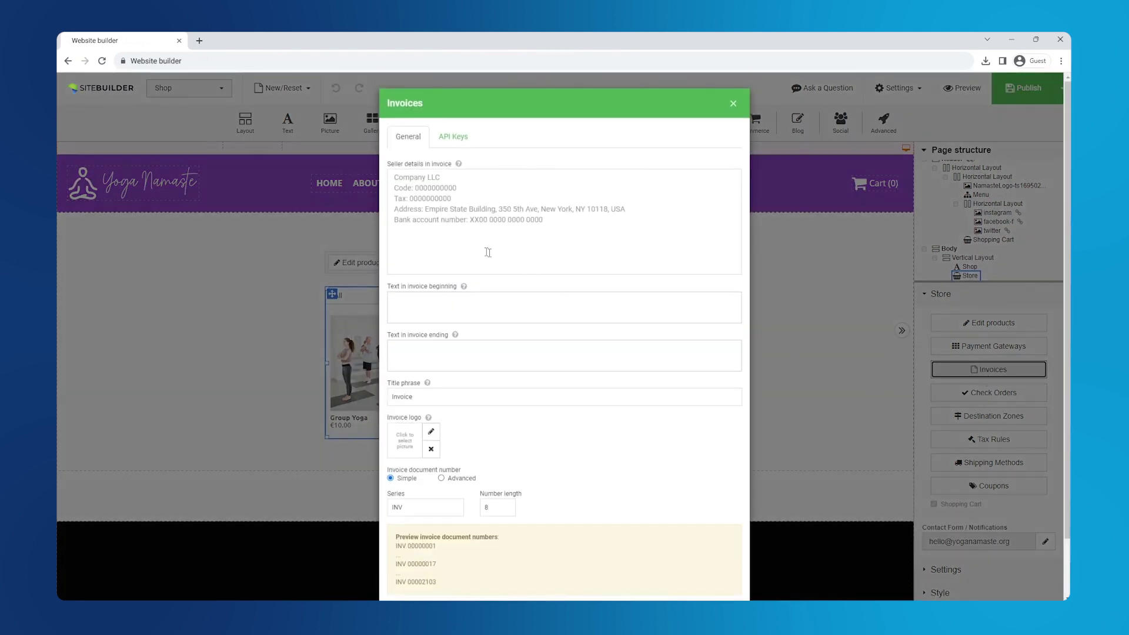
Give invoices the pasted seller details, title Yoga-Namaste-Invoice and number length 4
click(488, 251)
key(ctrl+v)
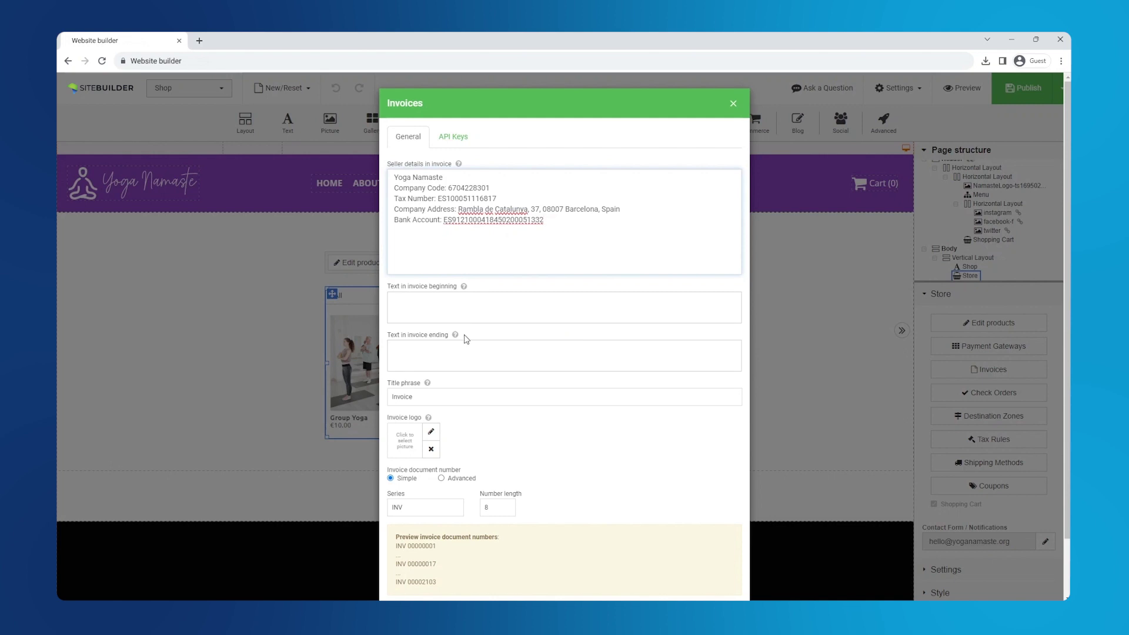
click(390, 397)
text(Yoga-Nama)
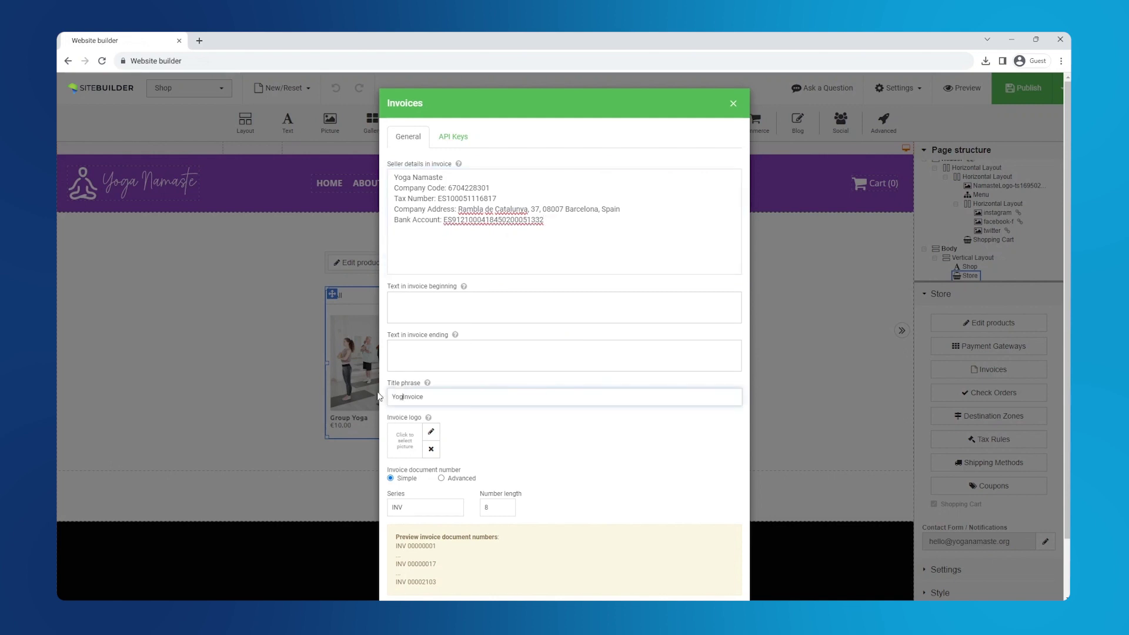
text(ste-)
scroll(430, 510, down, 2)
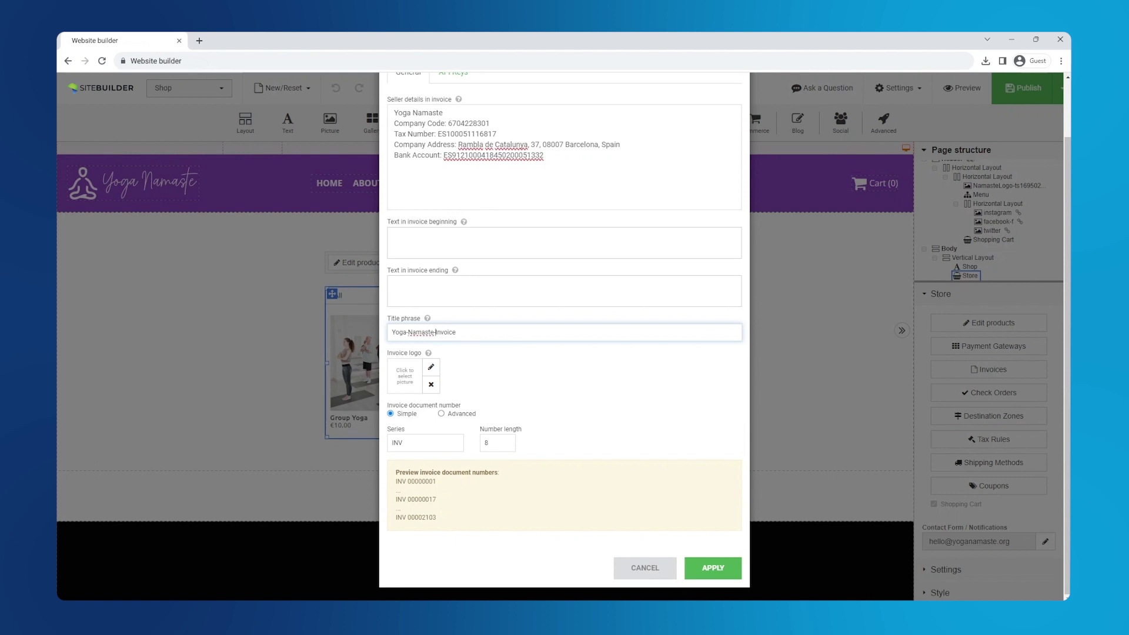
click(490, 443)
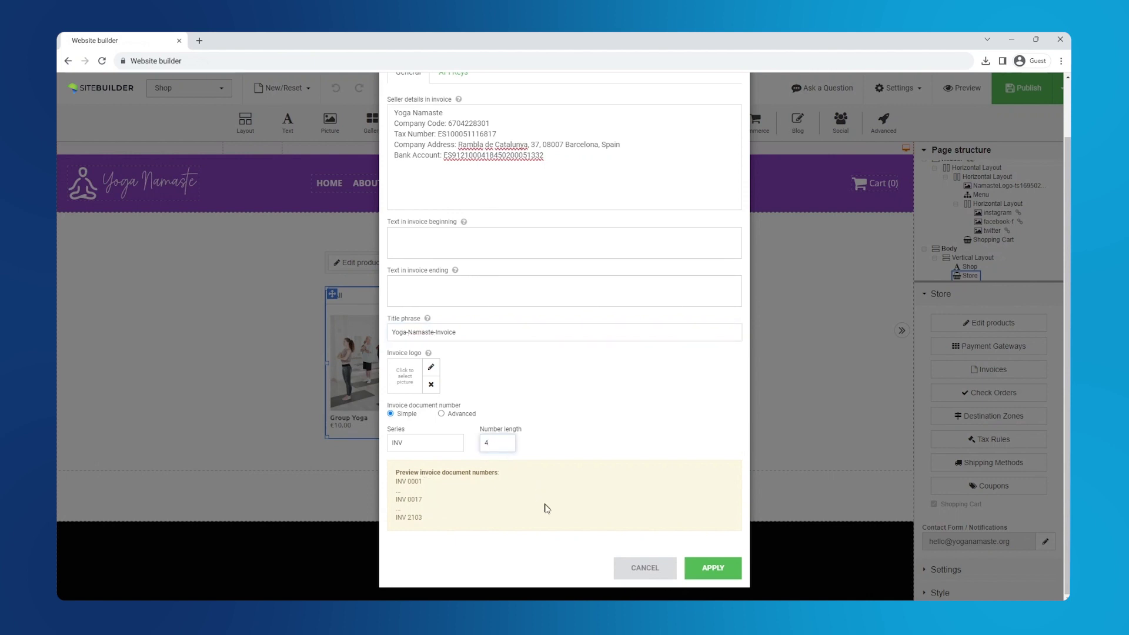
click(719, 573)
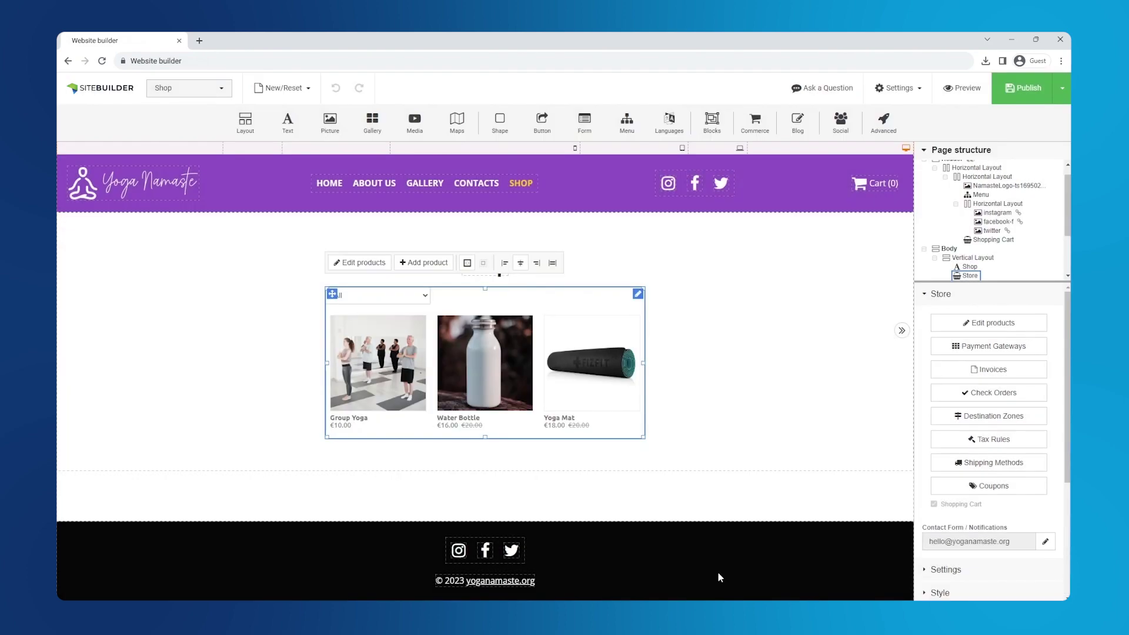
Replace the example PayPal address with the shop's business e-mail
click(965, 351)
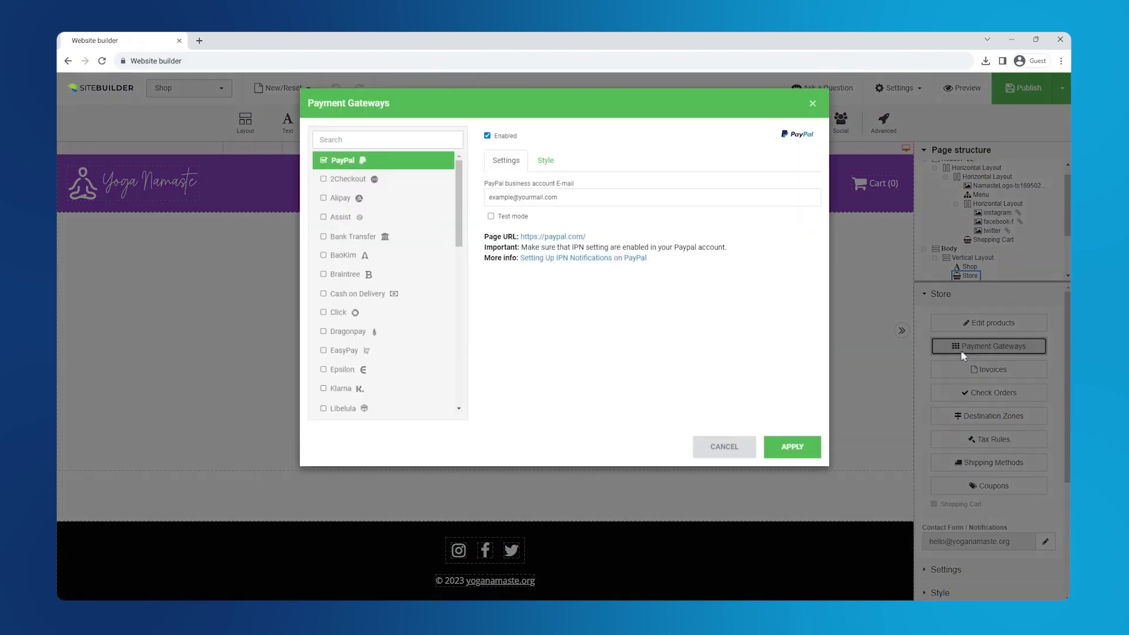
click(552, 198)
key(ctrl+a)
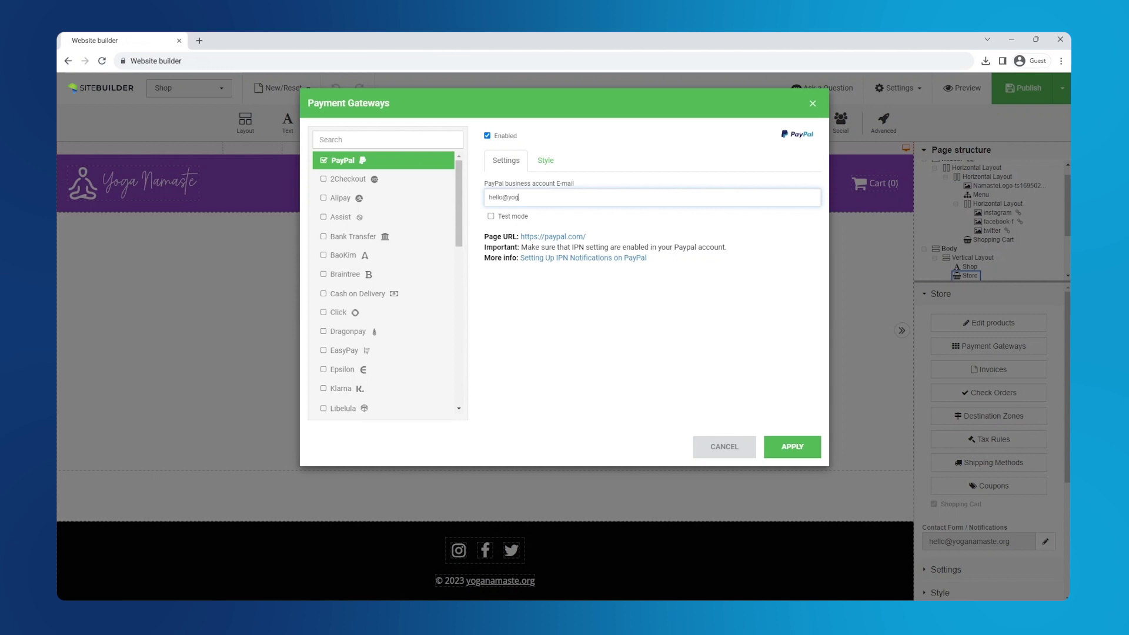
Find and enable Cash on Delivery, editing its order confirmation message
click(376, 140)
text(cash)
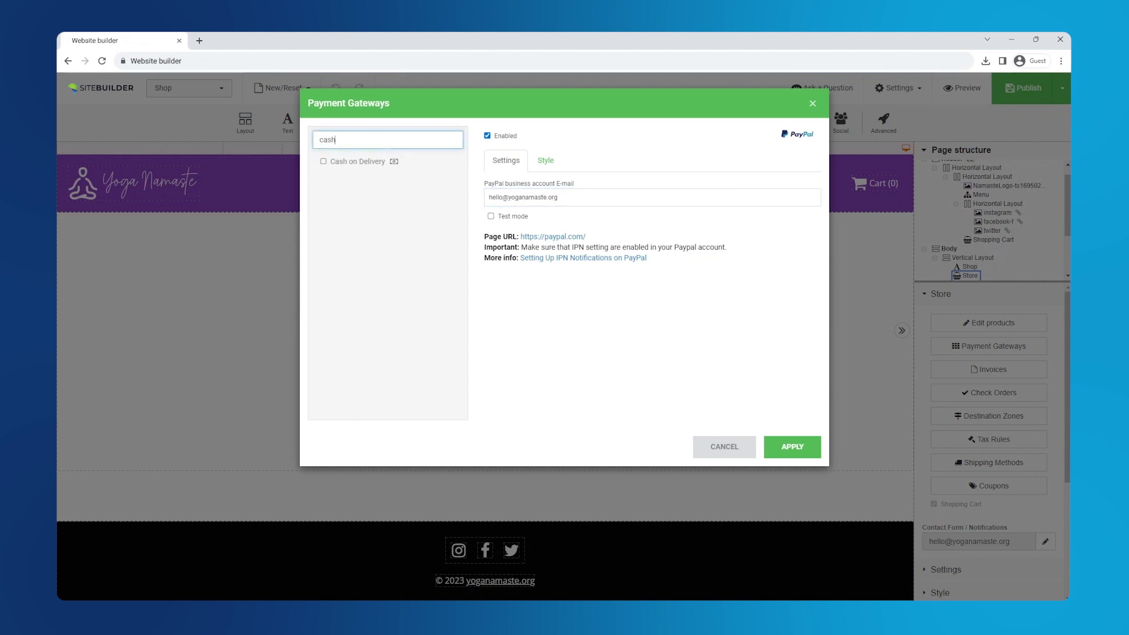
click(325, 162)
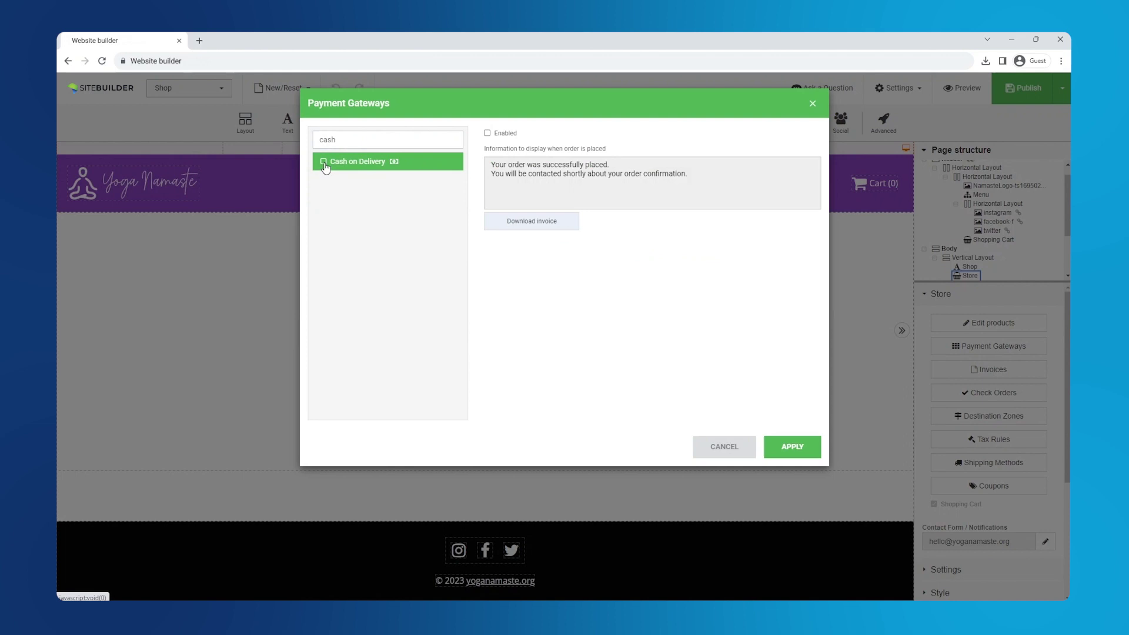
click(487, 133)
click(613, 164)
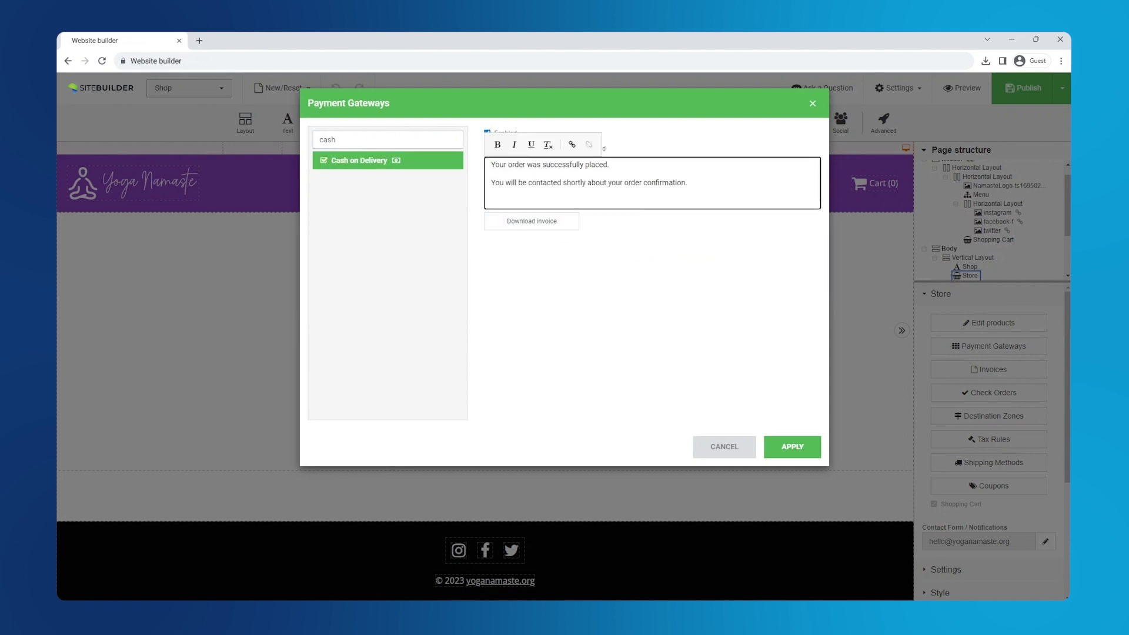
Enable Bank Transfer with its order message and apply the payment gateway settings
double_click(327, 139)
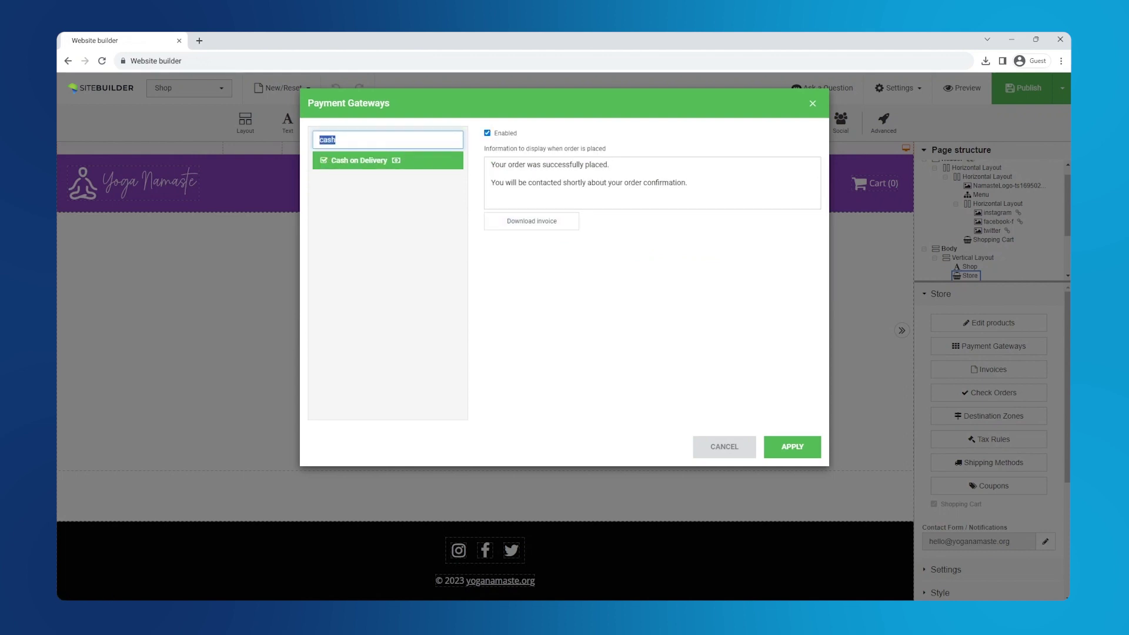
key(BackSpace)
text(bank)
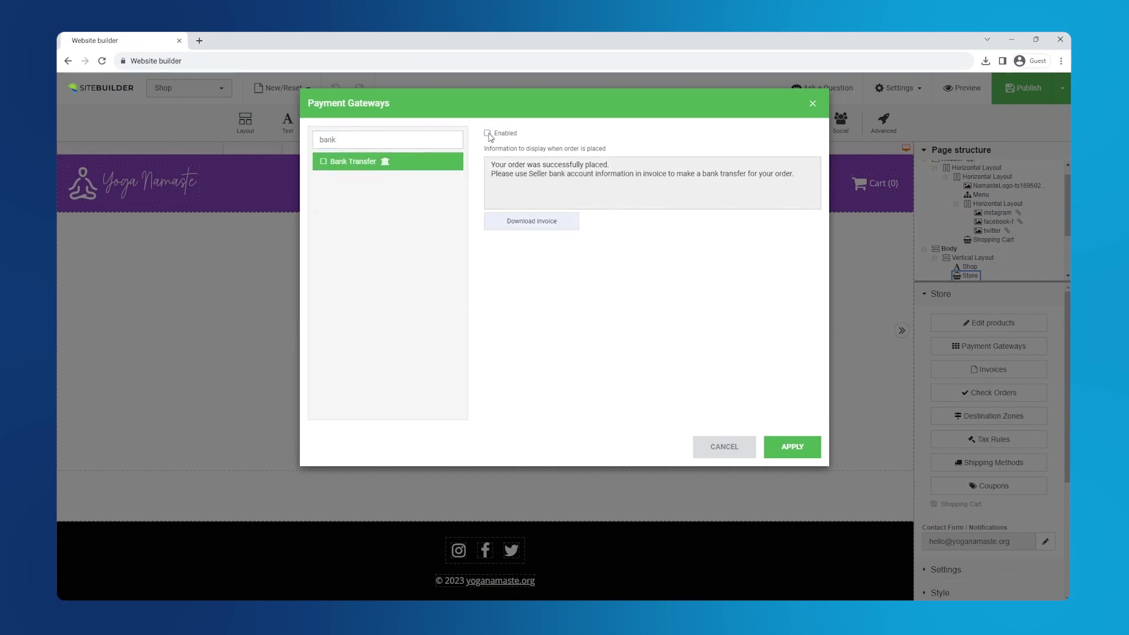
click(488, 133)
click(609, 159)
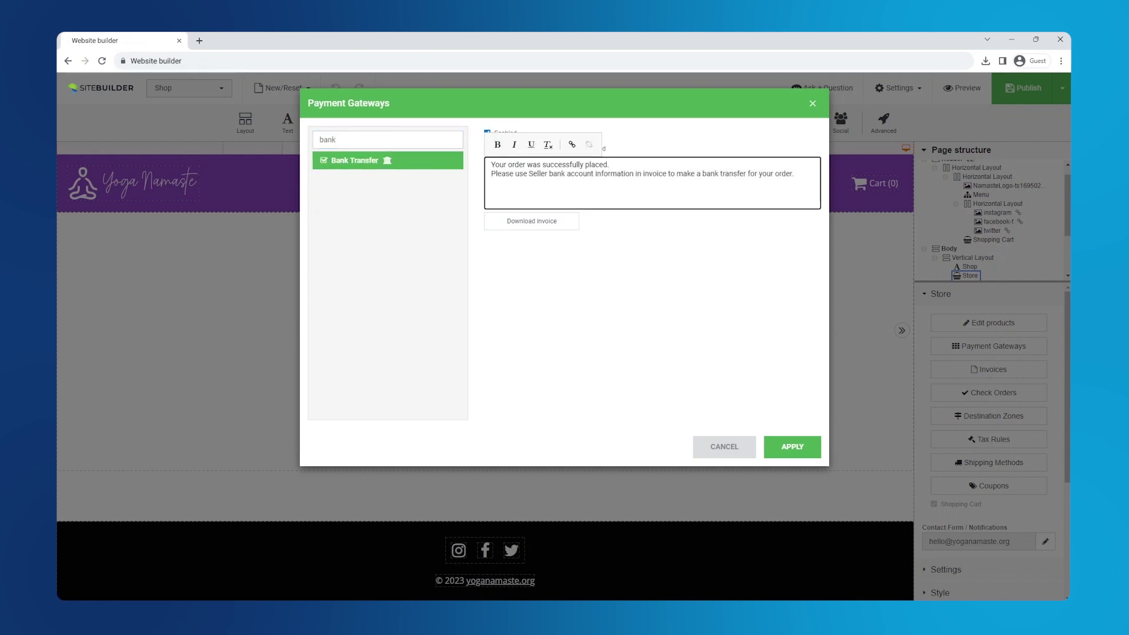
double_click(387, 140)
key(BackSpace)
scroll(463, 247, down, 5)
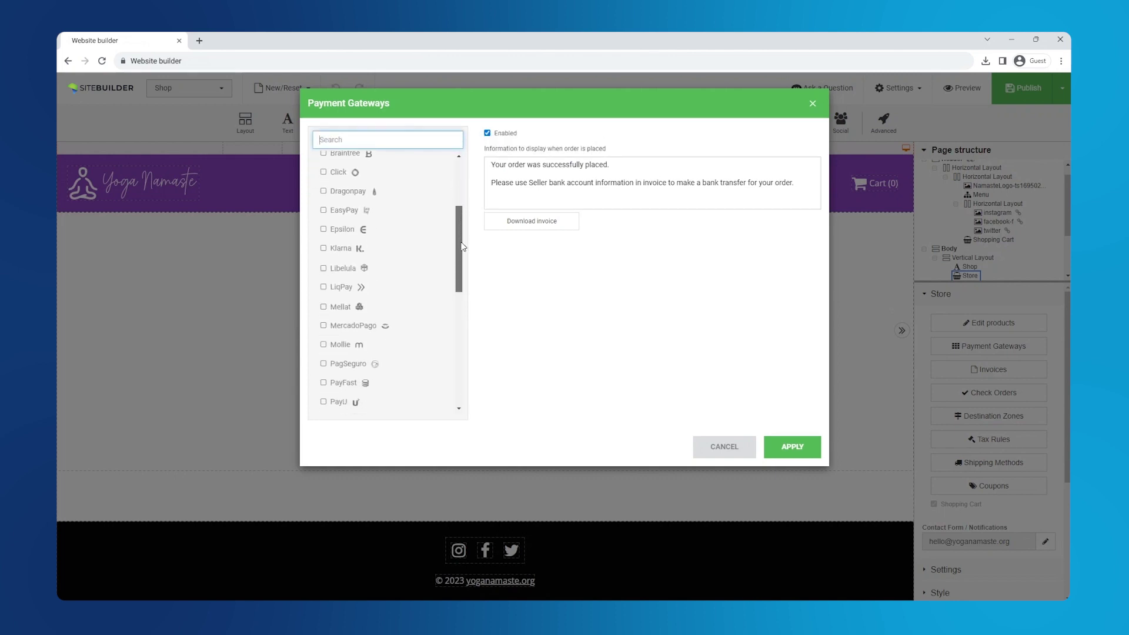
drag(463, 247, 476, 187)
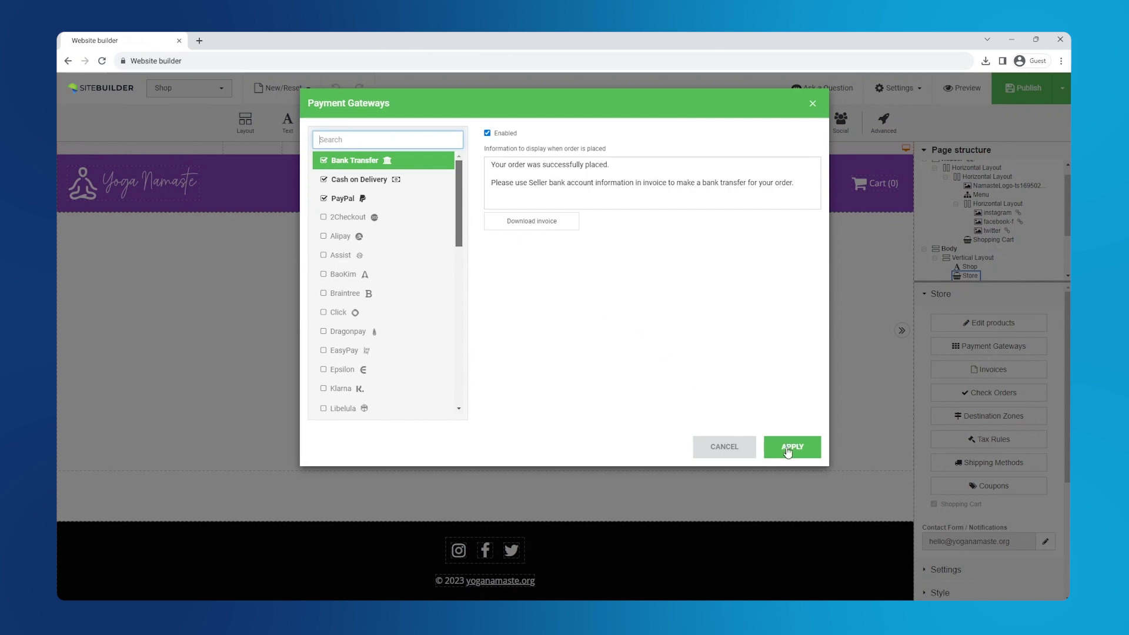
click(788, 450)
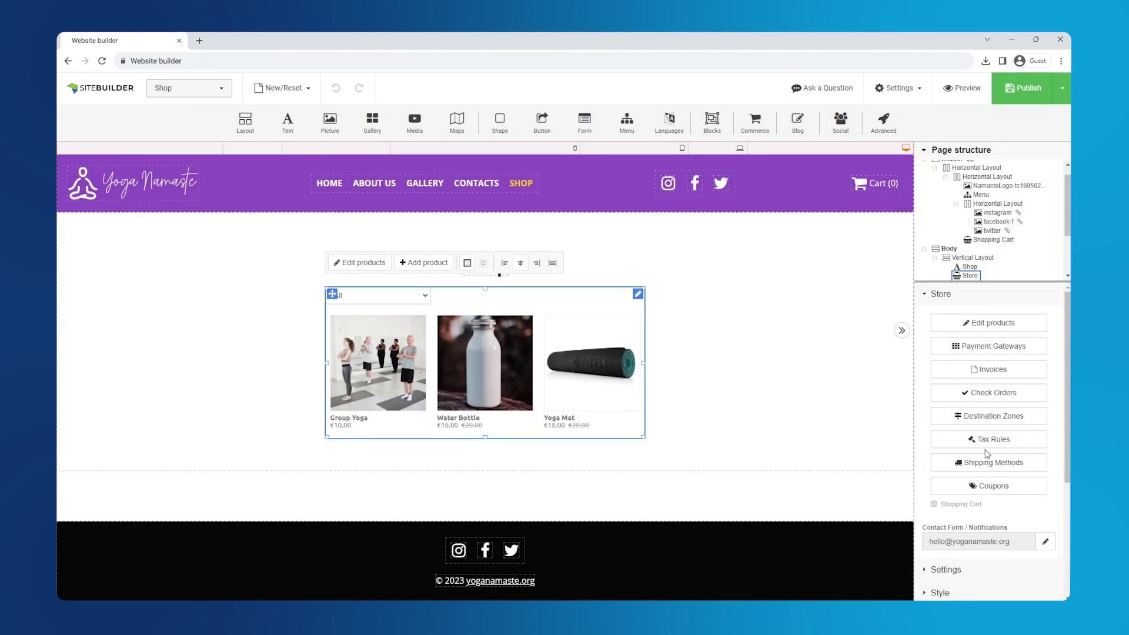
Create the store product categories Physical goods and Classes
mouse_move(1012, 98)
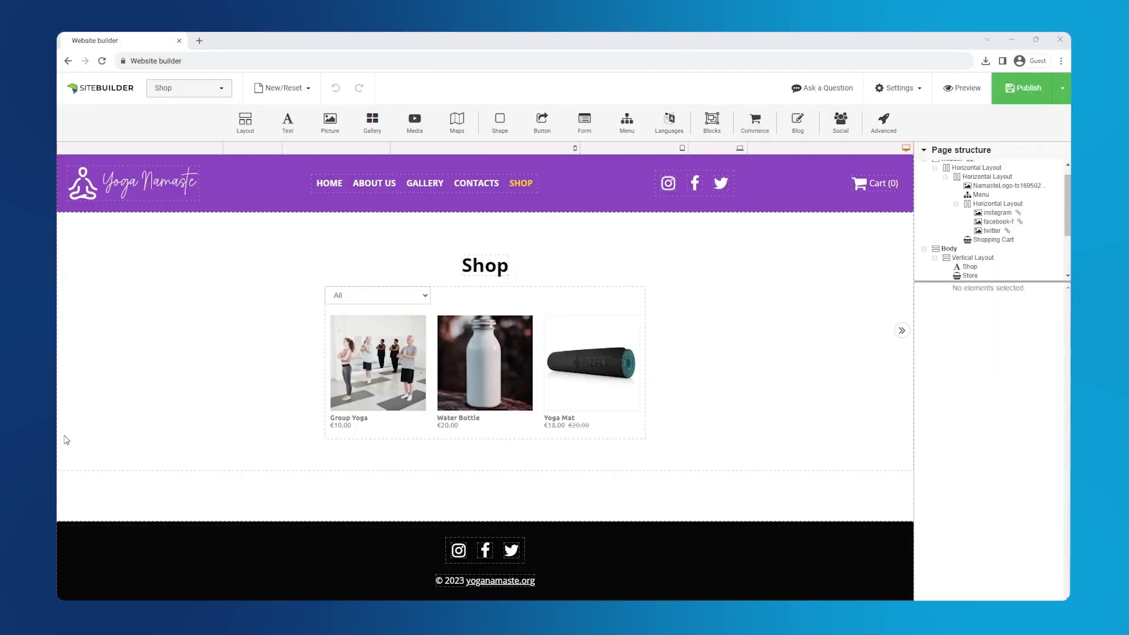
click(454, 419)
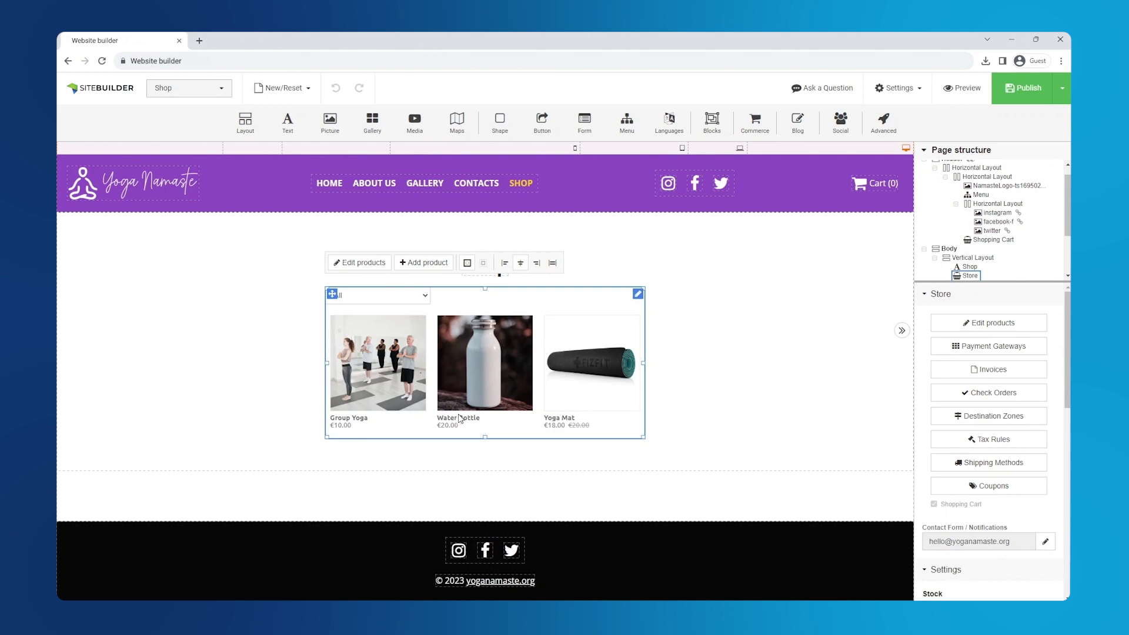
click(993, 328)
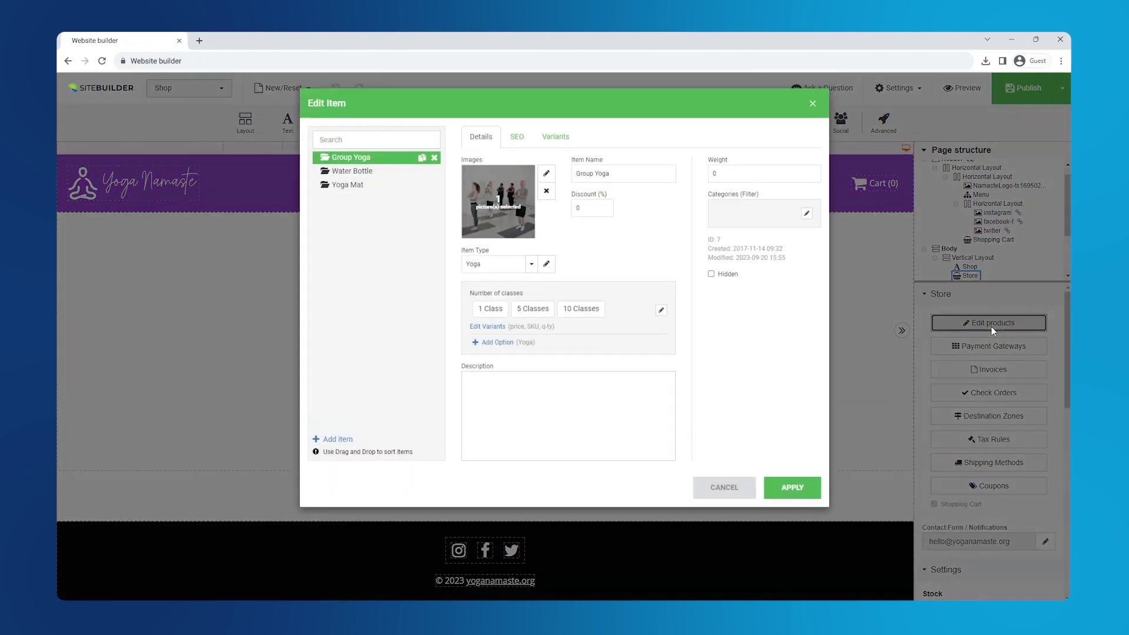
click(806, 216)
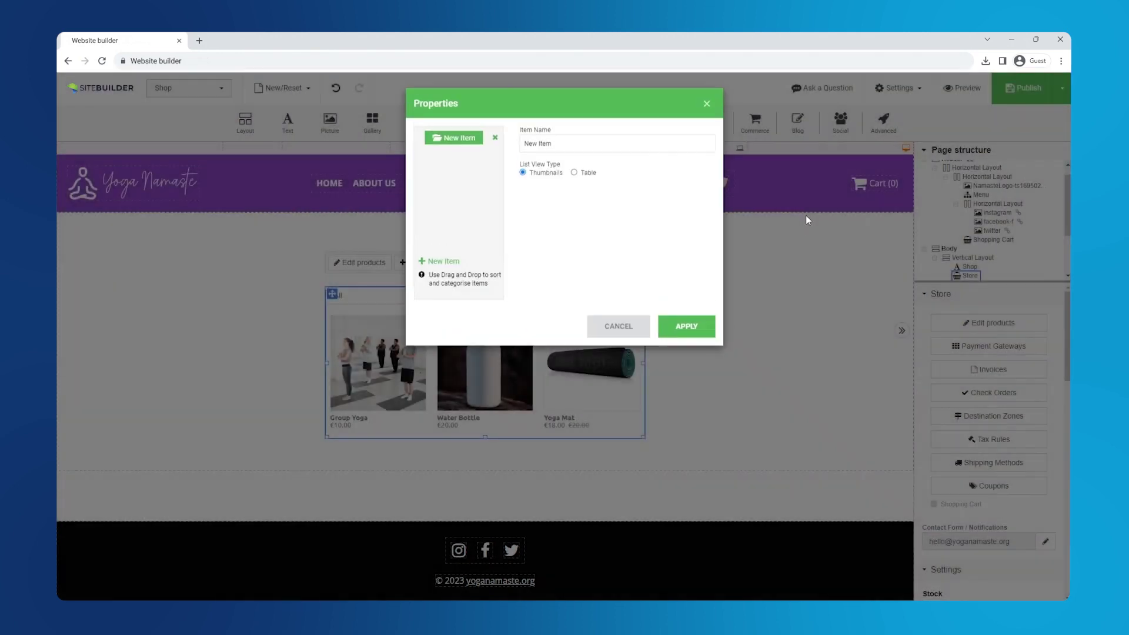
click(557, 147)
key(ctrl+a)
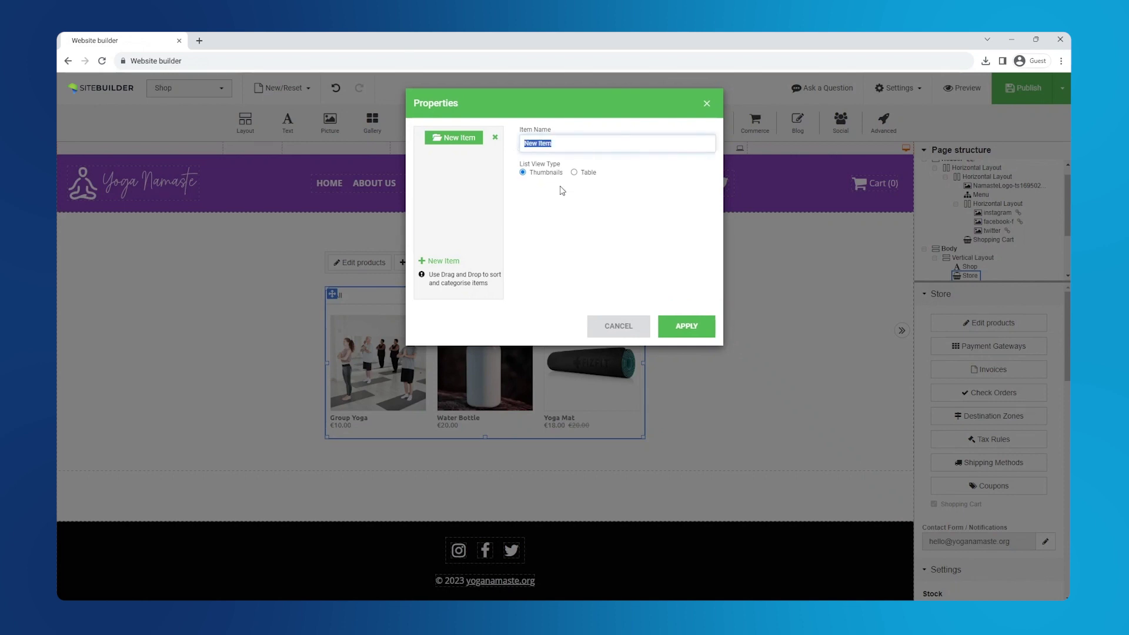
text(Physical goods)
click(443, 261)
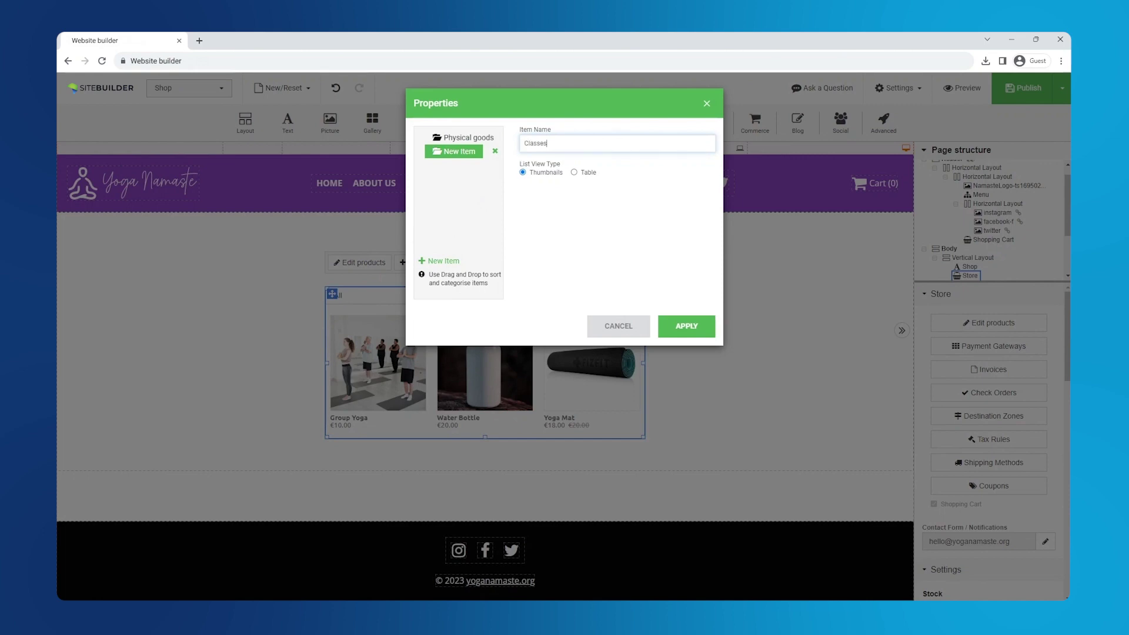
click(694, 327)
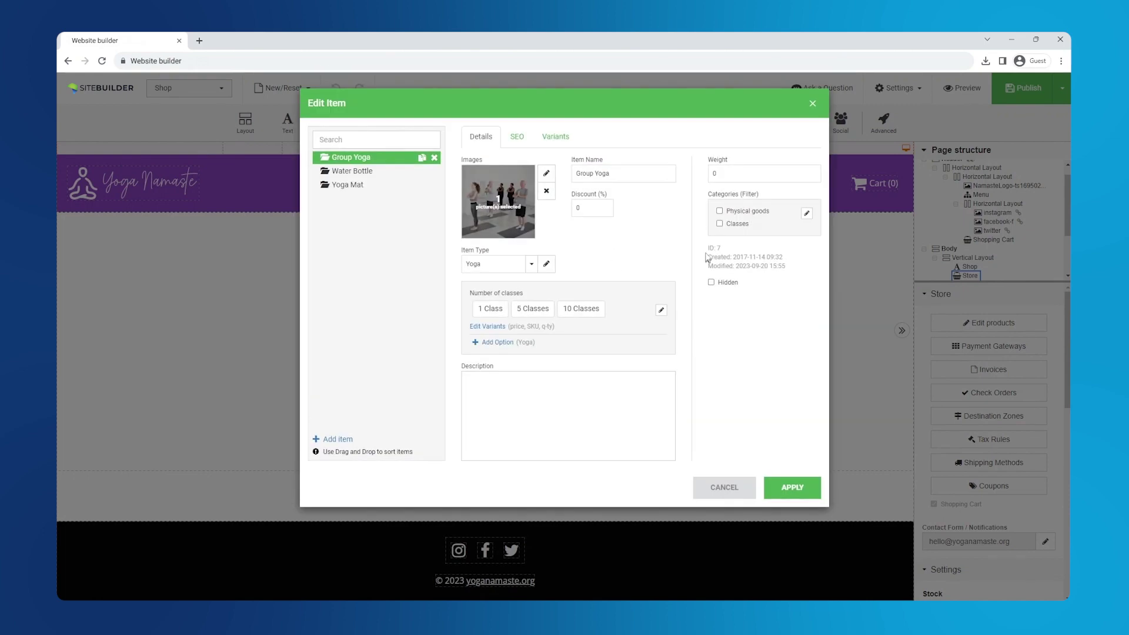
File the Water Bottle and Yoga Mat under Physical goods and apply
click(380, 174)
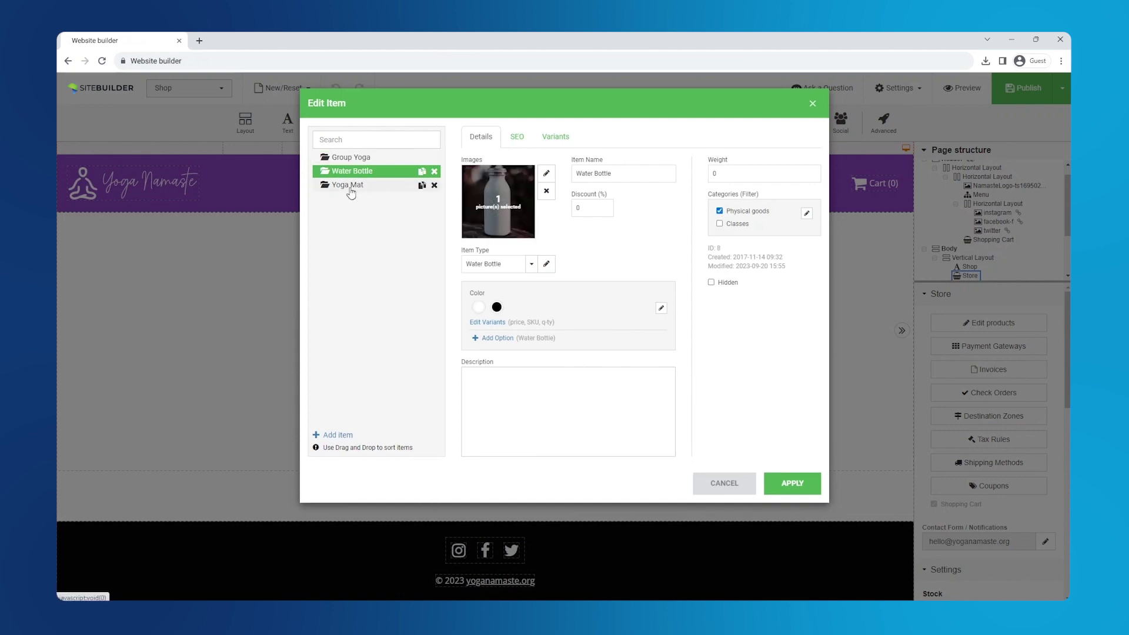
click(353, 187)
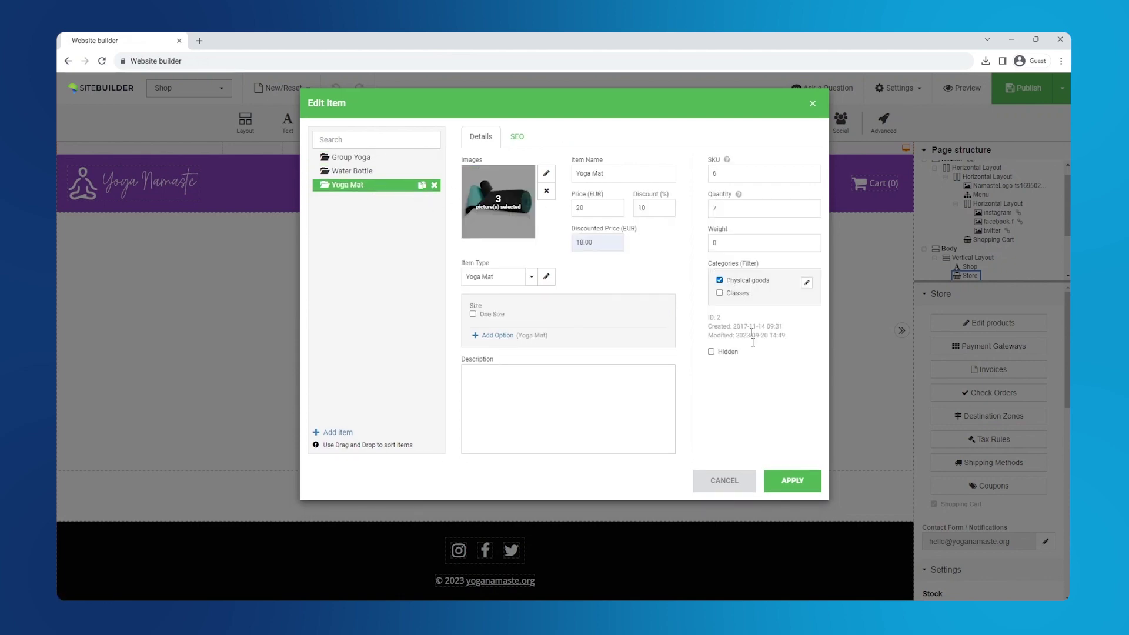
click(794, 480)
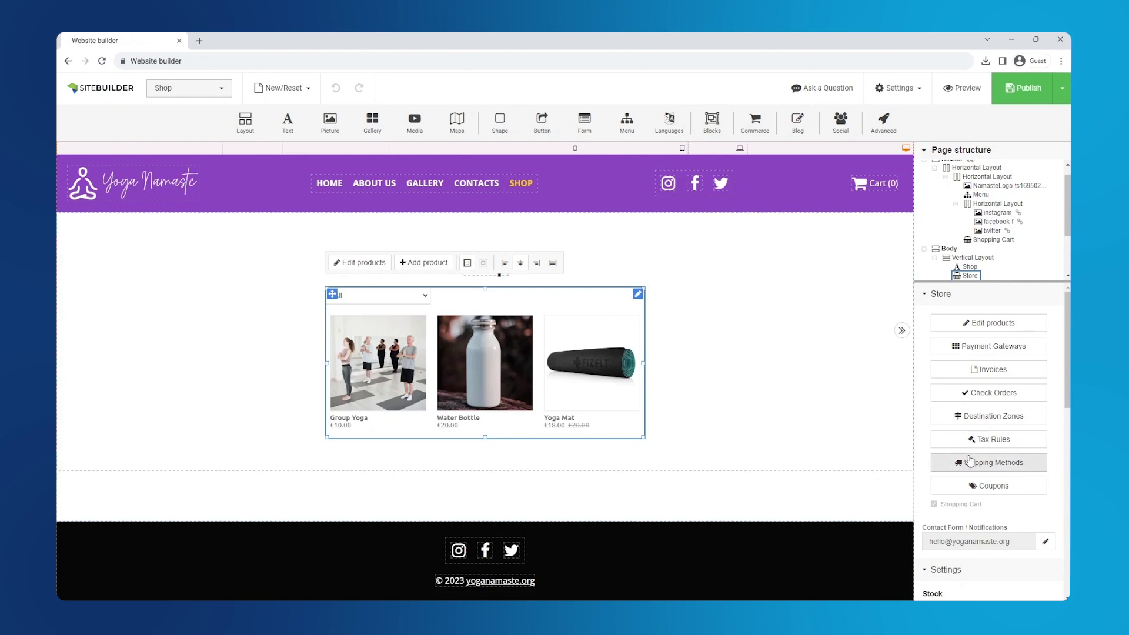
Show prices with Spain's 21% tax included, plus Add to cart, Buy Now and discount labels
scroll(971, 458, down, 5)
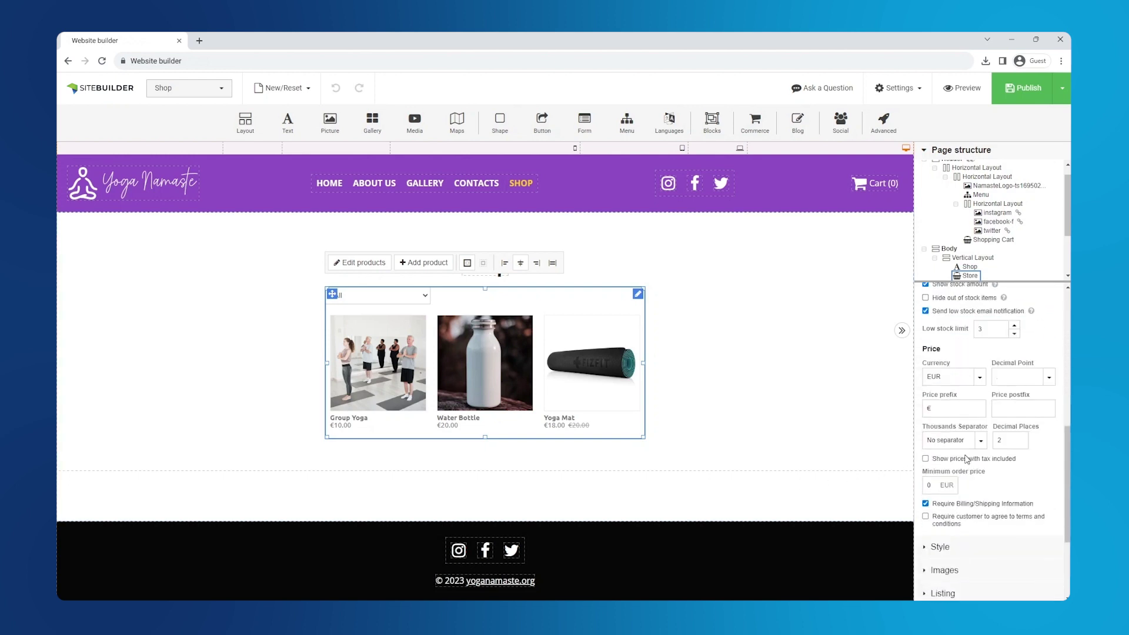
click(926, 460)
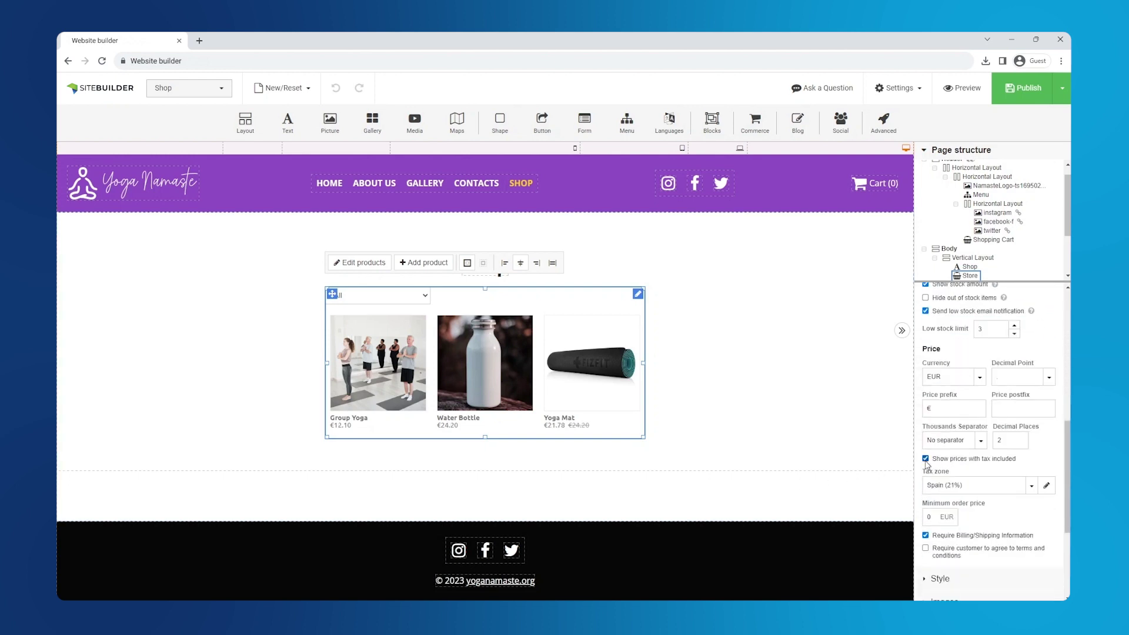
scroll(935, 465, down, 3)
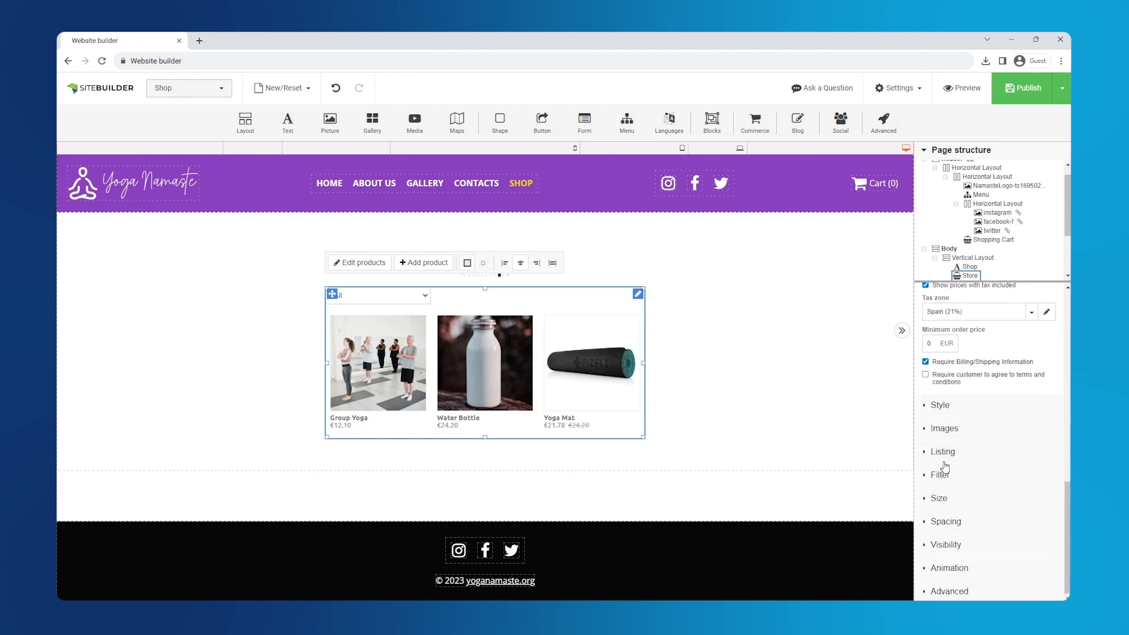
click(941, 451)
scroll(932, 450, down, 2)
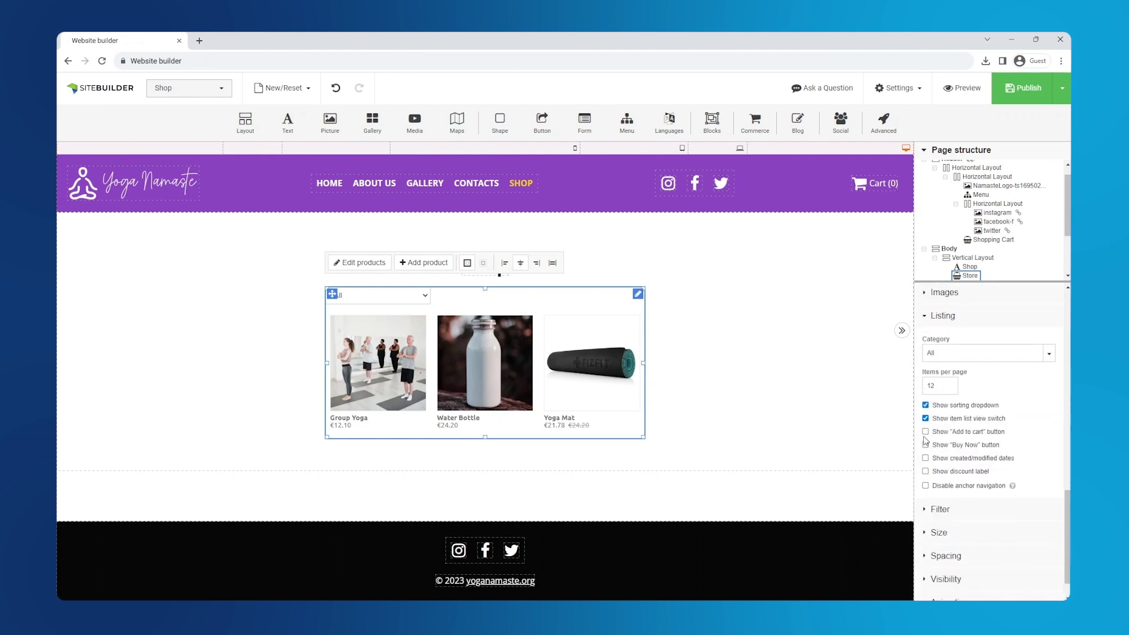
click(926, 433)
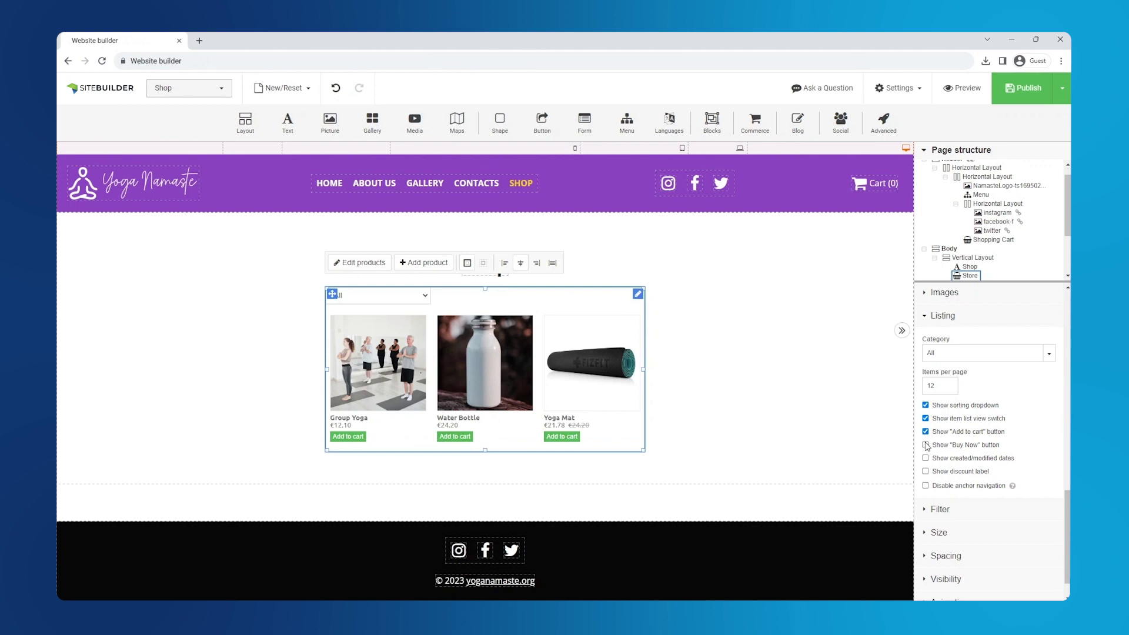
click(926, 445)
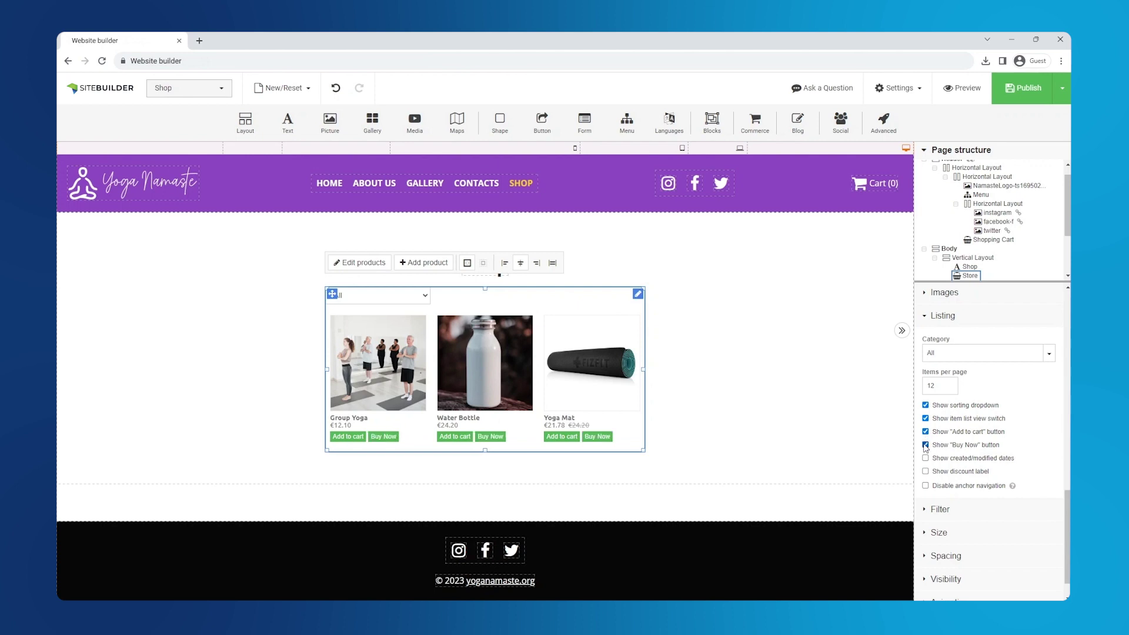
click(927, 472)
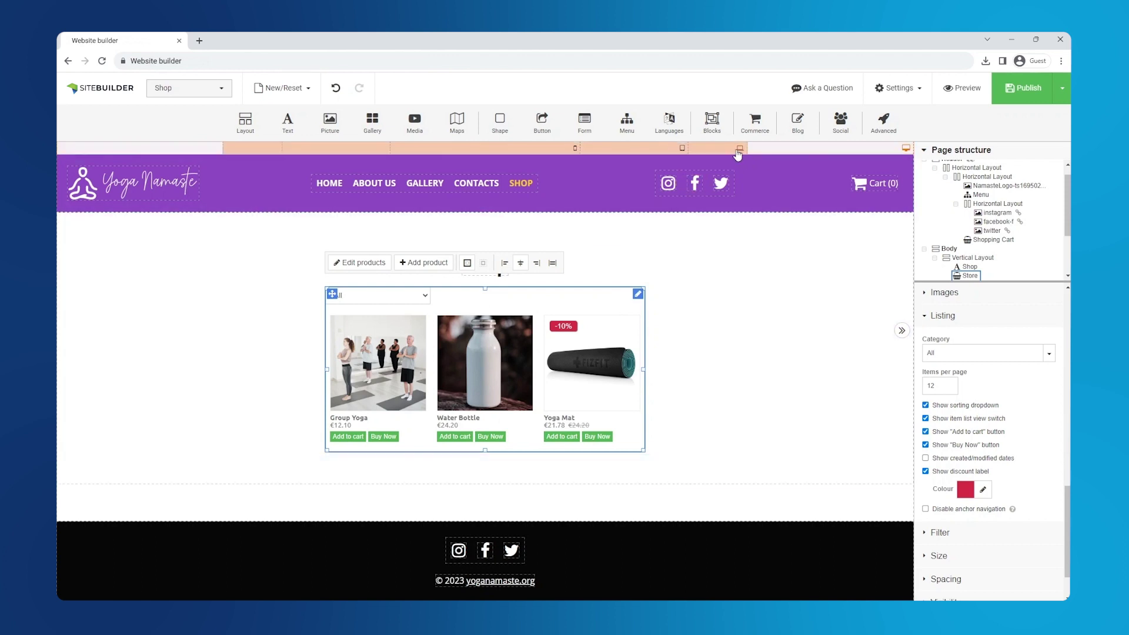
Check the shop at laptop and mobile widths, return to desktop width, and publish
click(742, 150)
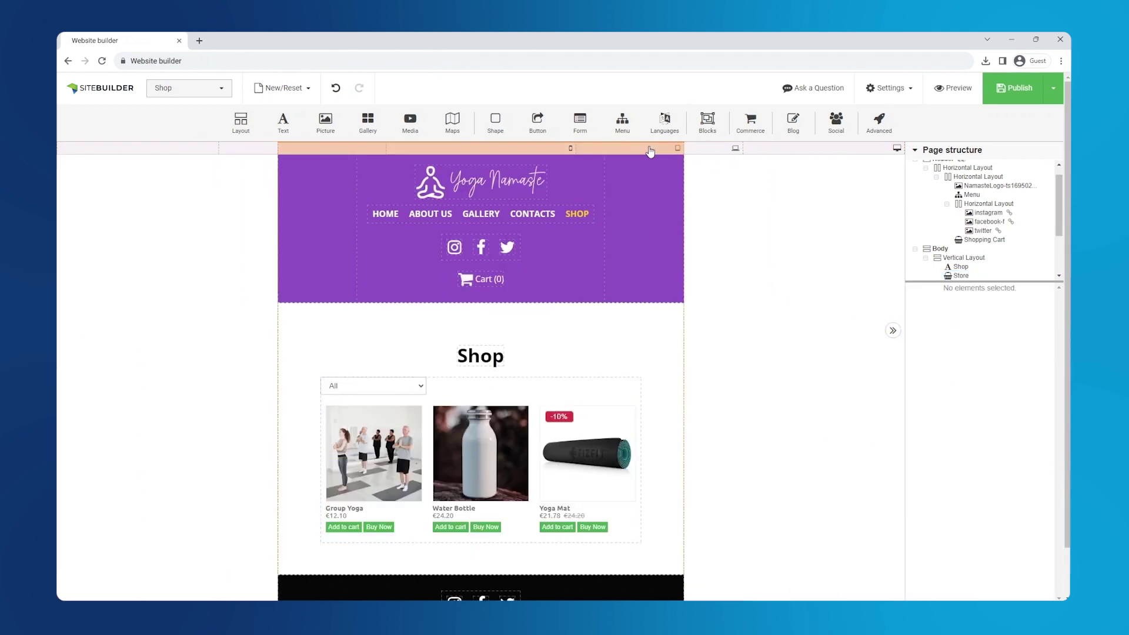
click(550, 150)
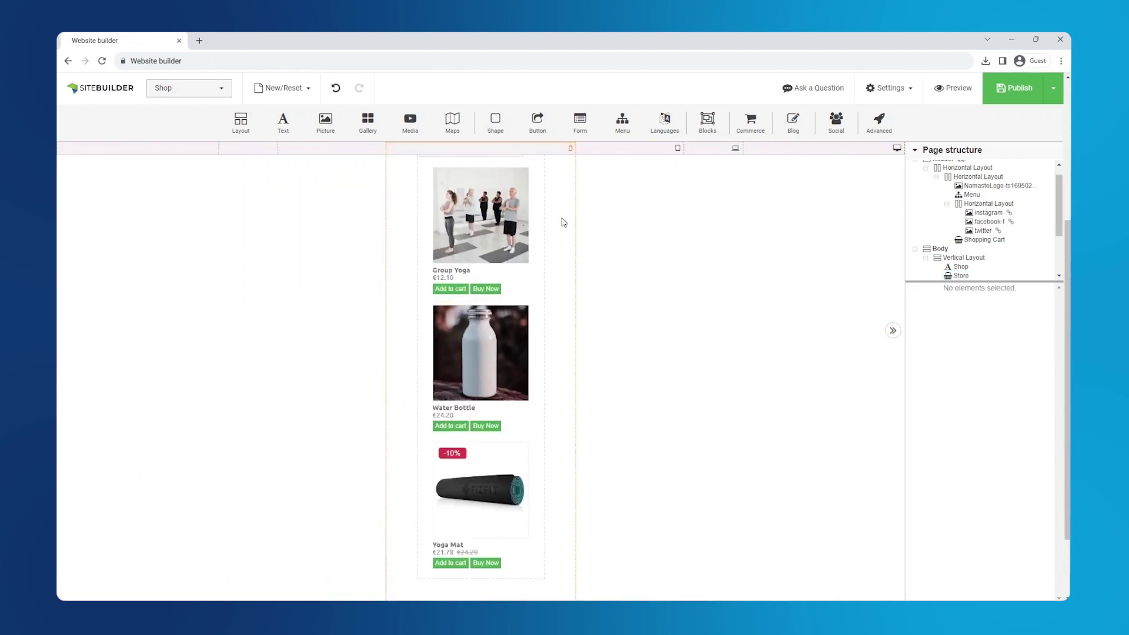
scroll(562, 222, up, 3)
click(759, 148)
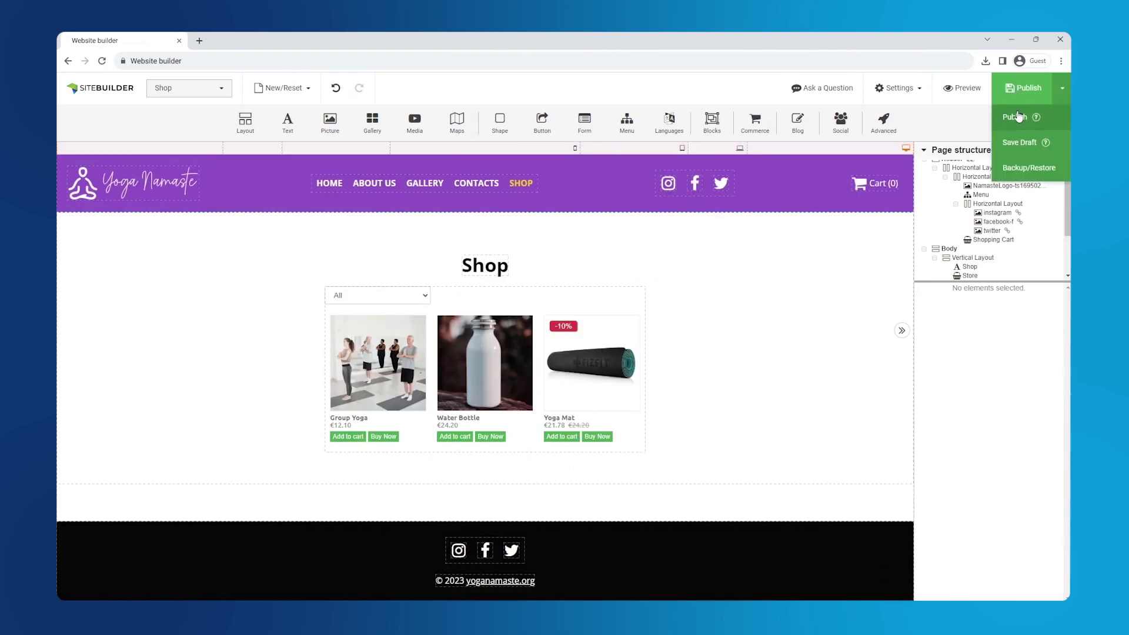
click(1016, 119)
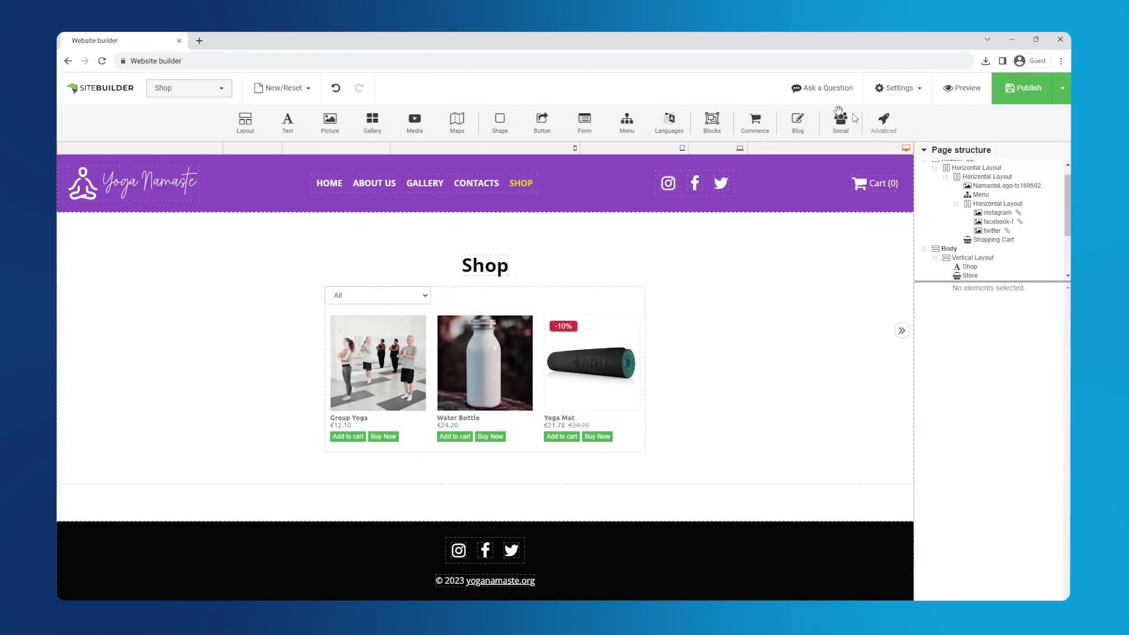
Load the live yoganamaste.org site in a new tab and go to its Shop page
click(199, 41)
text(https://yoganamaste.org)
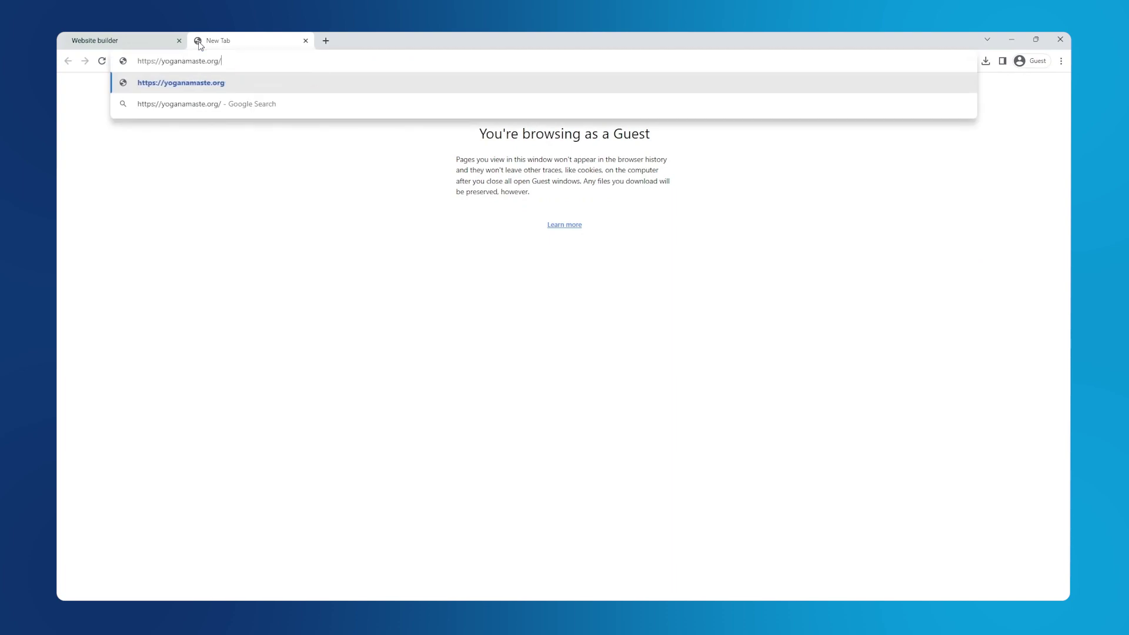
key(Return)
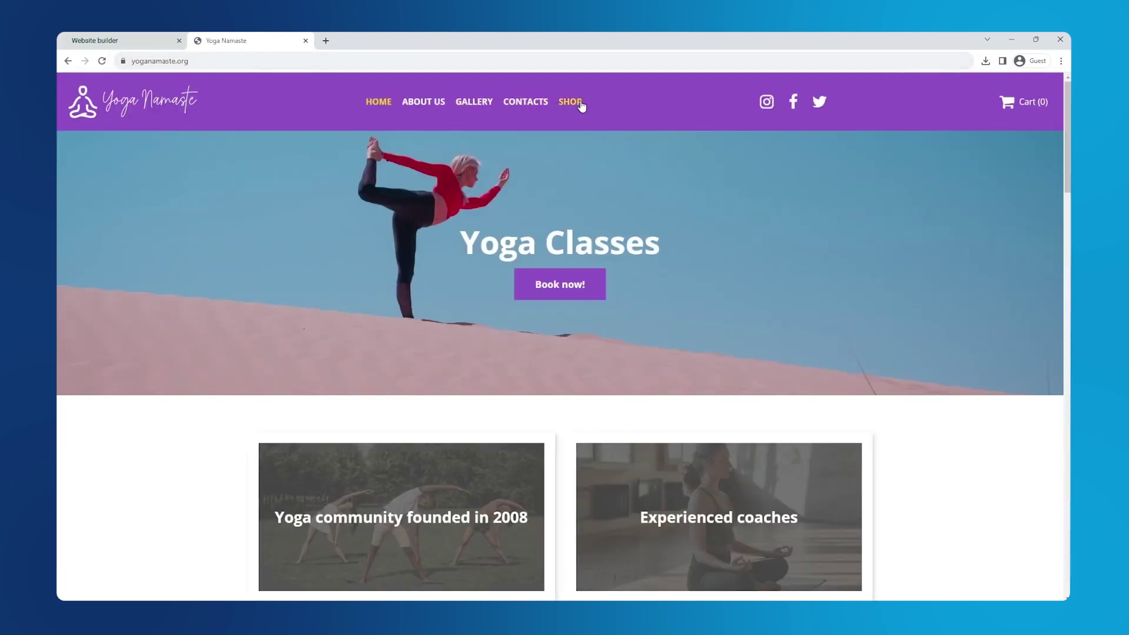
click(576, 104)
Filter the shop by Physical goods, then Classes, then back to all products
click(445, 213)
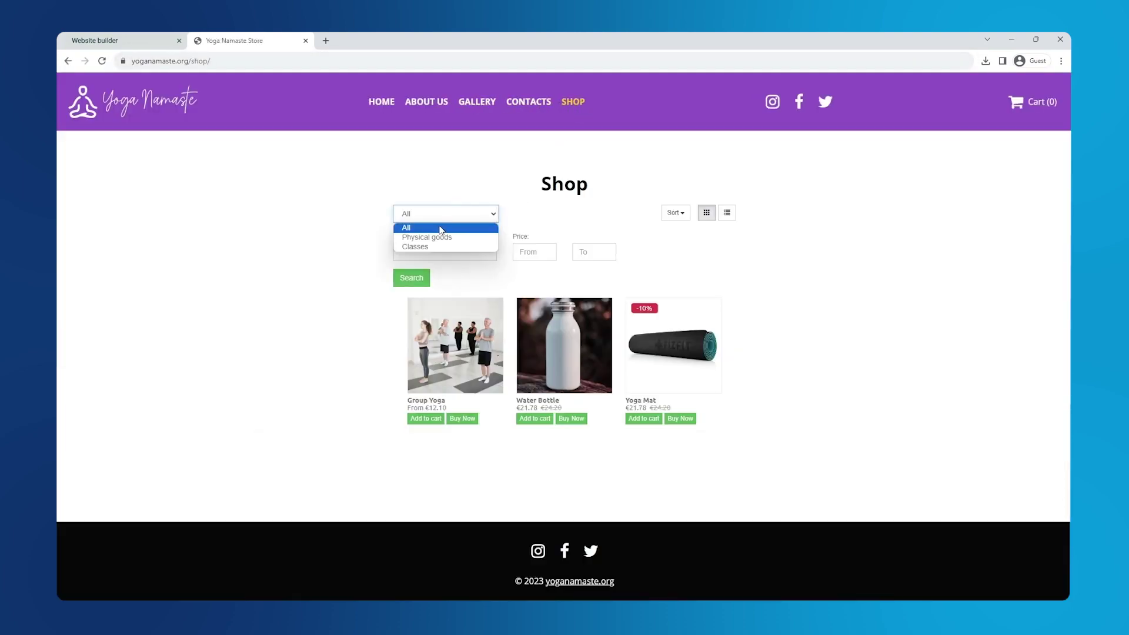
click(429, 237)
click(440, 217)
click(425, 247)
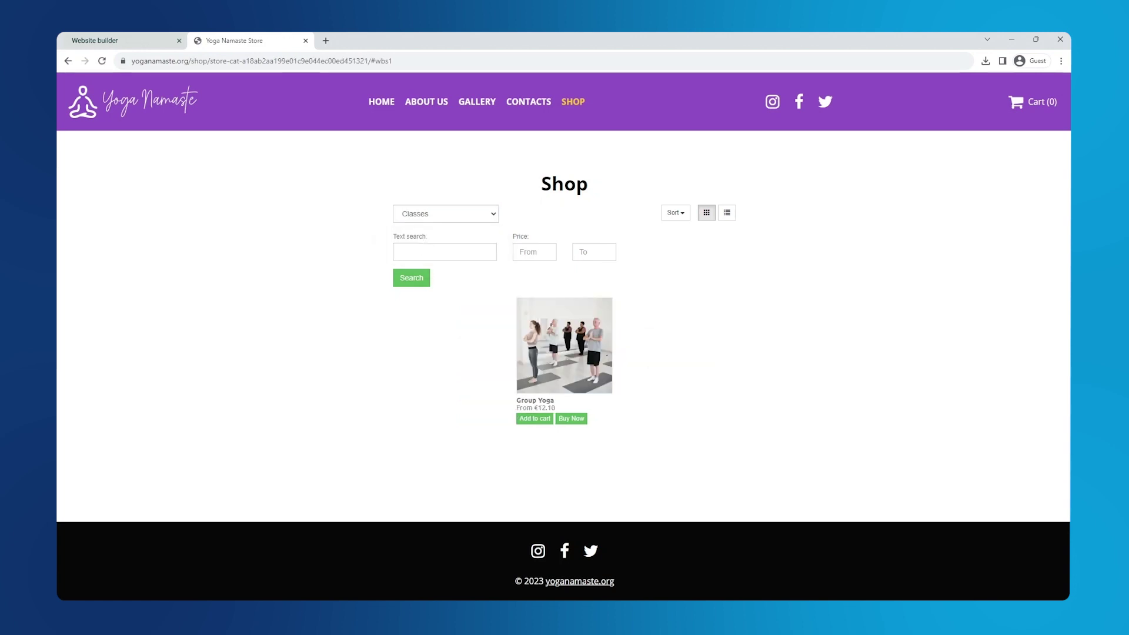
click(430, 215)
click(421, 228)
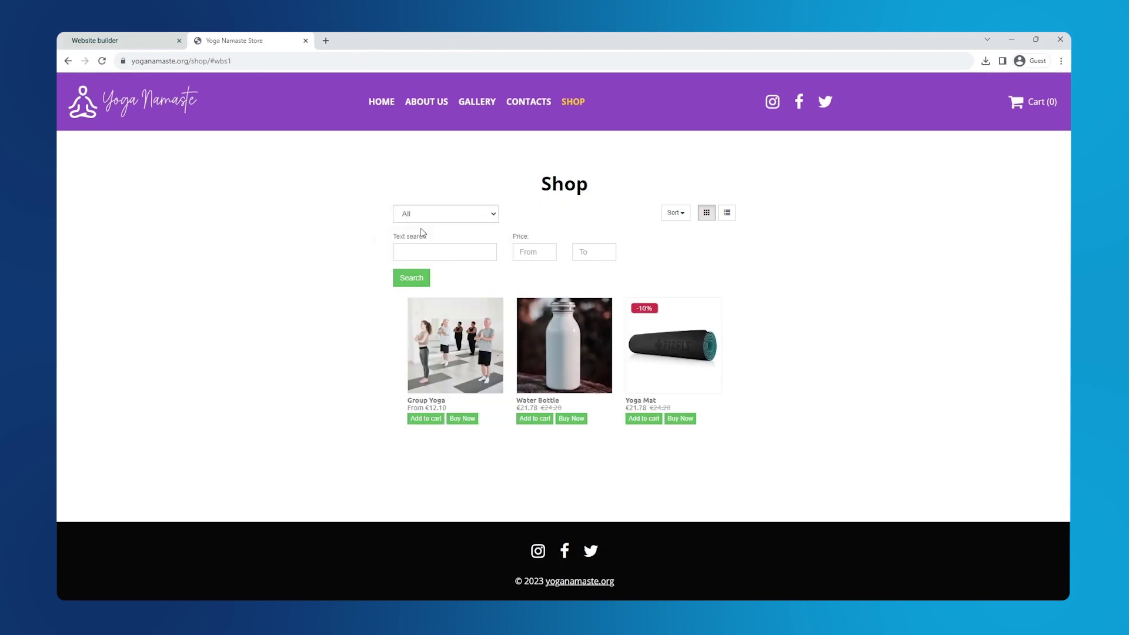
Buy the Yoga Mat via Buy Now, pay by Bank Transfer, and open invoice INV 0001
click(679, 418)
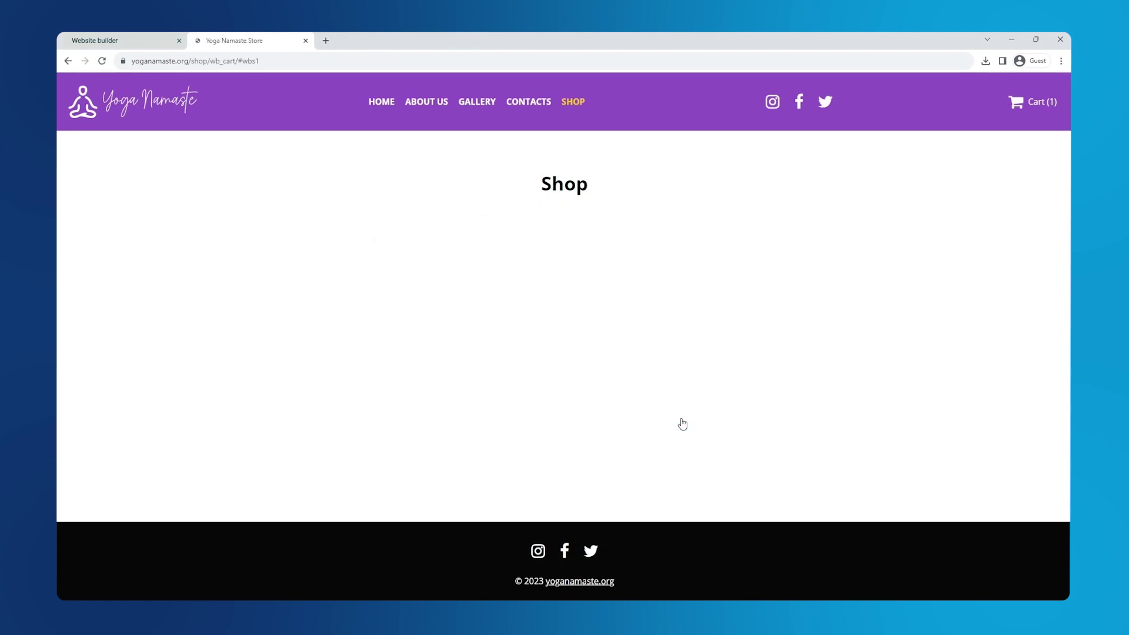
click(566, 361)
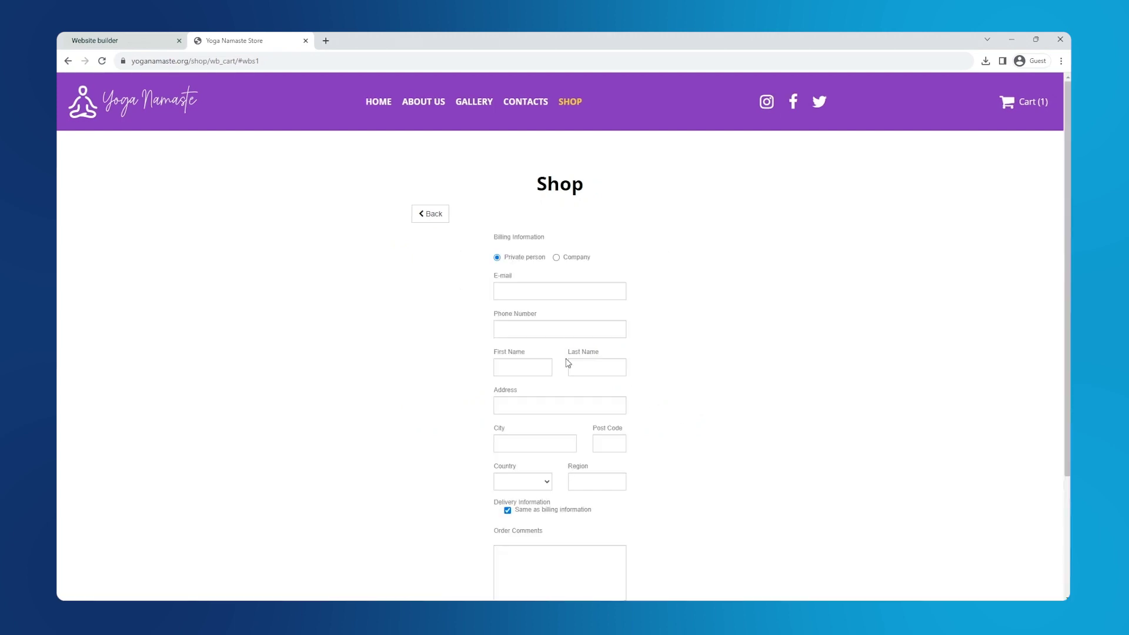
click(524, 297)
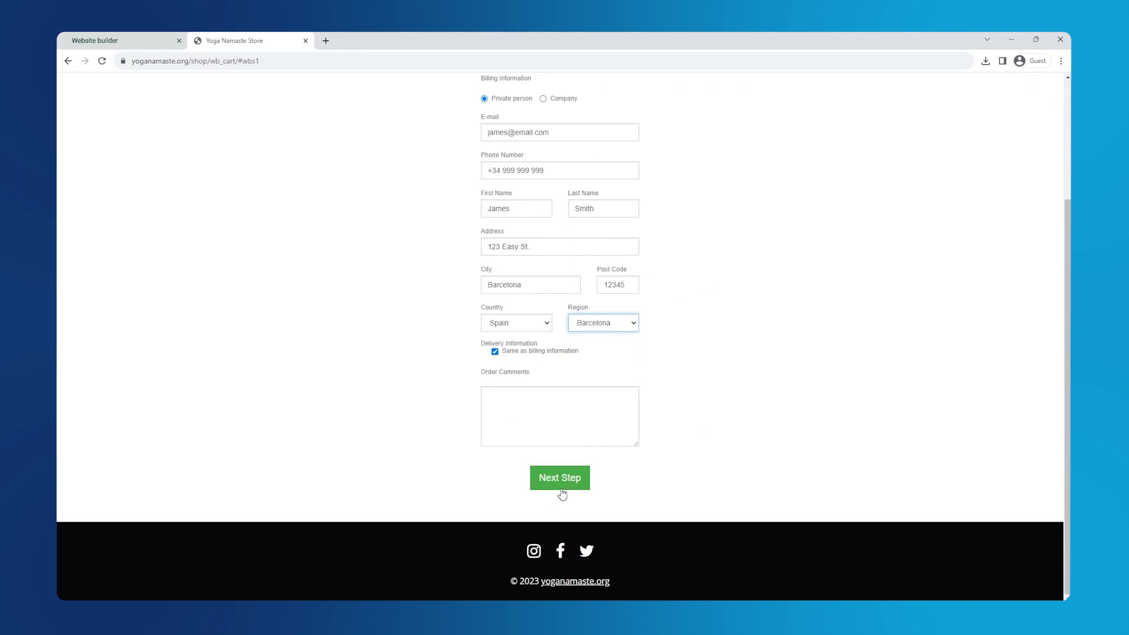
click(561, 482)
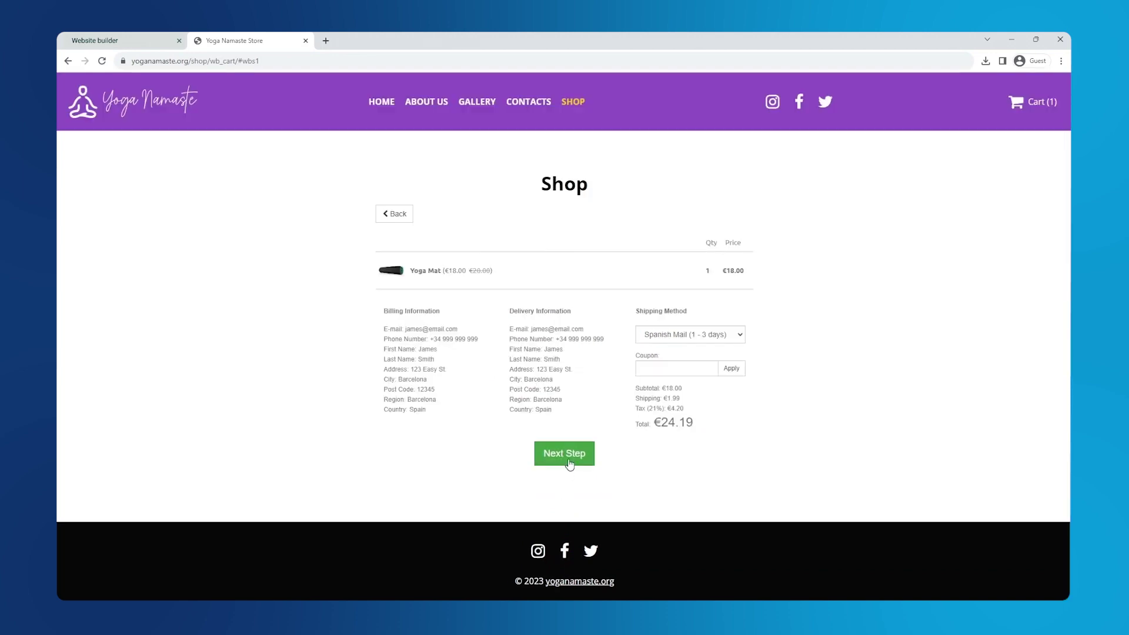
click(568, 461)
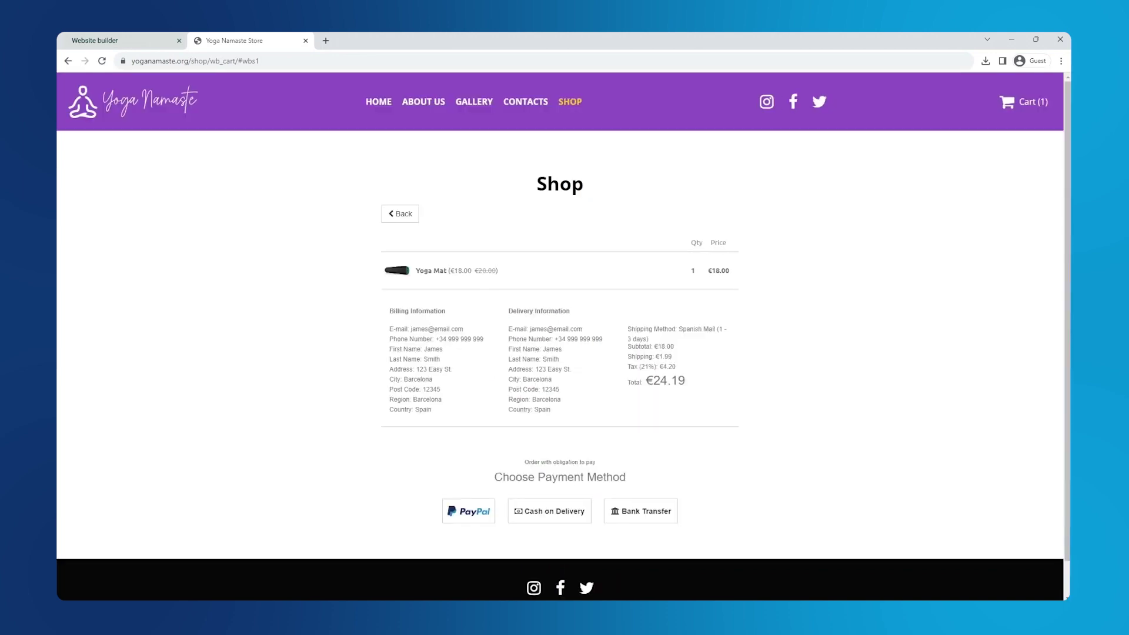
click(648, 512)
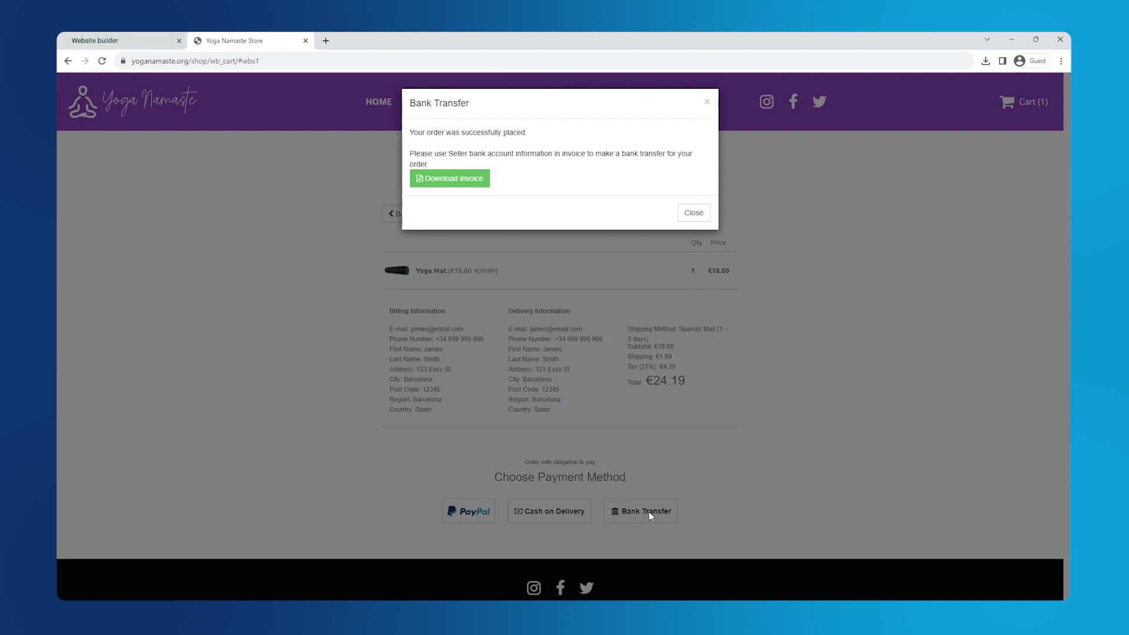
click(453, 180)
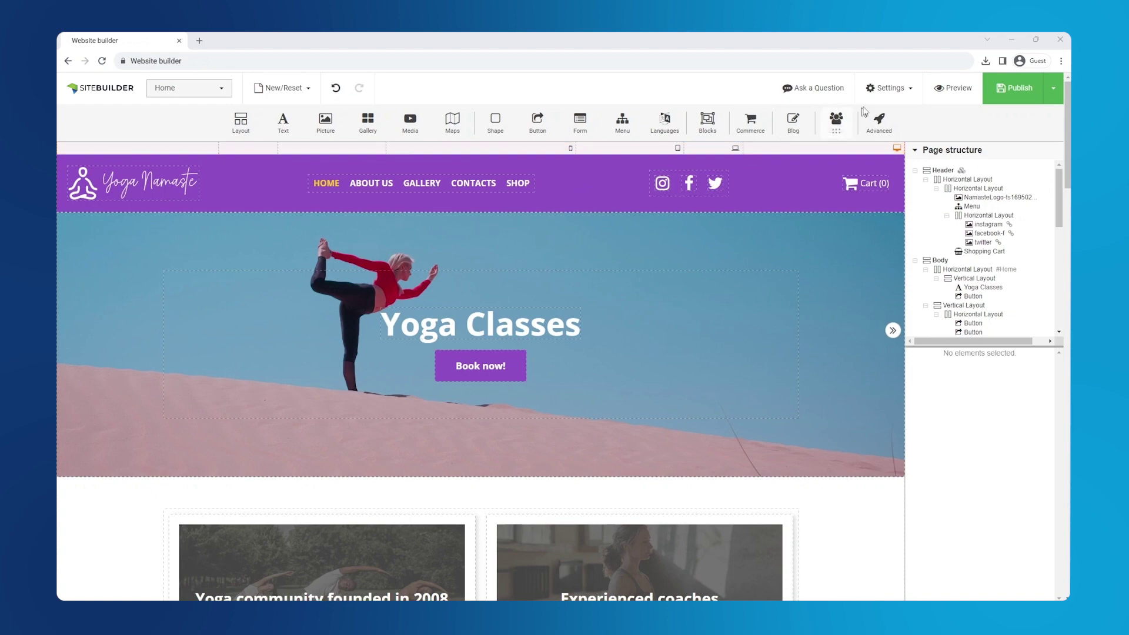
Make the meditating yoga figure 'Favicon' image from the media library the site favicon and apply it
click(893, 94)
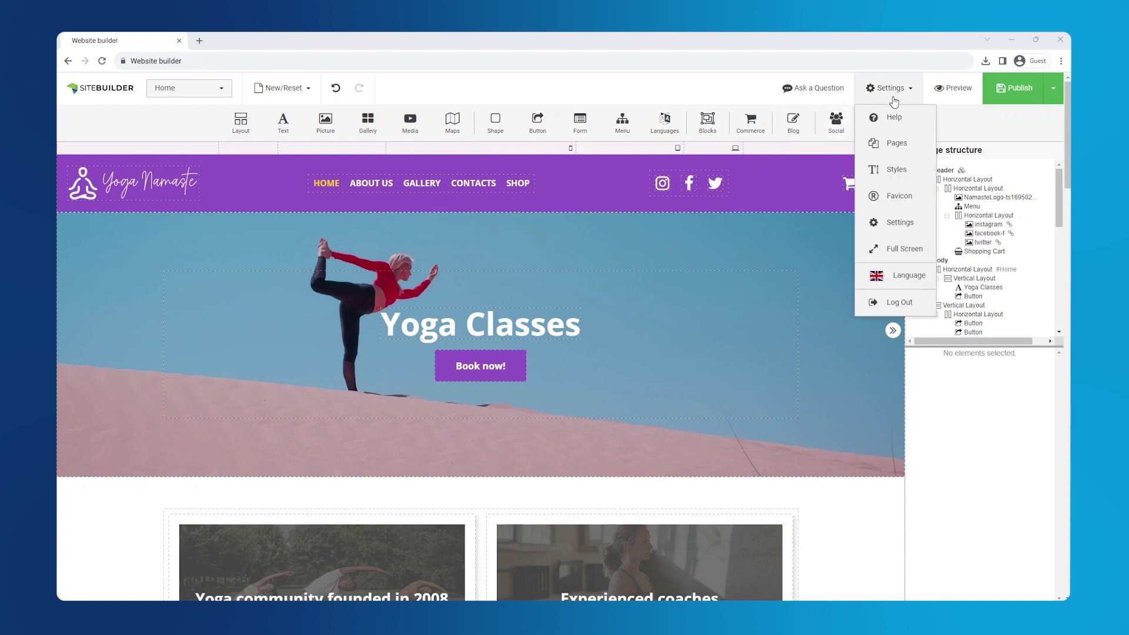
click(922, 198)
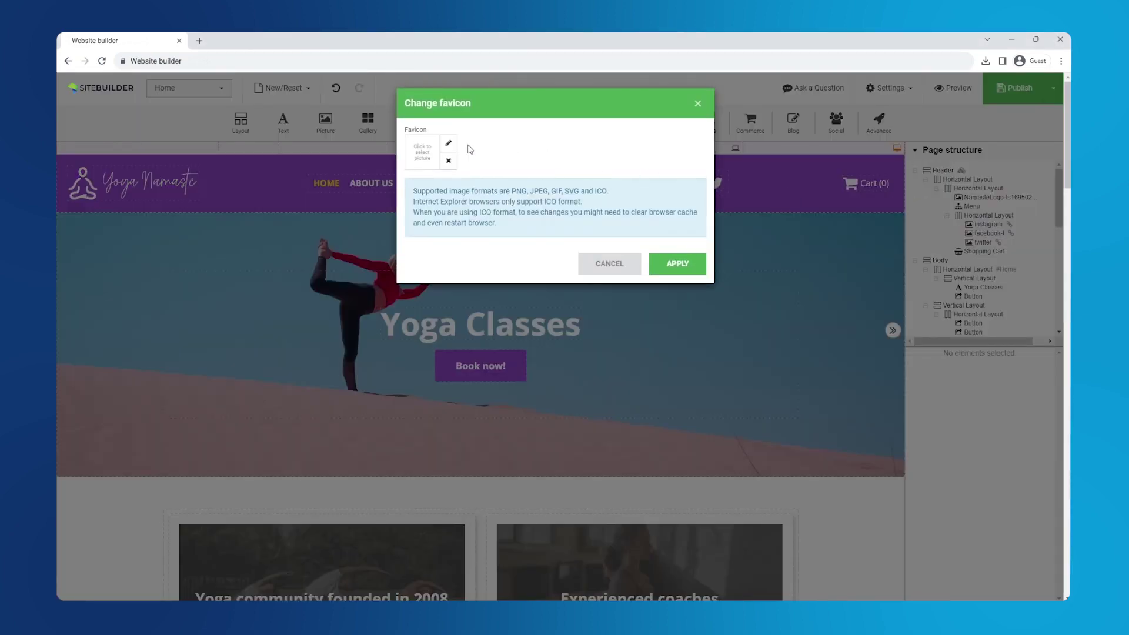
click(449, 144)
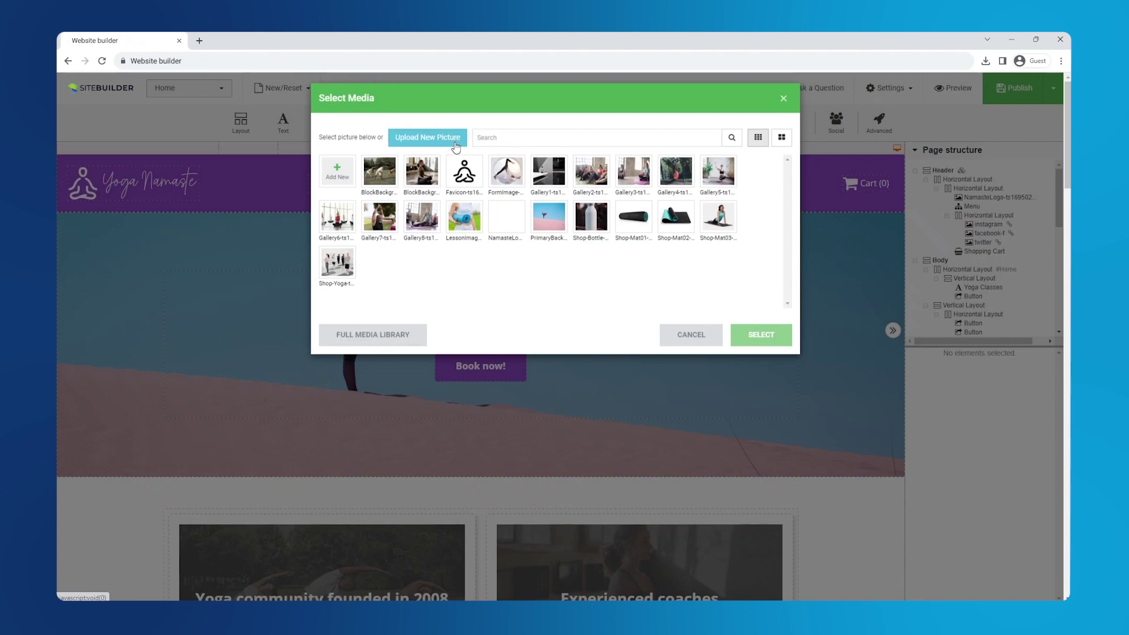
click(468, 179)
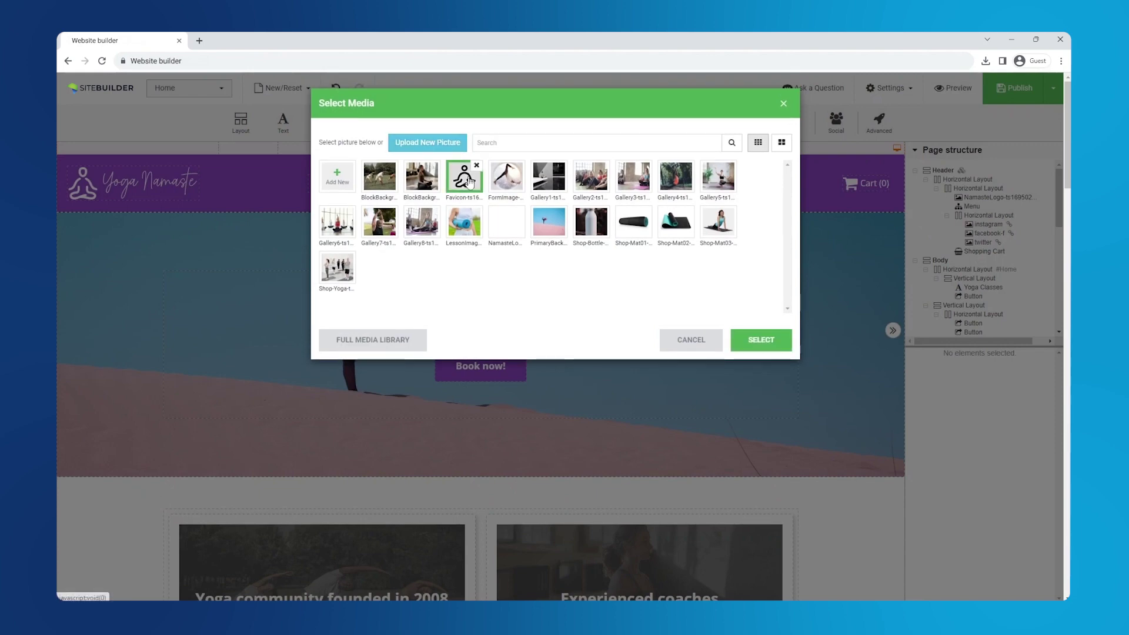
click(760, 345)
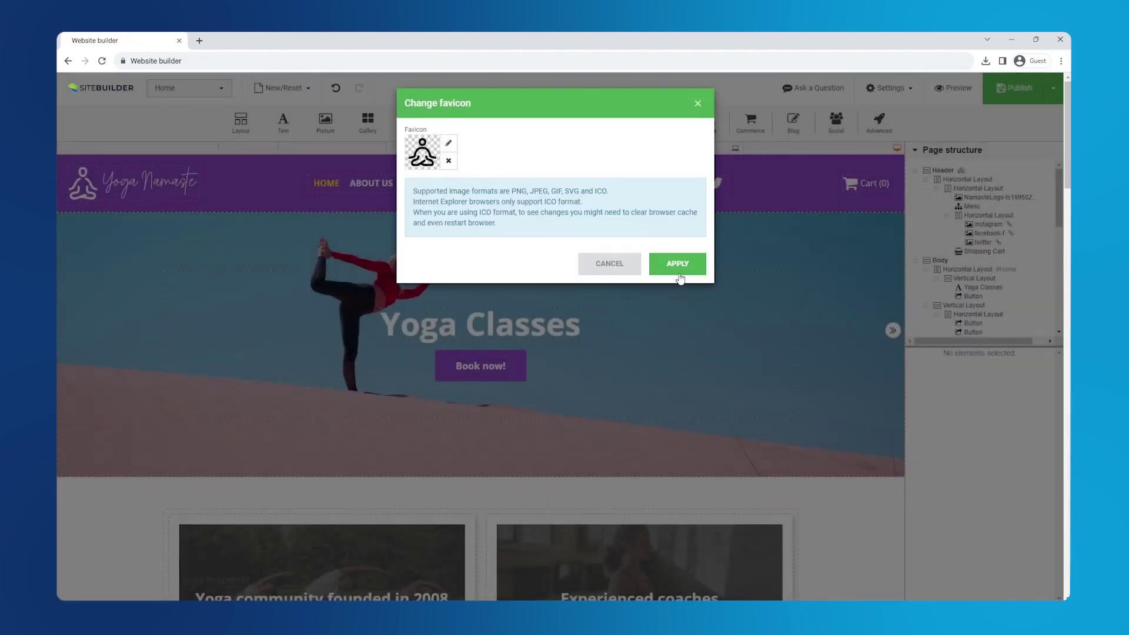
click(678, 264)
click(890, 88)
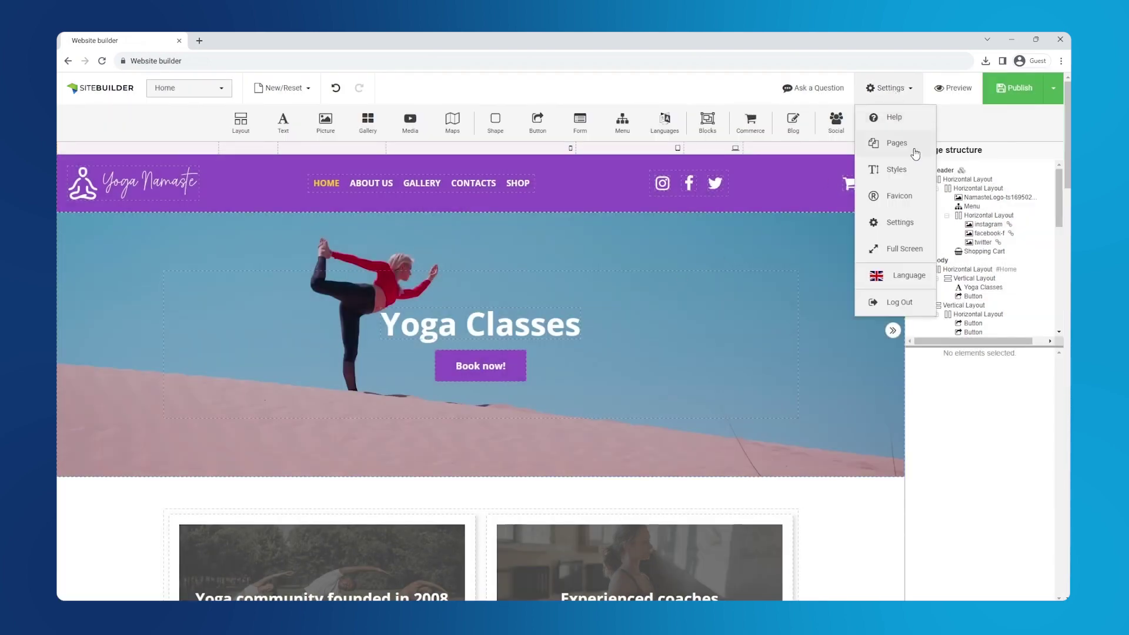
Give the Home page the SEO title 'Yoga Namaste - Home' and paste in its description
click(897, 143)
click(584, 139)
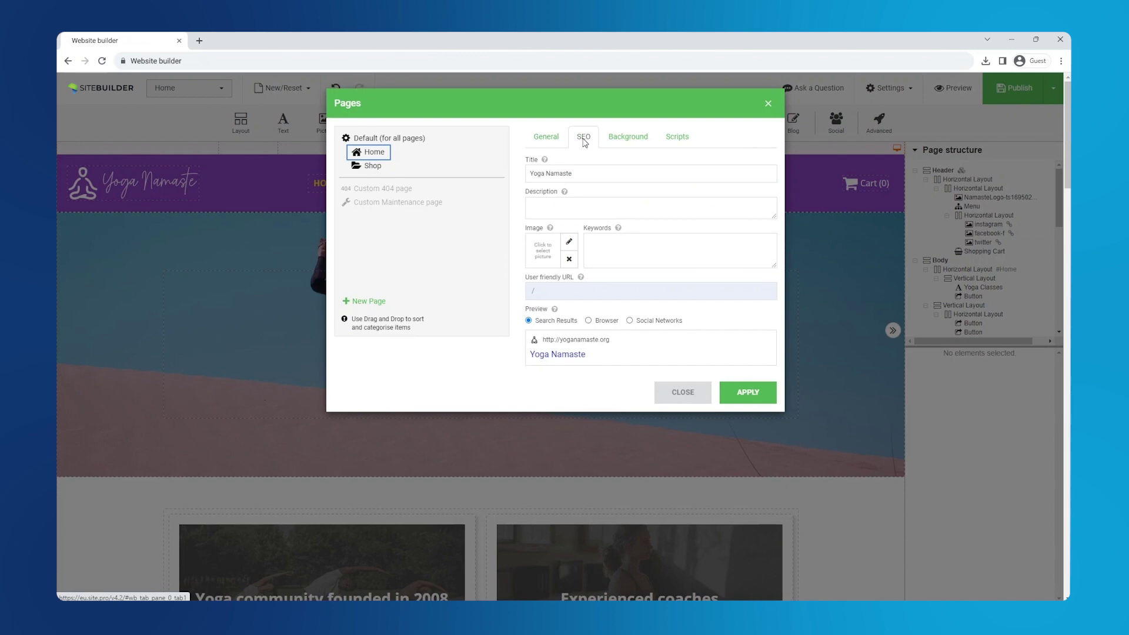
click(600, 173)
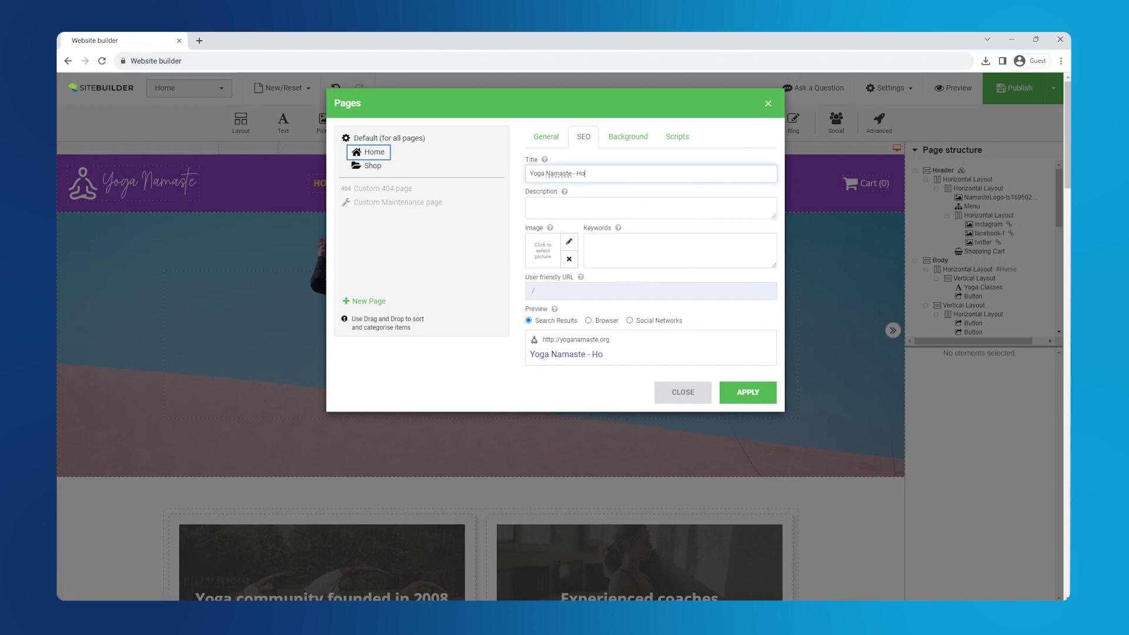
click(651, 208)
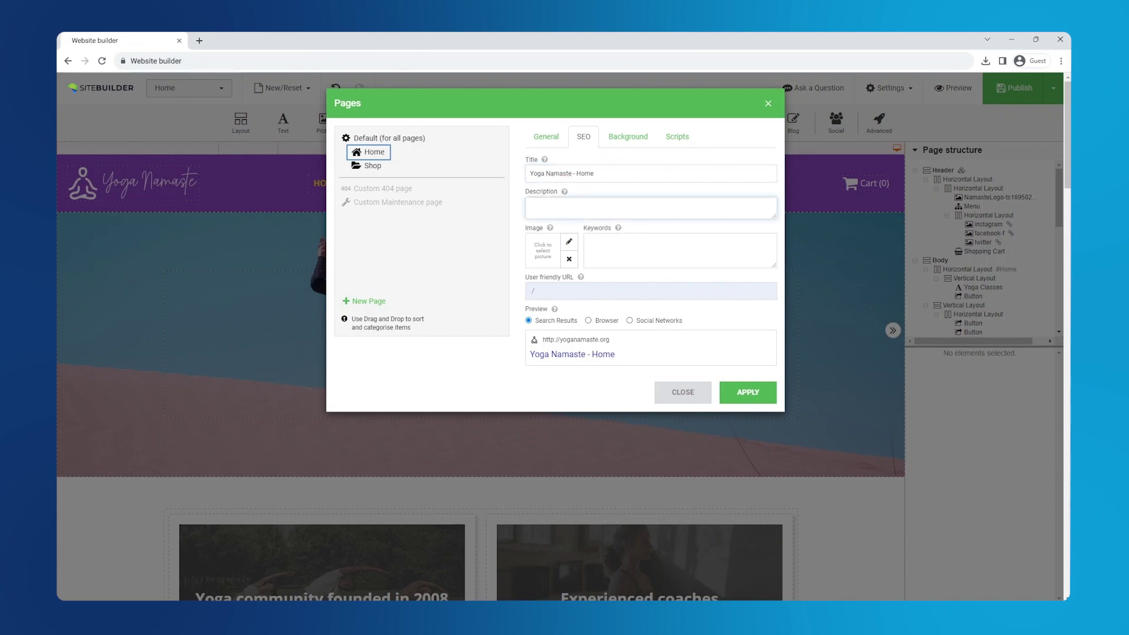
text(Welcome to Yoga Namaste, your vibrant online yoga community! Discover our enriching yoga classes and join a thriving community founded in 2008, dedicated to enhancing your well-being and inner harmony)
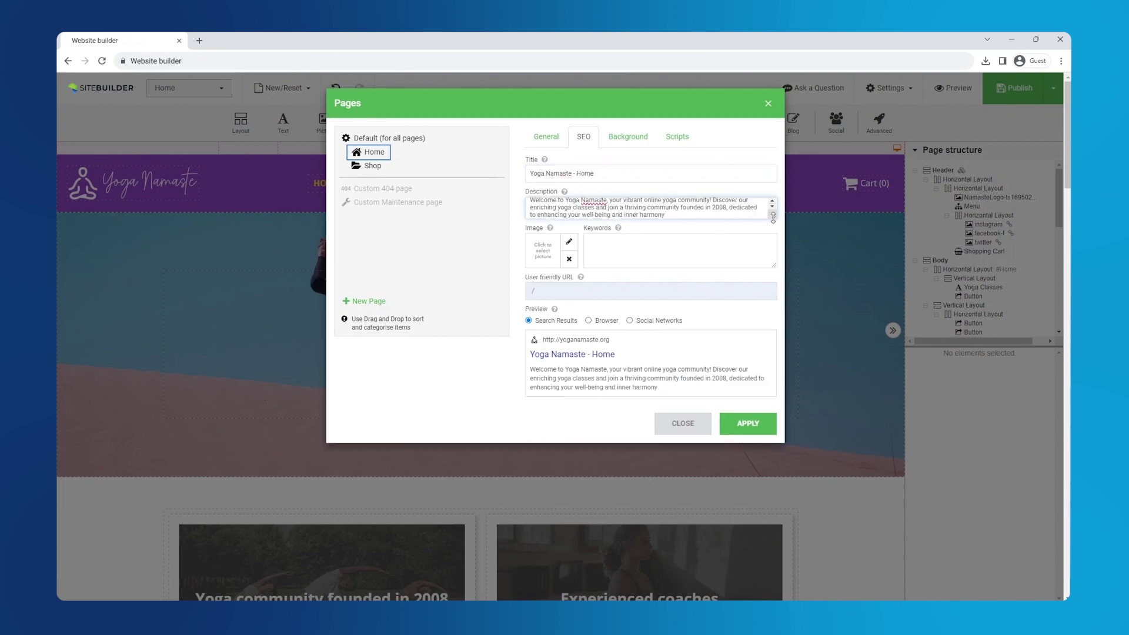
drag(774, 219, 768, 240)
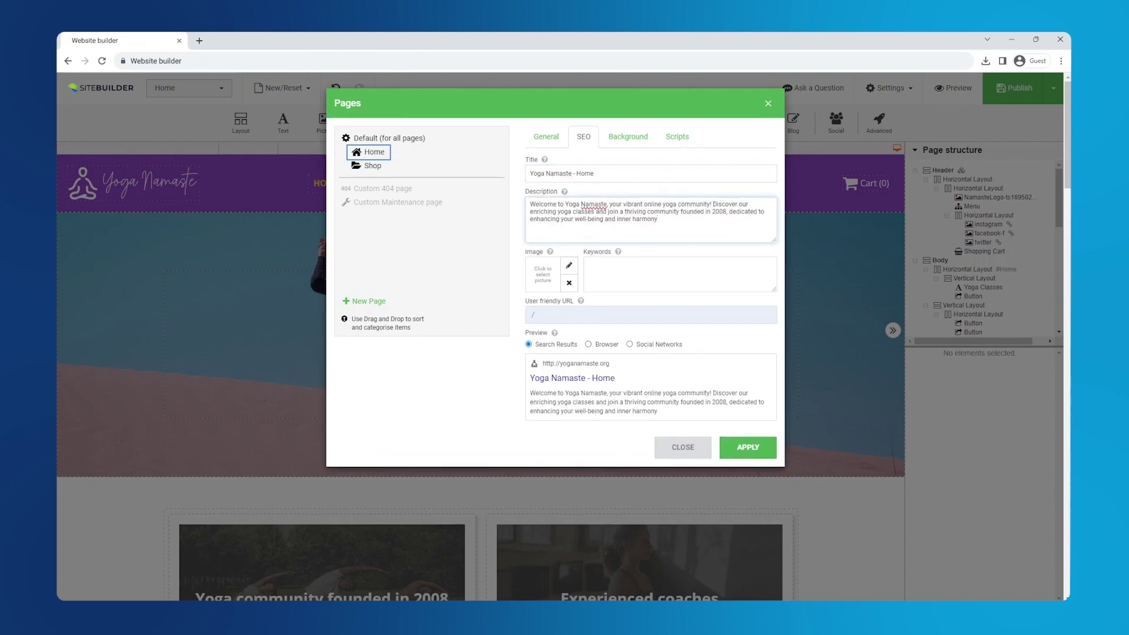
Paste the SEO keywords into the Home page's keywords field
key(alt+Tab)
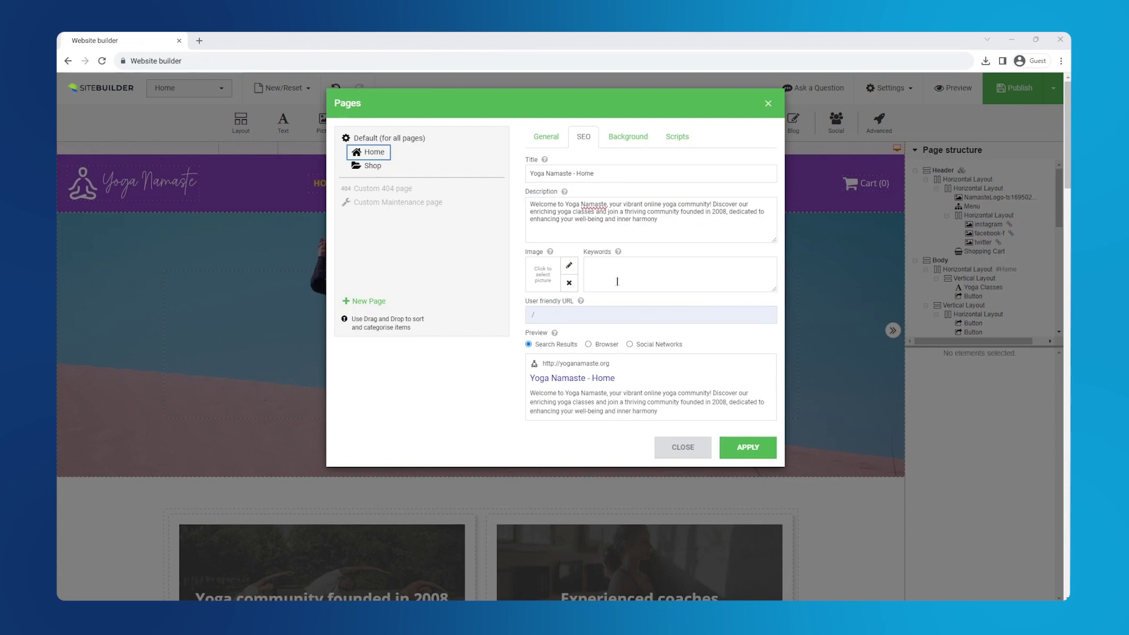
key(alt+Tab)
key(ctrl+v)
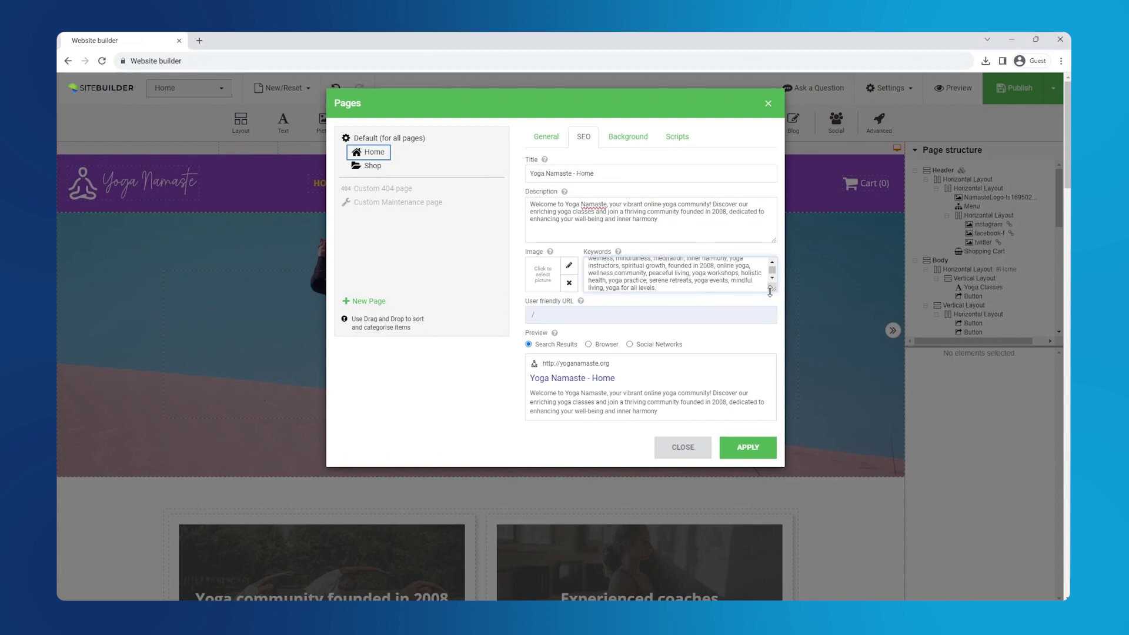
drag(770, 291, 770, 316)
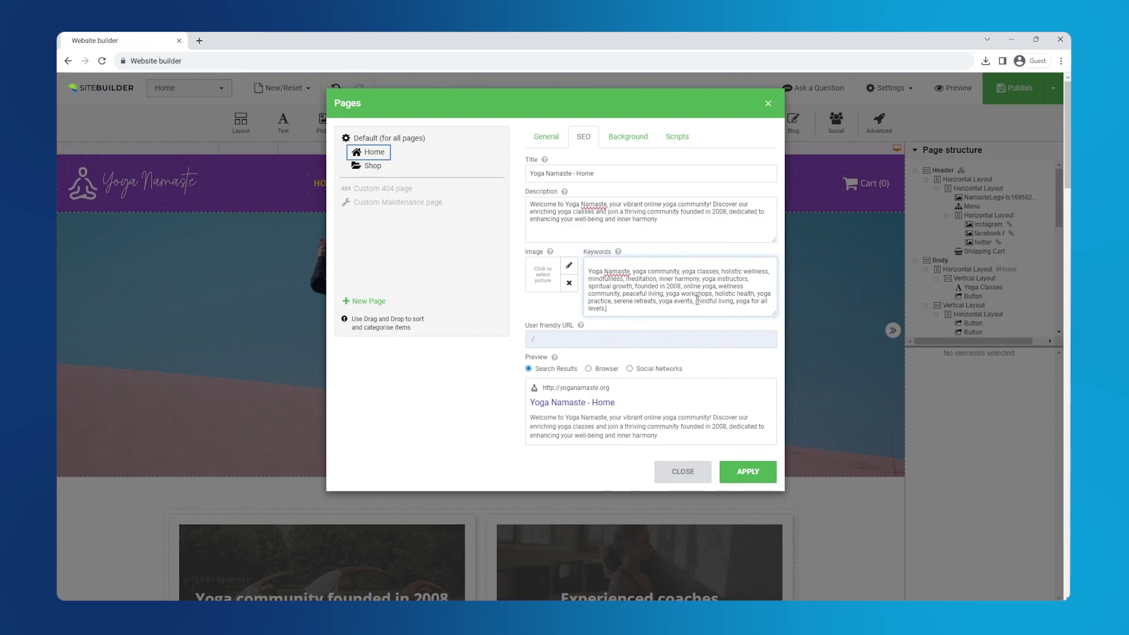
Set the meditating-woman photo as the share image, check the tab and social previews, and apply
click(569, 266)
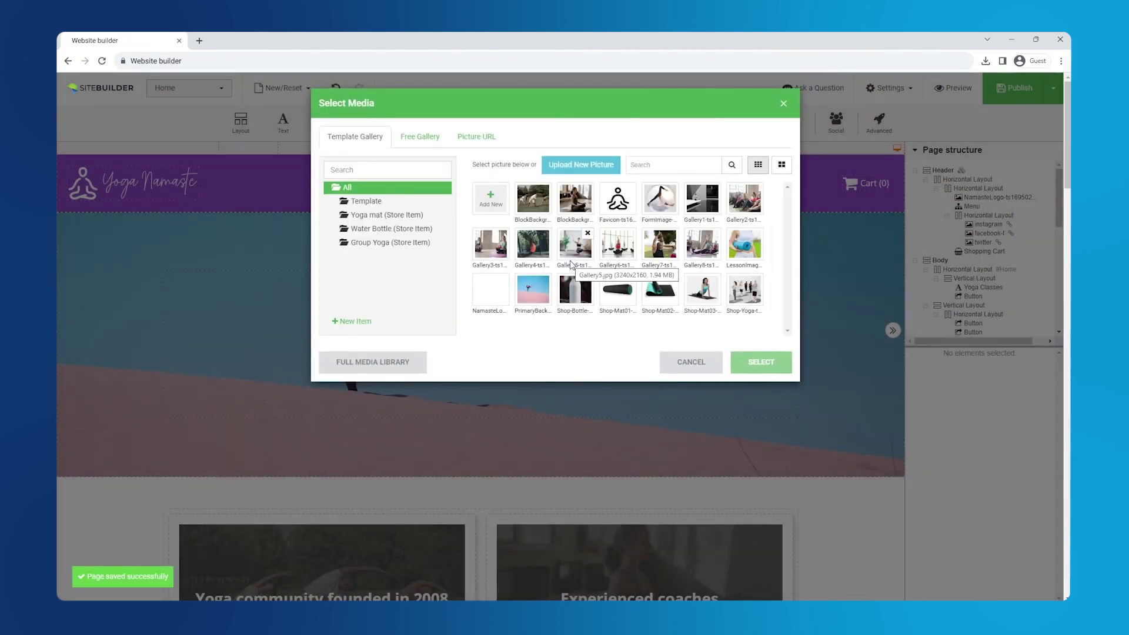
click(575, 200)
click(759, 362)
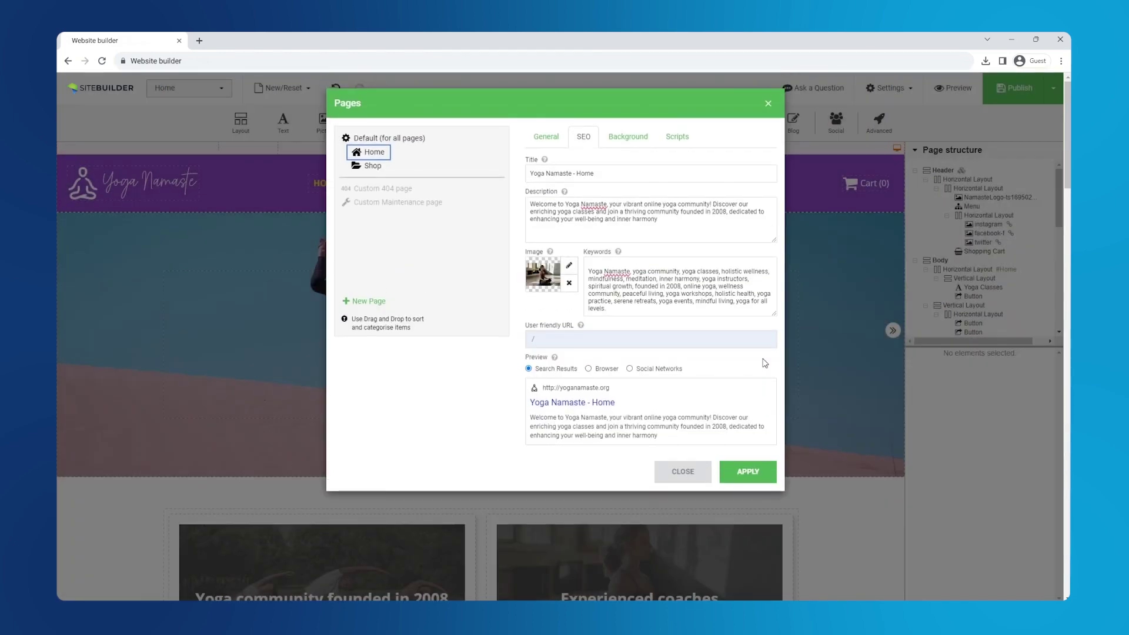
click(597, 373)
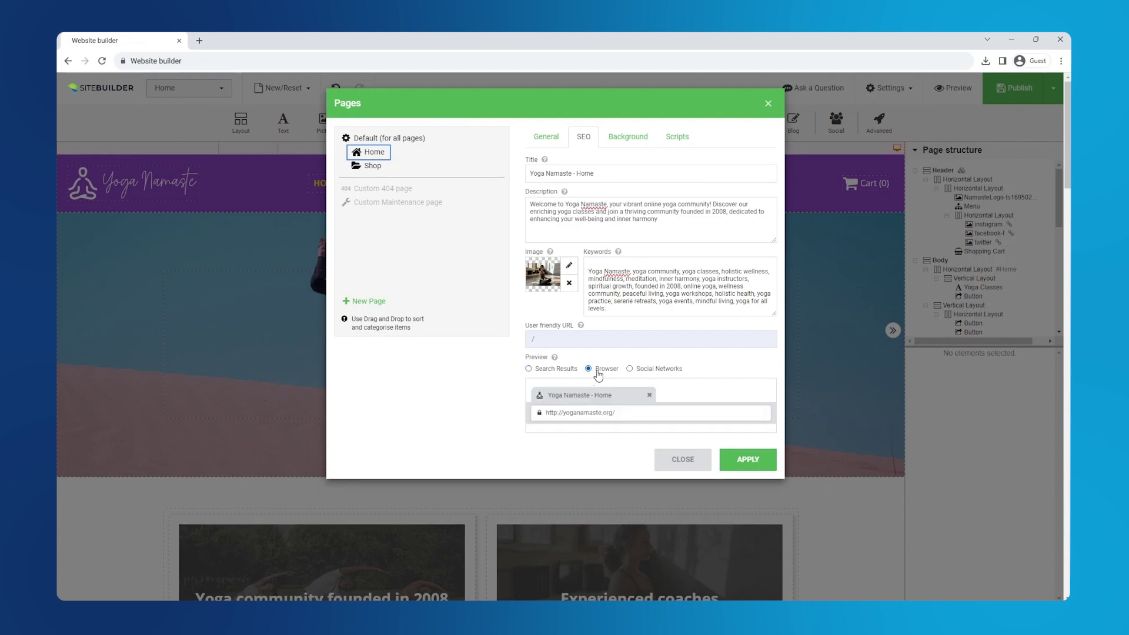
click(640, 373)
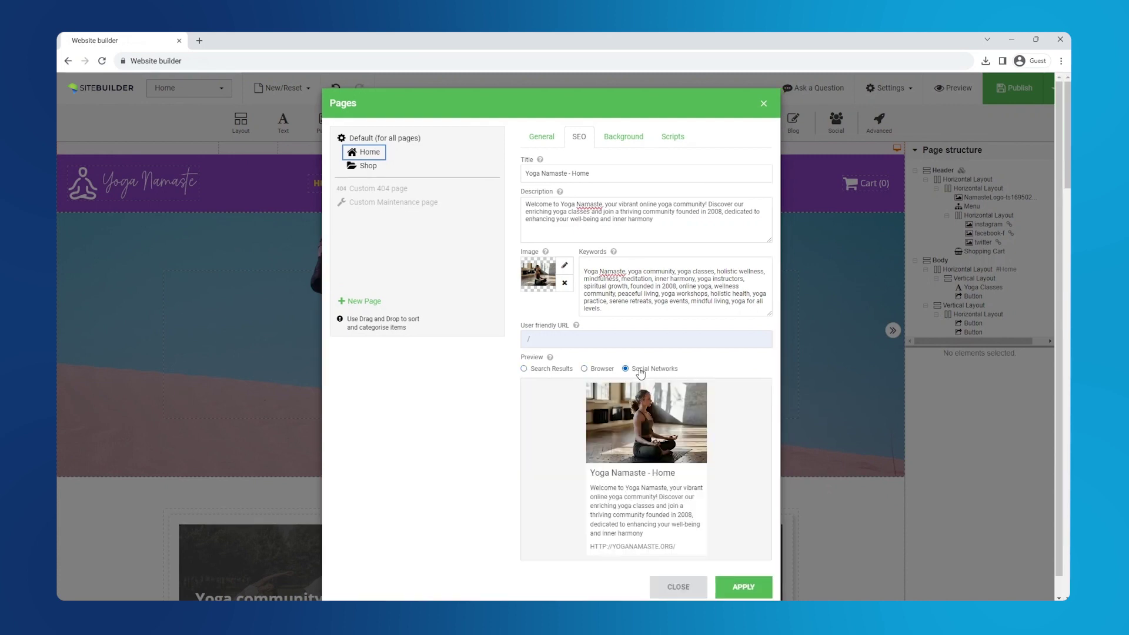
click(565, 373)
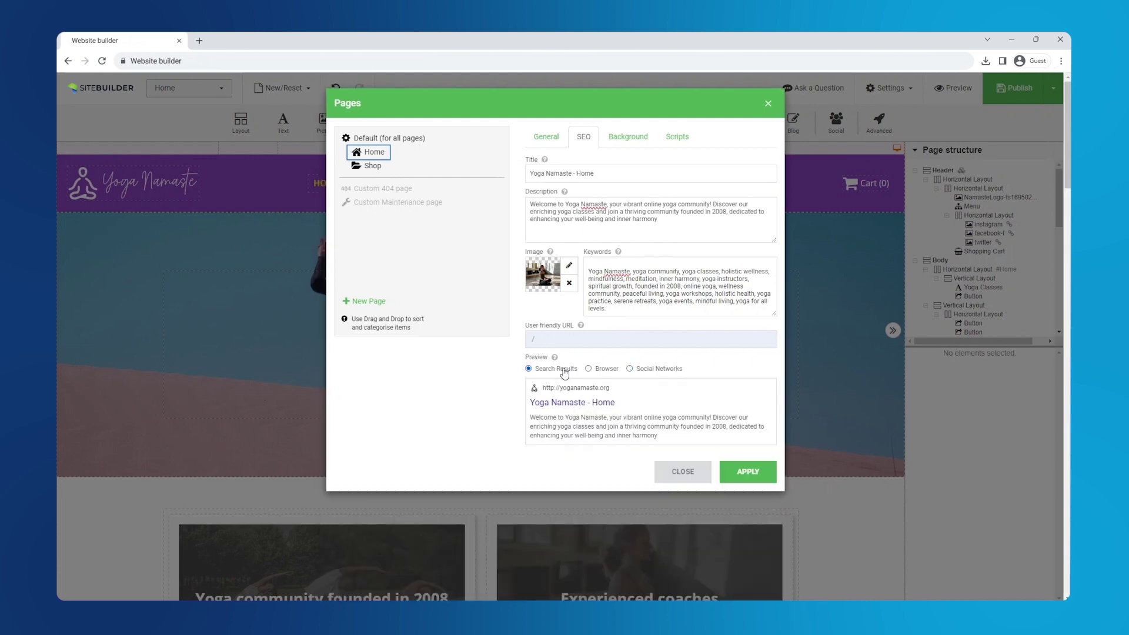
click(756, 473)
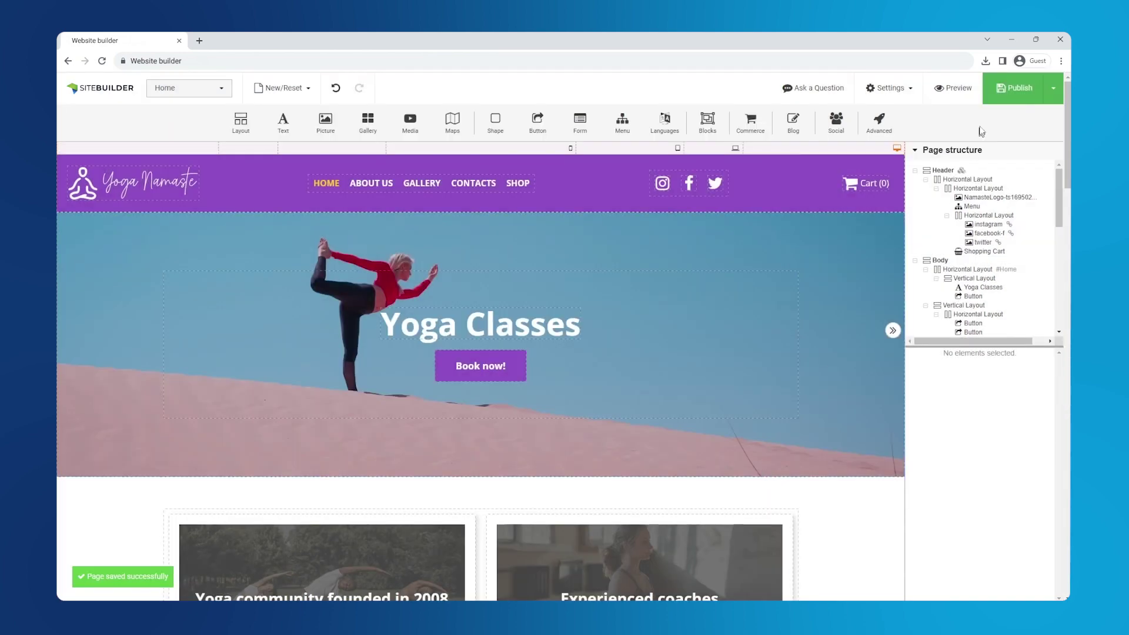
Publish the site and load yoganamaste.org in a new browser tab
click(1053, 87)
click(1035, 122)
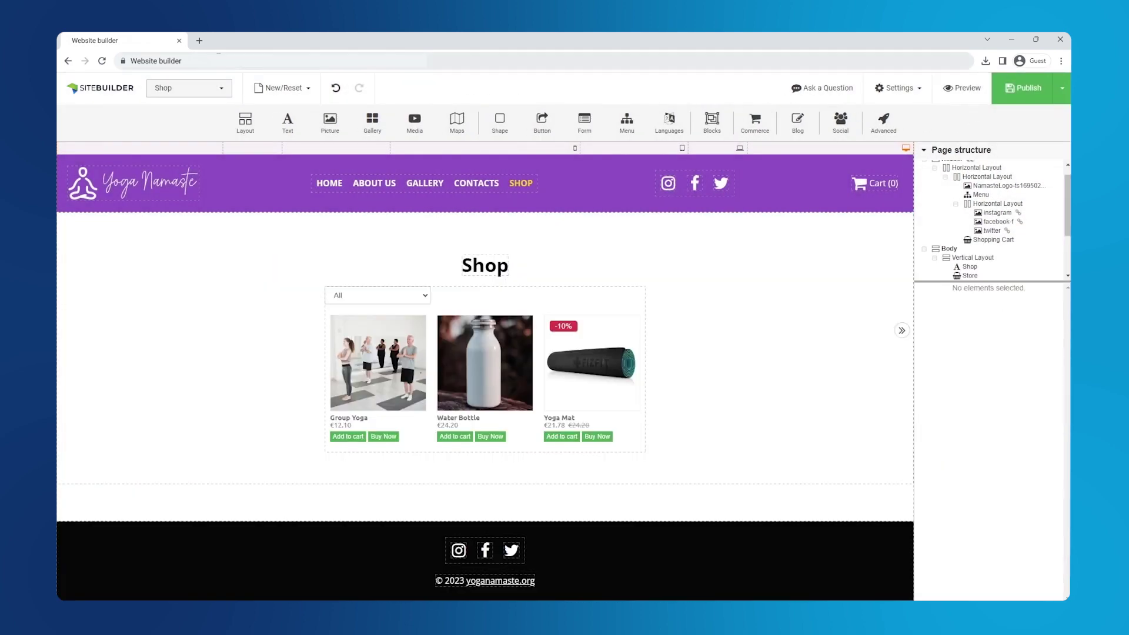
click(199, 40)
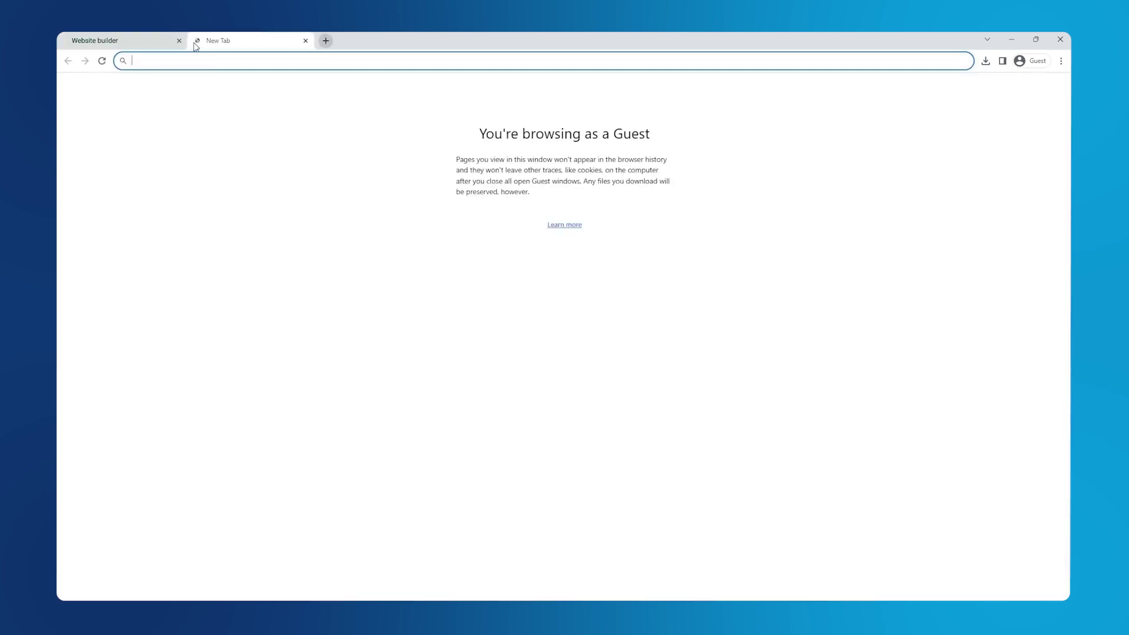
text(https://yoganamaste.org)
key(Return)
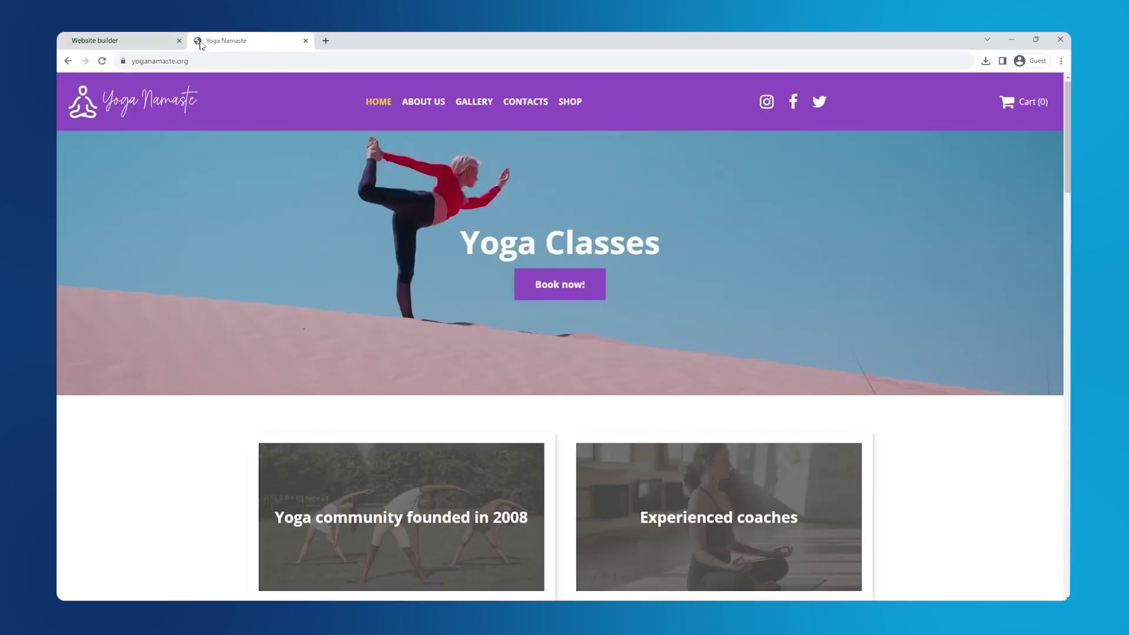
On the live Shop page, filter to Physical goods, then back to All products
click(580, 104)
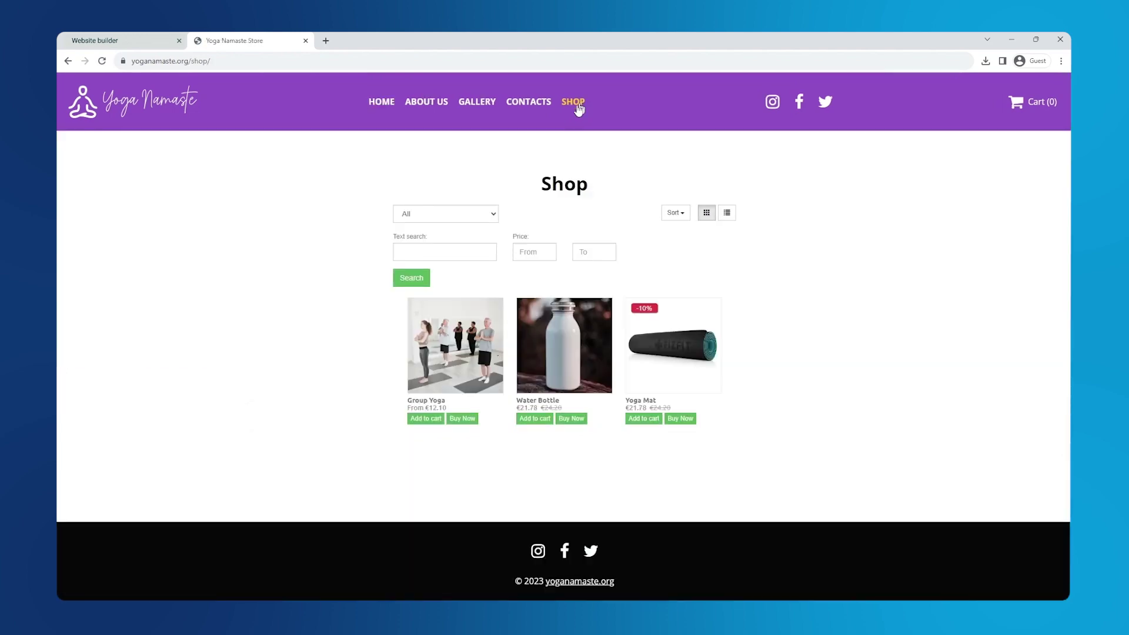
click(446, 213)
click(440, 234)
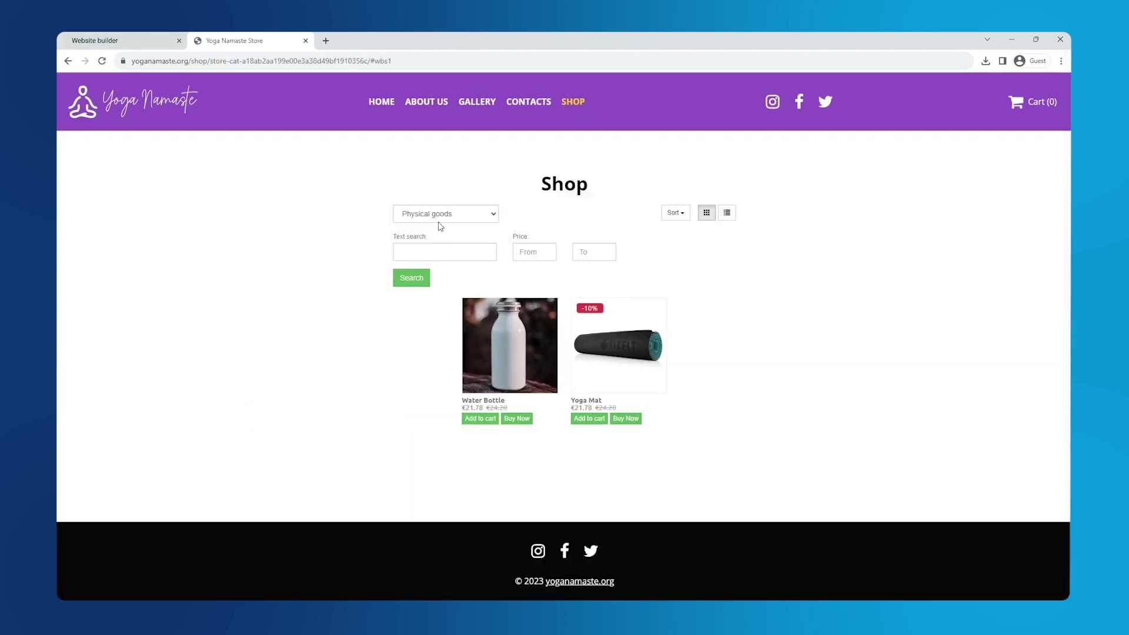
click(441, 214)
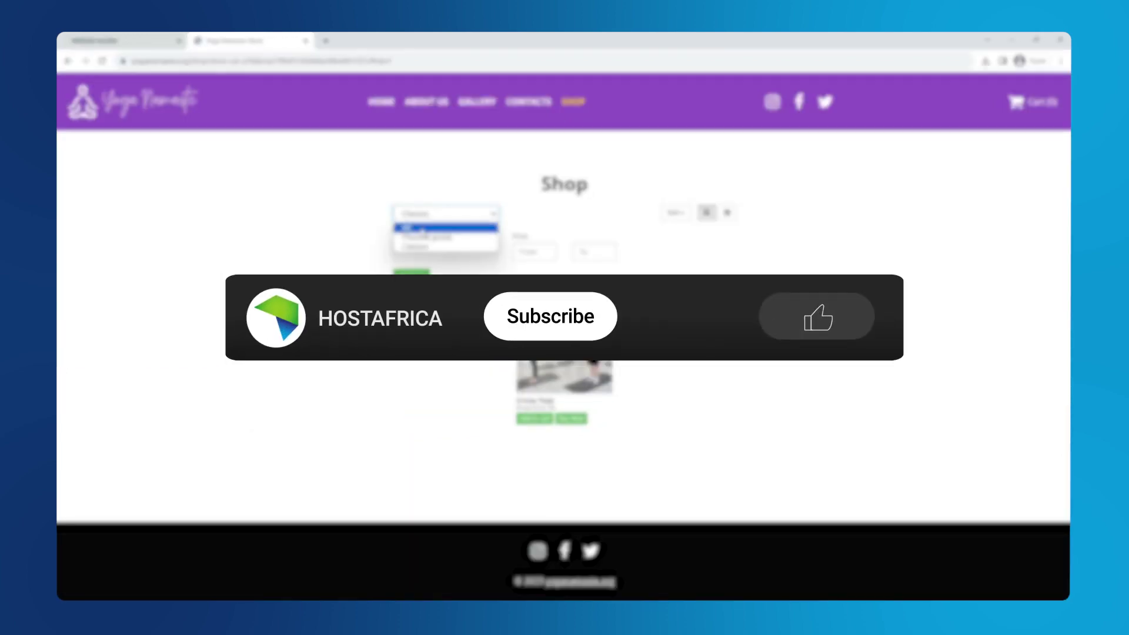
click(421, 227)
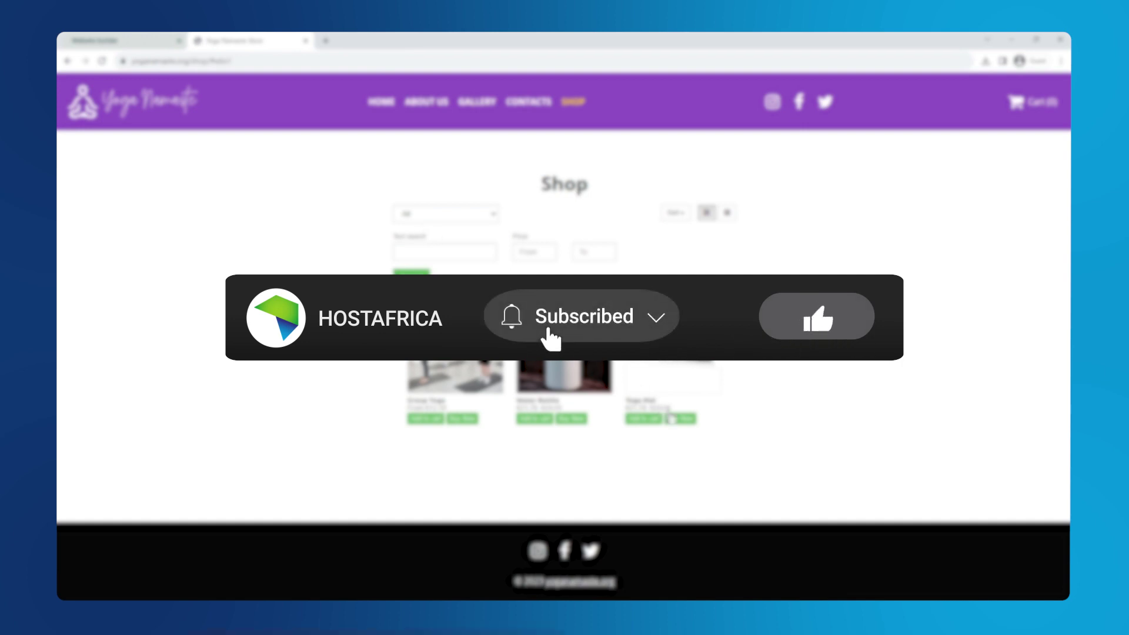